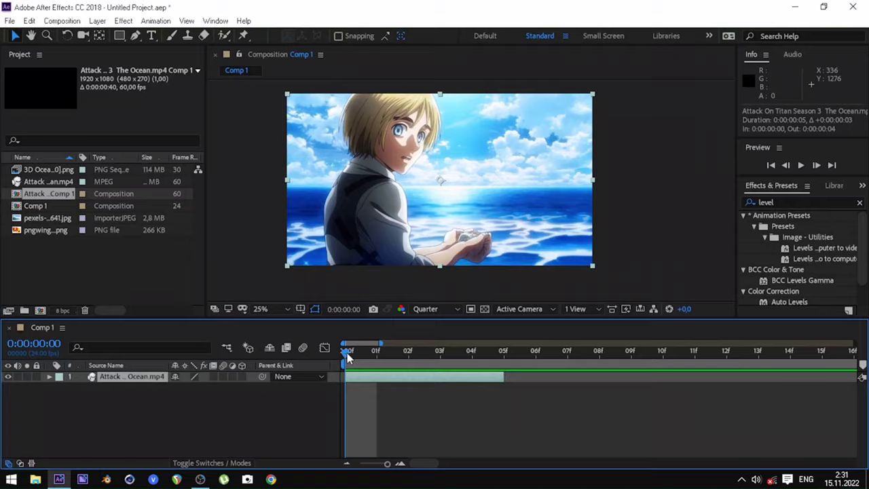
- Split the ocean clip at frames 1–4 into five one-frame layers, then return to frame 0 and select the bottom layer
key("Home")
left_click_drag(346, 361, 407, 356)
key("ctrl+shift+d")
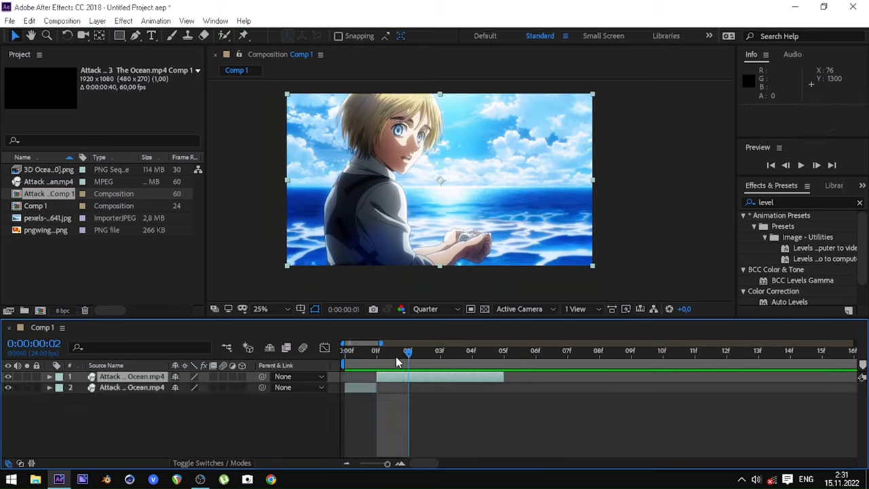
key("ctrl+shift+d")
left_click(432, 367)
key("ctrl+shift+d")
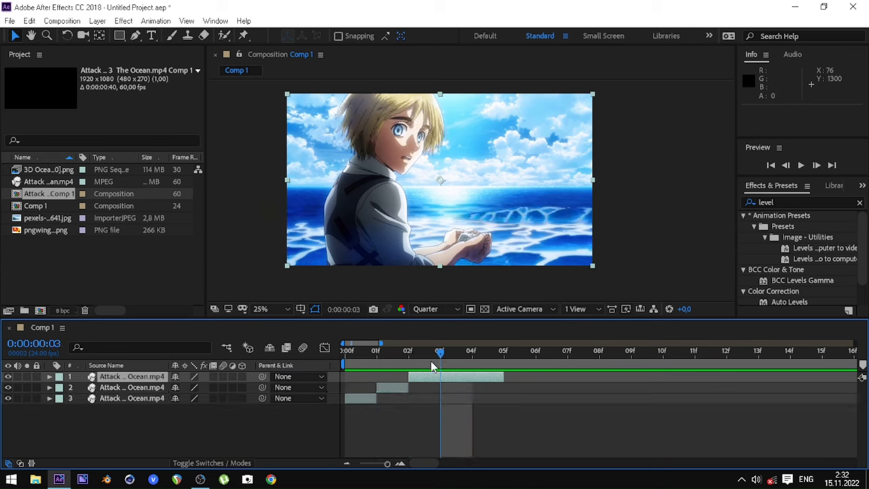
left_click(466, 364)
key("ctrl+shift+d")
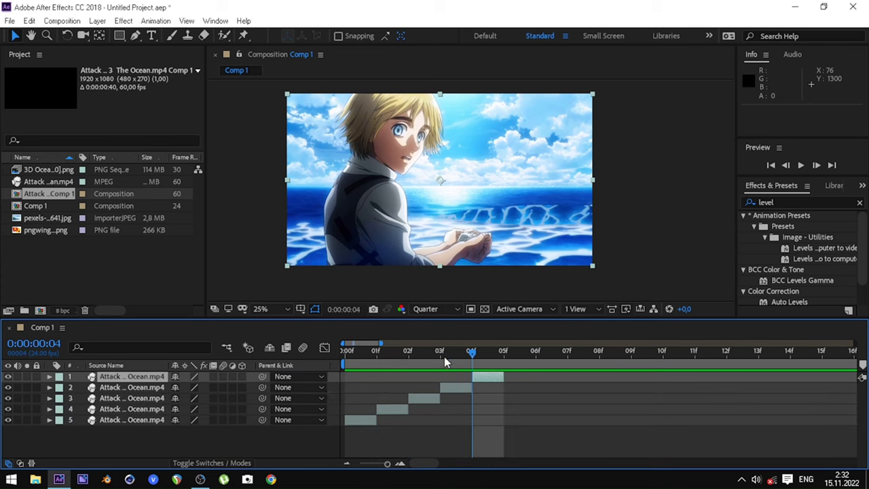
left_click_drag(467, 365, 346, 360)
left_click(362, 420)
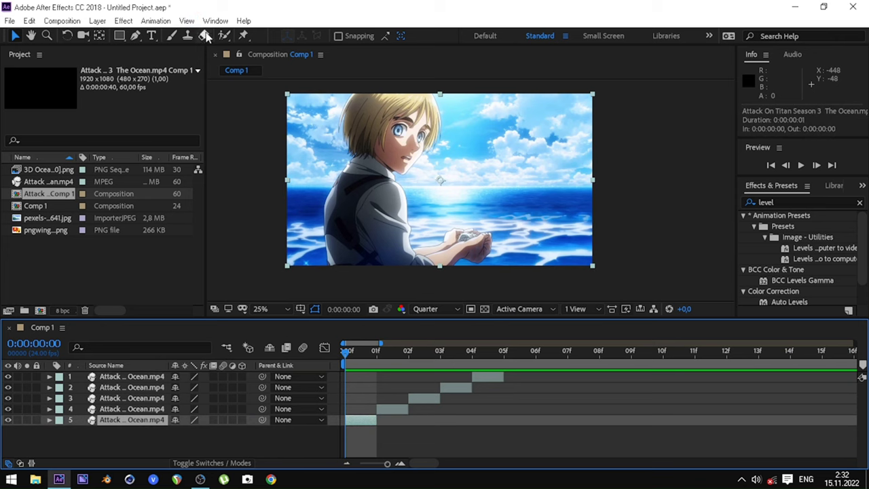
- Choose the Pen tool, set the preview to Full resolution and zoom in on the character
left_click(136, 38)
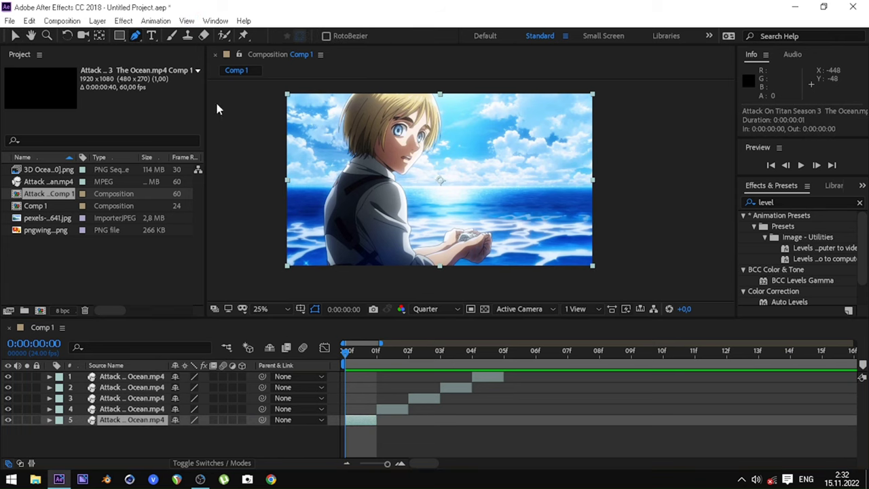
scroll(380, 81, "up", 2)
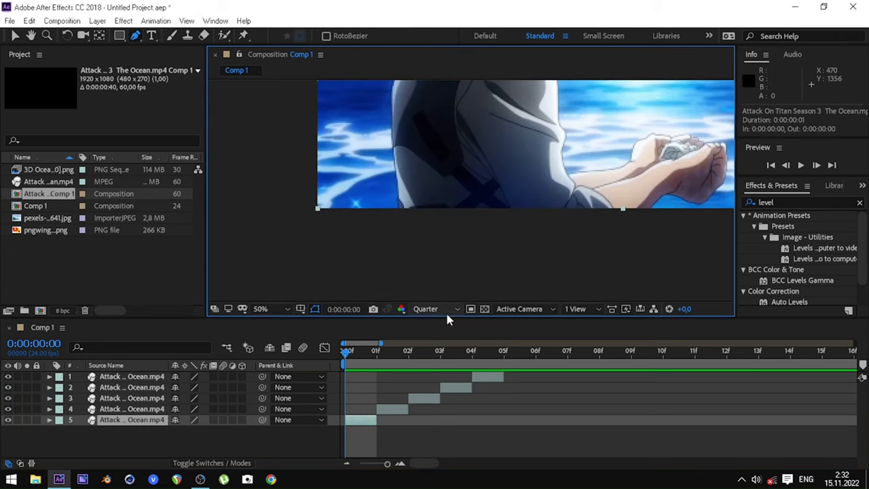
left_click(445, 311)
left_click(427, 337)
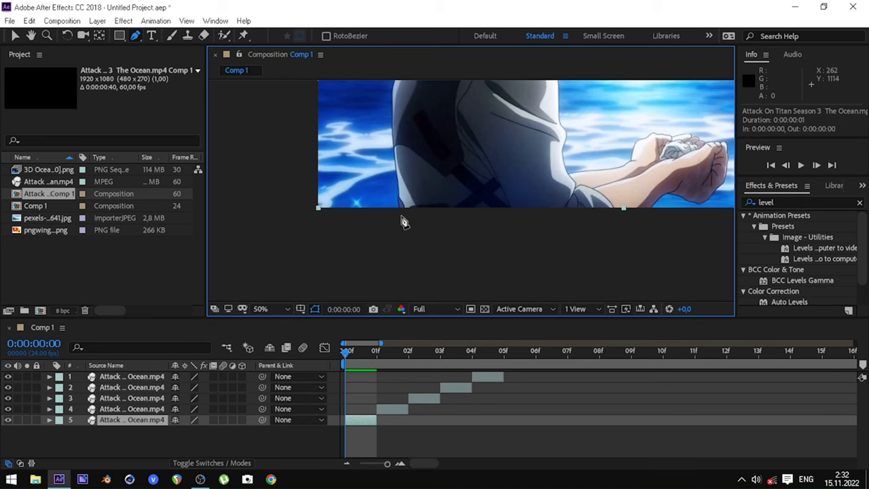
scroll(403, 222, "up", 4)
- Start the mask at the layer's lower edge and trace points along the character's outline and hair
left_click(490, 231)
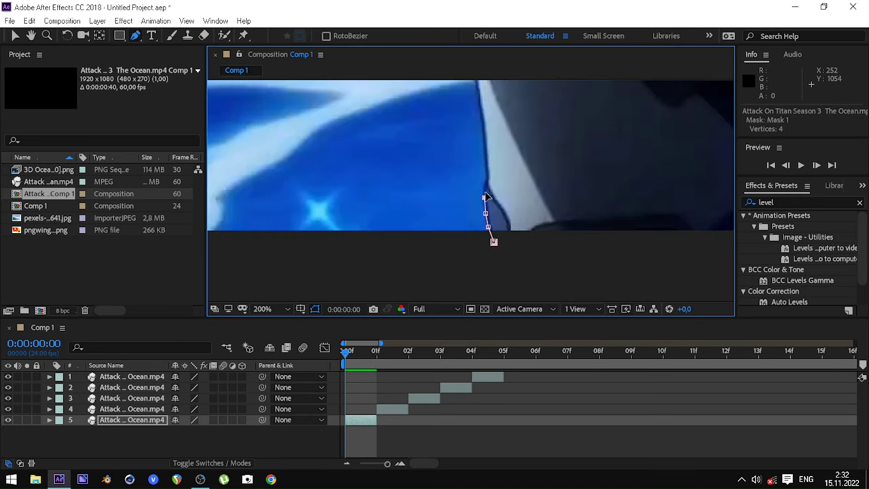
left_click(486, 185)
left_click(547, 113)
left_click(442, 219)
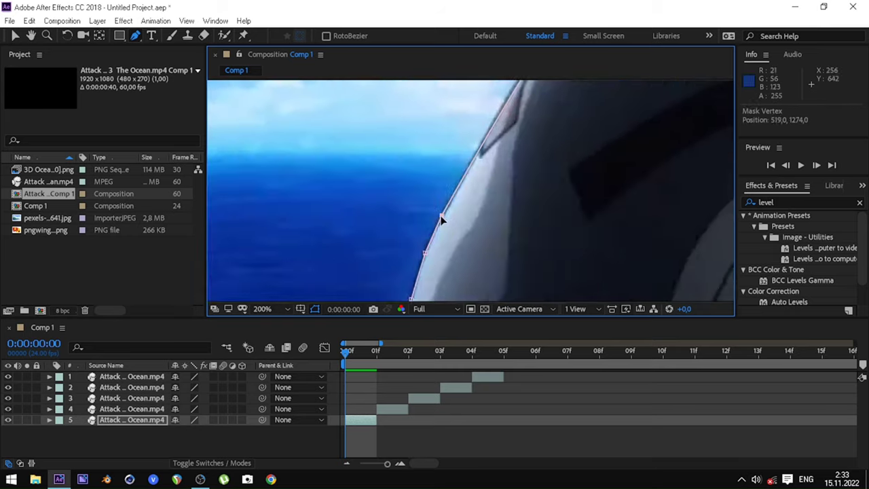
scroll(549, 175, "up", 2)
left_click(556, 185)
left_click(509, 169)
left_click(485, 116)
left_click(446, 240)
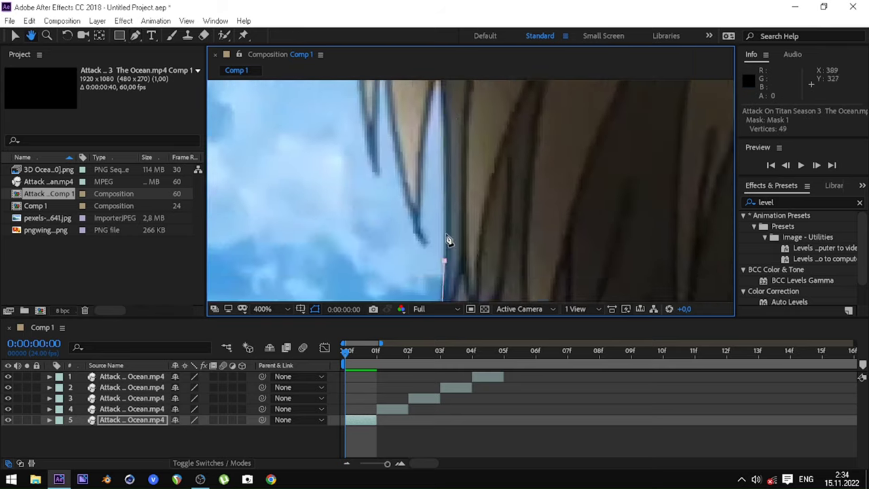
left_click(426, 157)
left_click(482, 279)
- Pan across the zoomed view and keep placing points along the hair and outline to close Mask 1
left_click(485, 145)
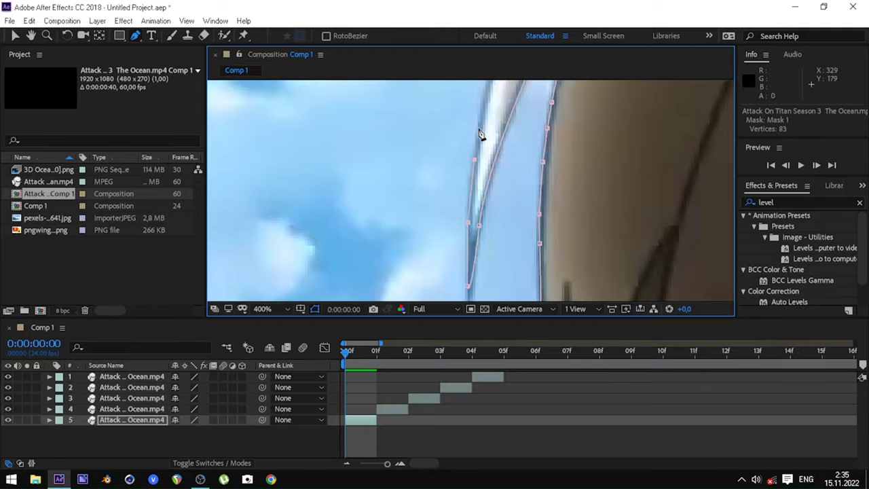
mouse_move(485, 146)
left_mouse_down()
mouse_move(283, 191)
mouse_move(491, 202)
left_mouse_up()
left_click(500, 267)
left_click(421, 102)
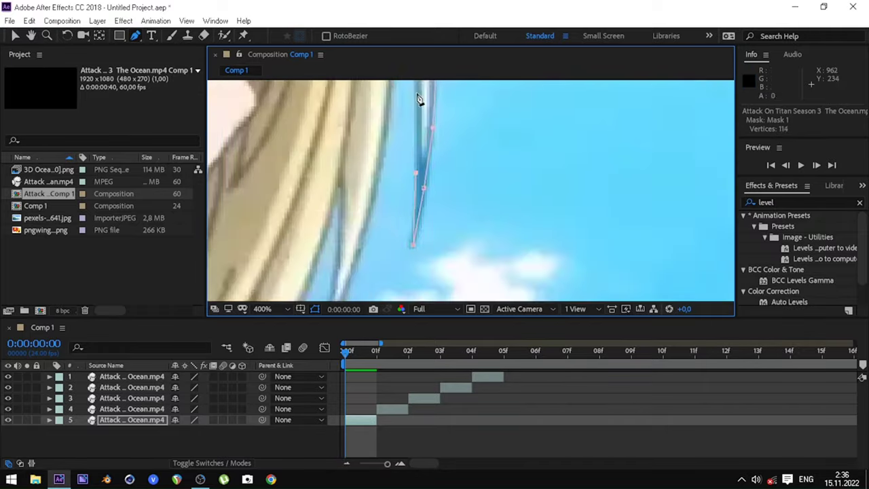
left_click(427, 101)
left_click_drag(427, 101, 431, 73)
left_click(330, 219)
left_click_drag(330, 219, 321, 161)
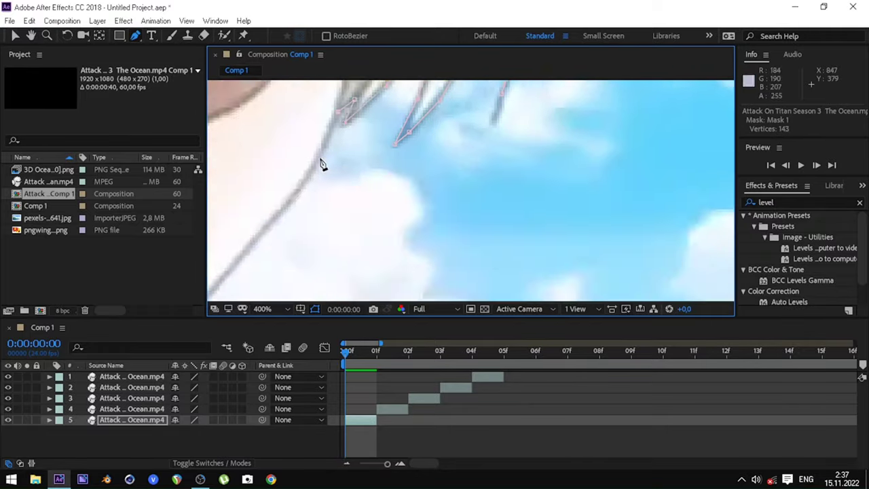
left_click(269, 272)
mouse_move(268, 271)
left_mouse_down()
mouse_move(328, 147)
mouse_move(378, 265)
mouse_move(291, 177)
mouse_move(436, 249)
mouse_move(467, 184)
mouse_move(622, 127)
mouse_move(558, 203)
mouse_move(359, 213)
mouse_move(346, 148)
left_mouse_up()
left_click(291, 177)
- Keep previews at Final Quality, undo the stray hair path, and pre-compose the masked layer
left_click(611, 309)
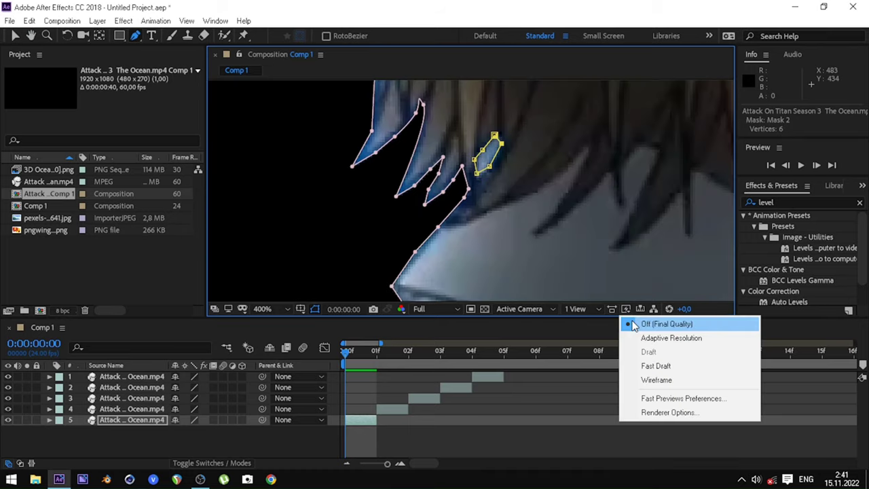
left_click(353, 419)
key("ctrl+z")
key("ctrl+shift+c")
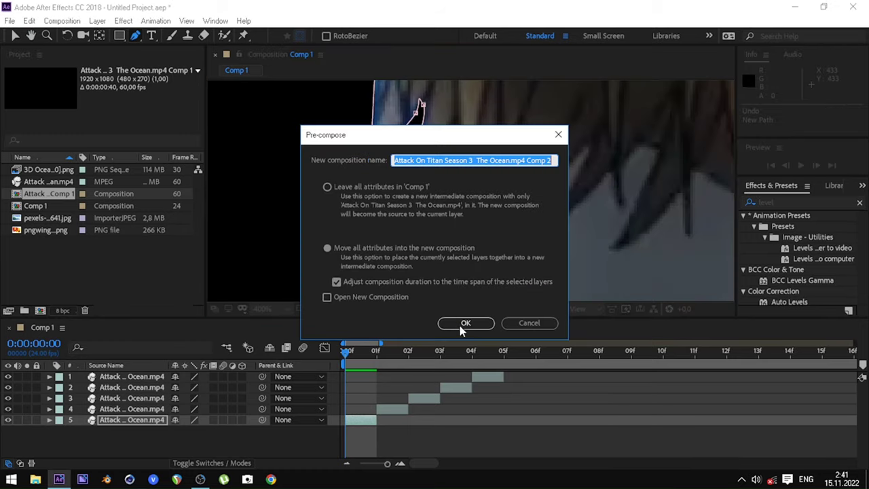
left_click(449, 324)
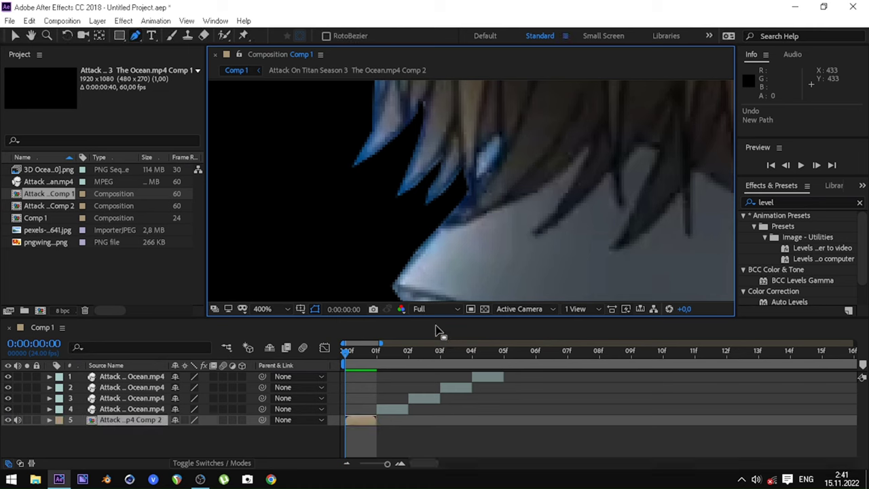
- Draw a small mask in the gap between hair strands and set it to Inverted
left_click_drag(476, 156, 476, 175)
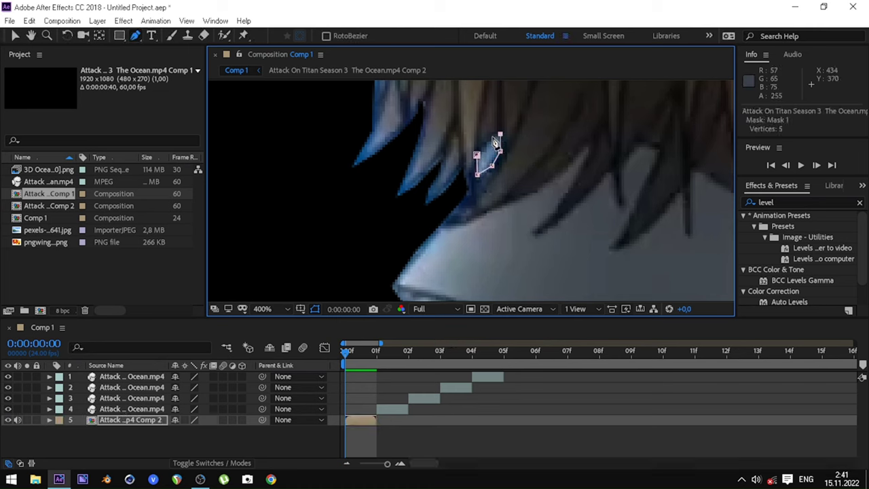
left_click(478, 156)
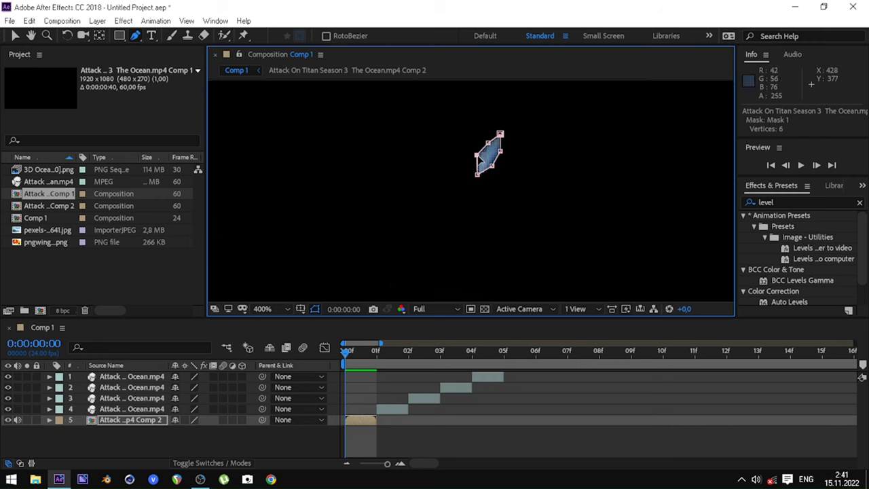
key("m")
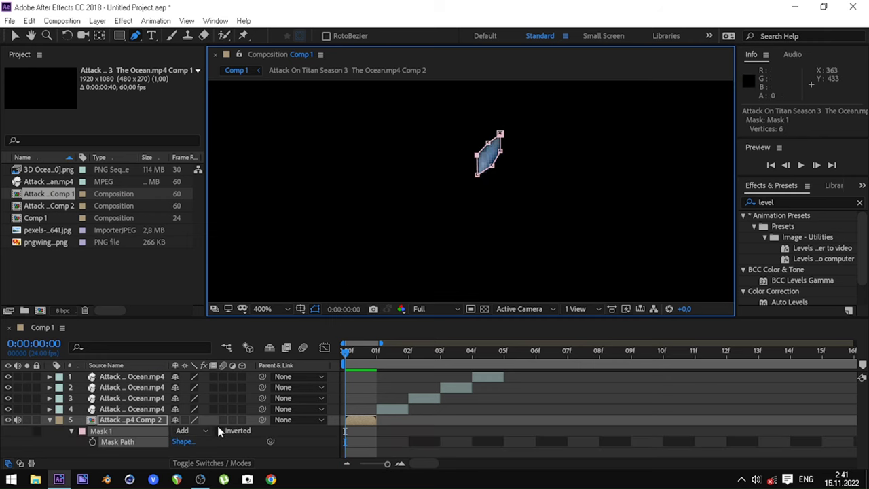
left_click(219, 430)
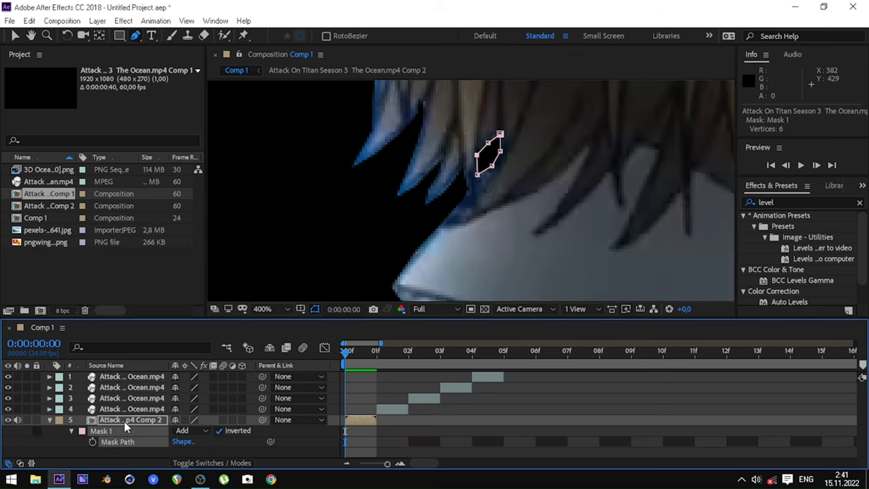
- Set the small inverted mask's Mask Expansion to 1 pixel
left_click(49, 420)
left_click(49, 419)
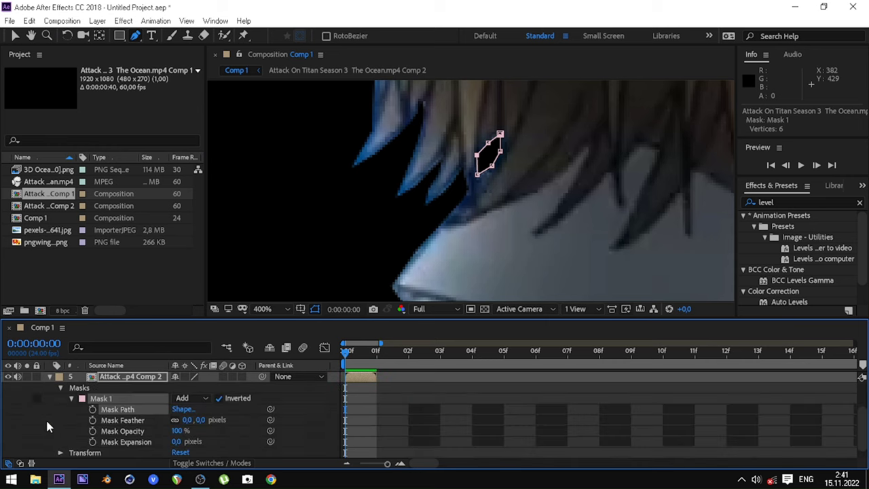
key("m")
left_click(71, 430)
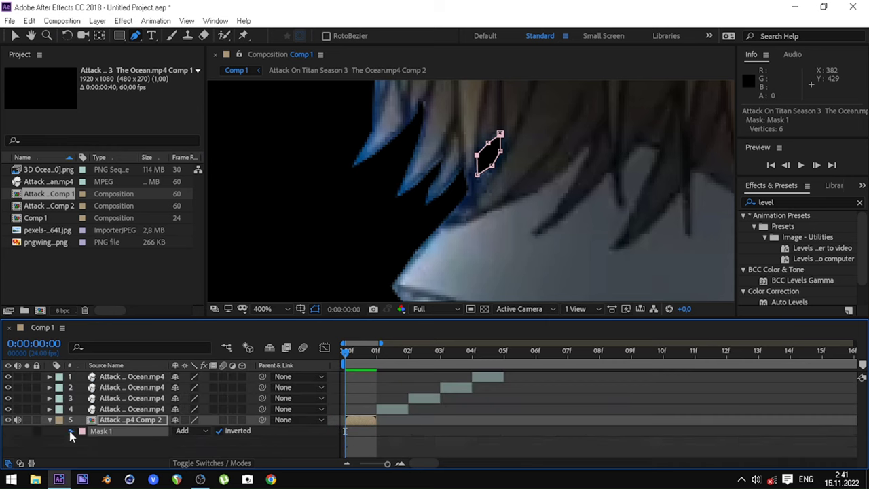
left_click(71, 431)
left_click(178, 453)
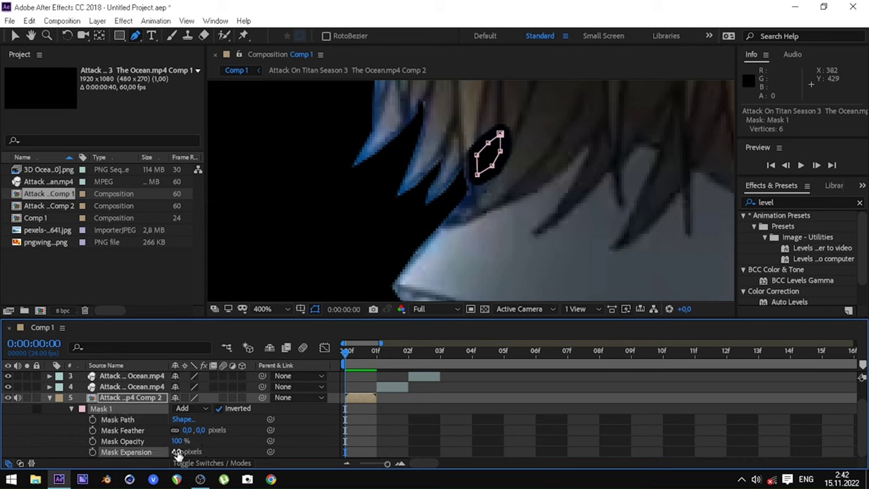
type("1")
key("Return")
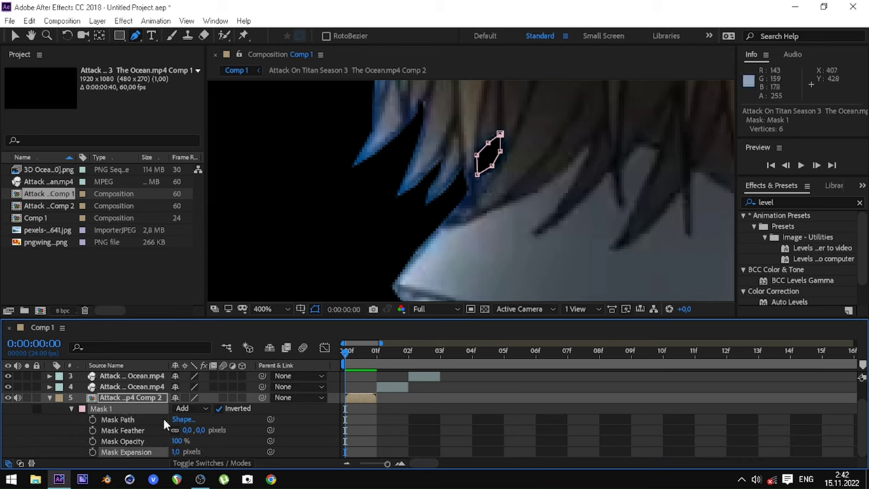
- Inside the precomp, set the character mask's expansion to -1 pixel
left_click(72, 408)
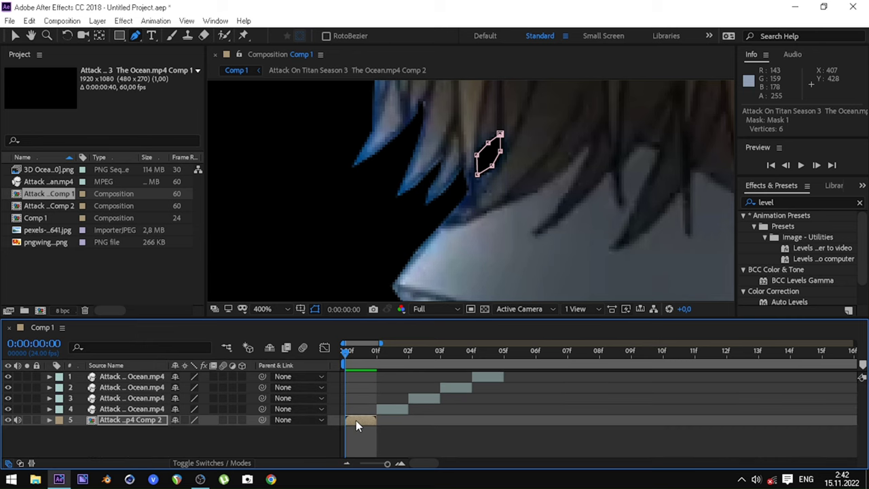
double_click(356, 421)
left_click(360, 382)
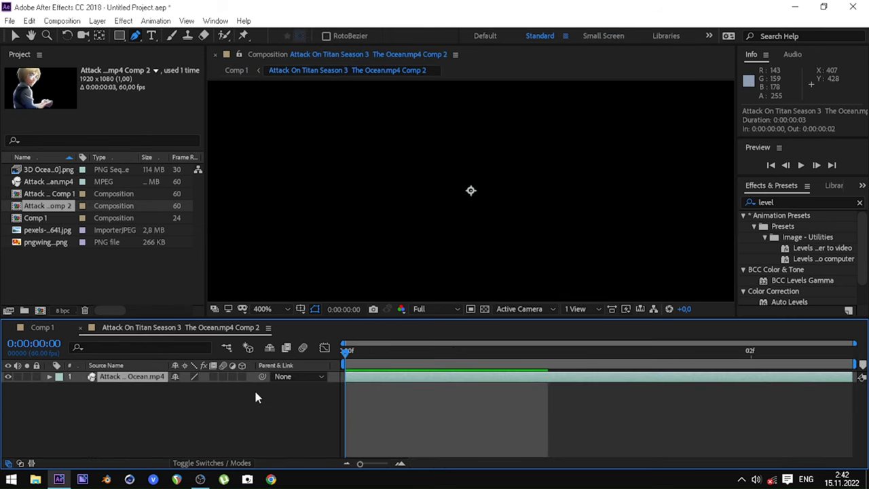
key("m")
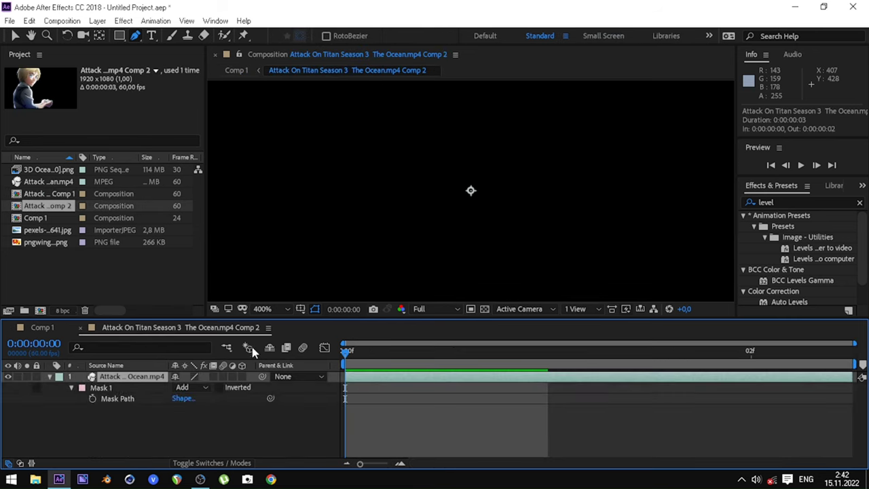
key("slash")
left_click_drag(380, 229, 665, 263)
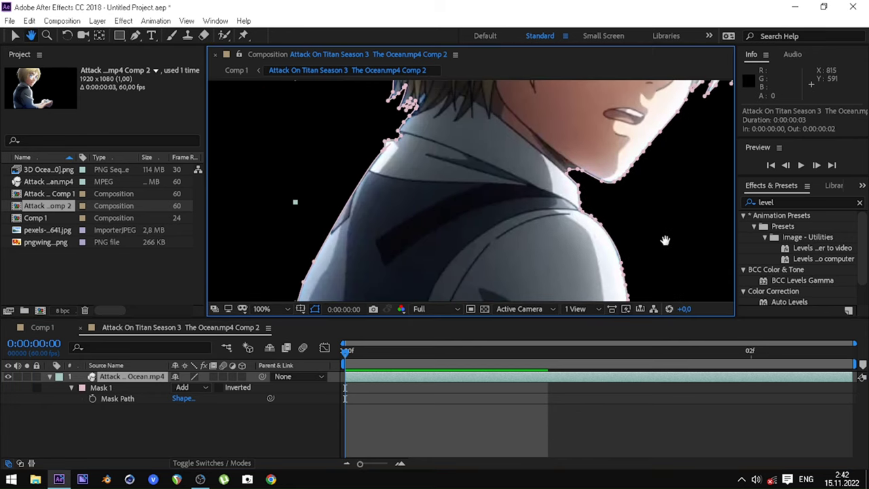
left_click(71, 387)
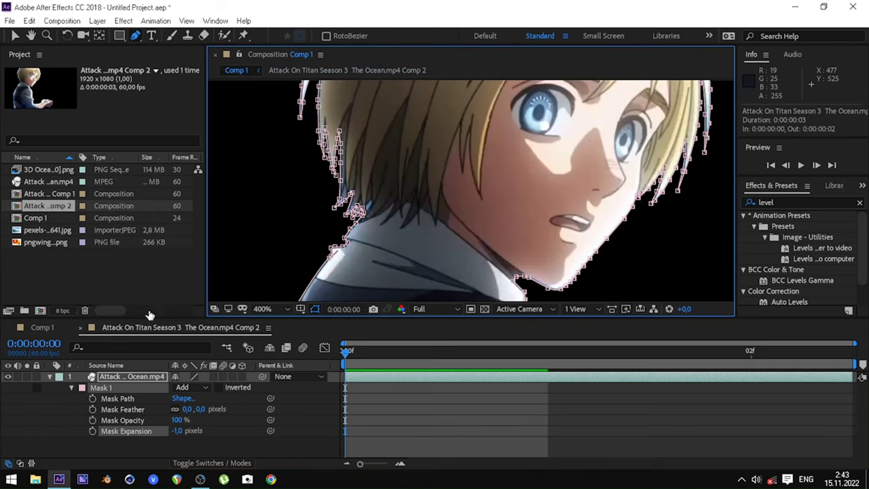
- Close Comp 2 and centre the cut-out character in Comp 1 at 50% zoom
left_click(80, 327)
scroll(452, 151, "down", 2)
scroll(435, 191, "down", 3)
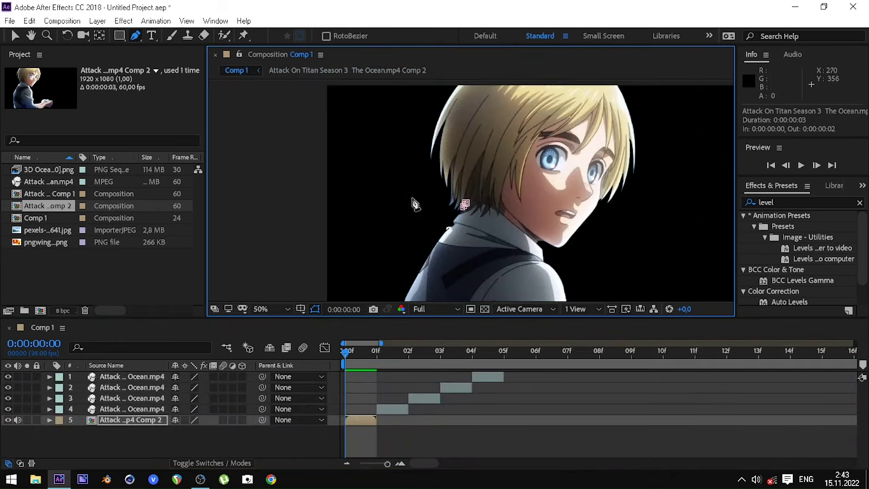
left_click_drag(414, 204, 370, 185)
- Delete the leftover Ocean.mp4 one-frame layers from Comp 1
left_click(427, 406)
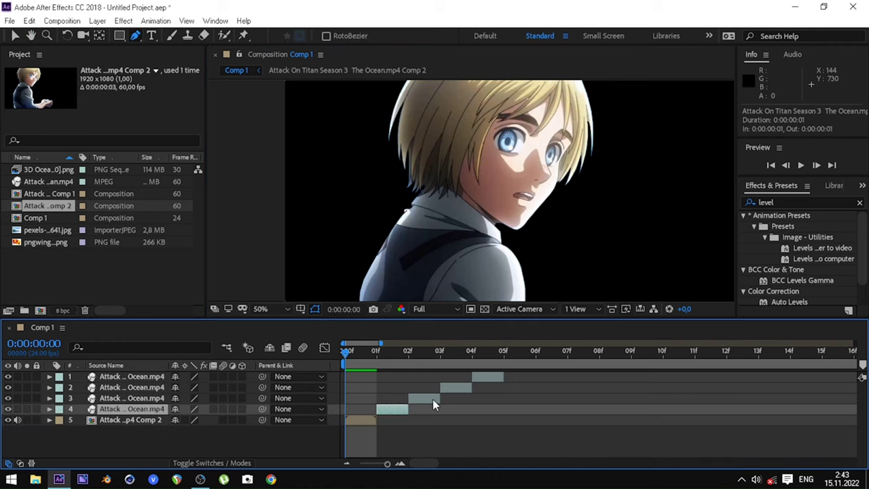
key("Delete")
left_click(426, 396)
key("Delete")
left_click(452, 387)
key("Delete")
left_click(489, 377)
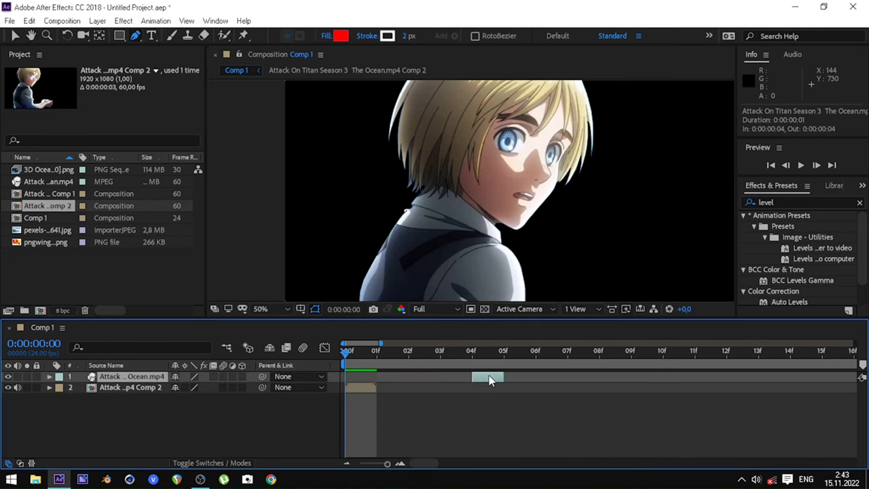
key("Delete")
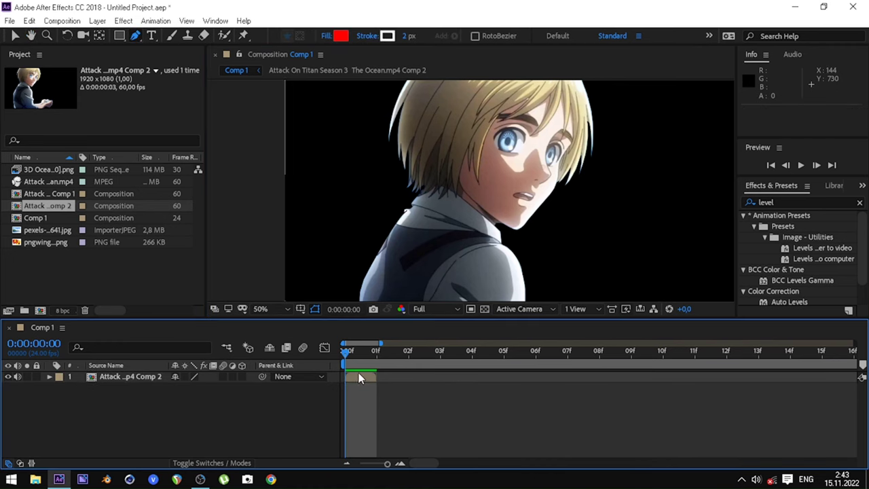
- Pre-compose the Comp 2 character layer into Comp 3
left_click(360, 378)
key("ctrl+shift+c")
left_click(451, 324)
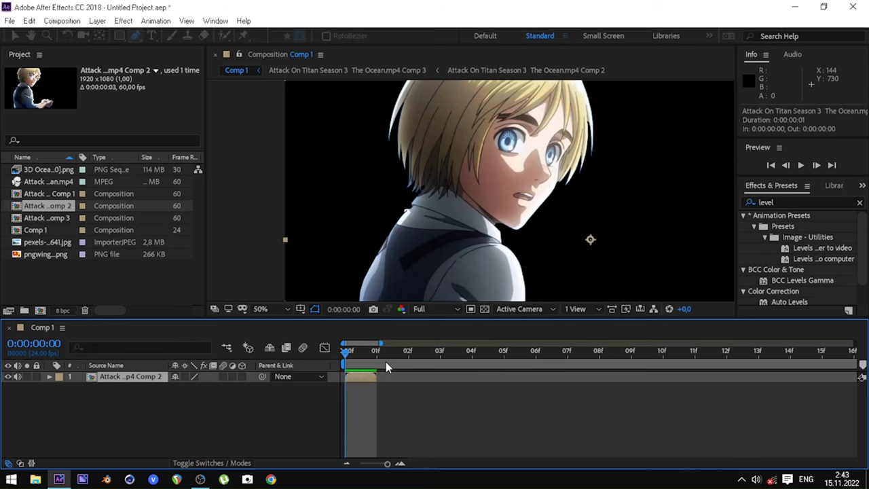
scroll(407, 170, "down", 2)
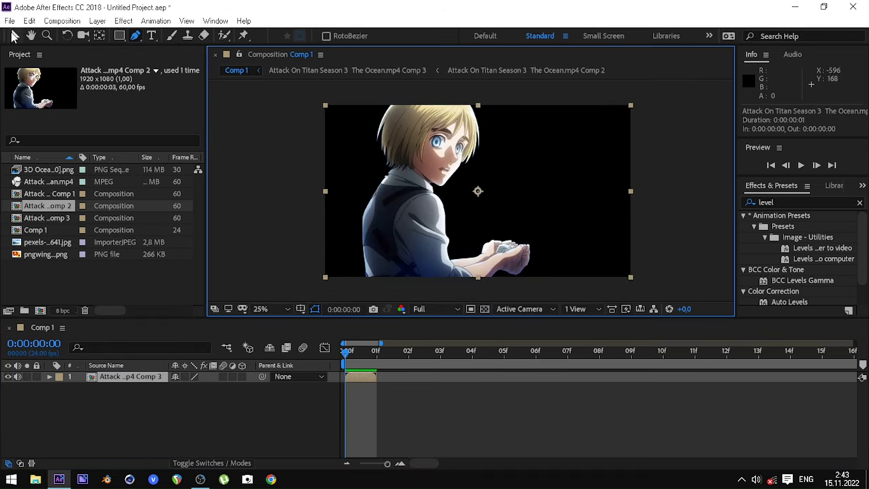
- Enable Time Remapping on the Comp 3 layer with Ctrl+Alt+T
left_click(14, 35)
left_click(374, 384)
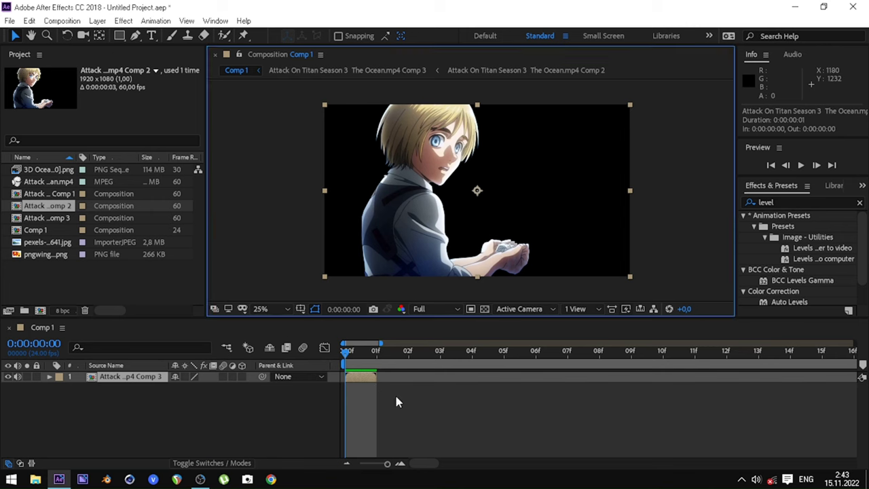
key("ctrl+alt+t")
left_click(377, 387)
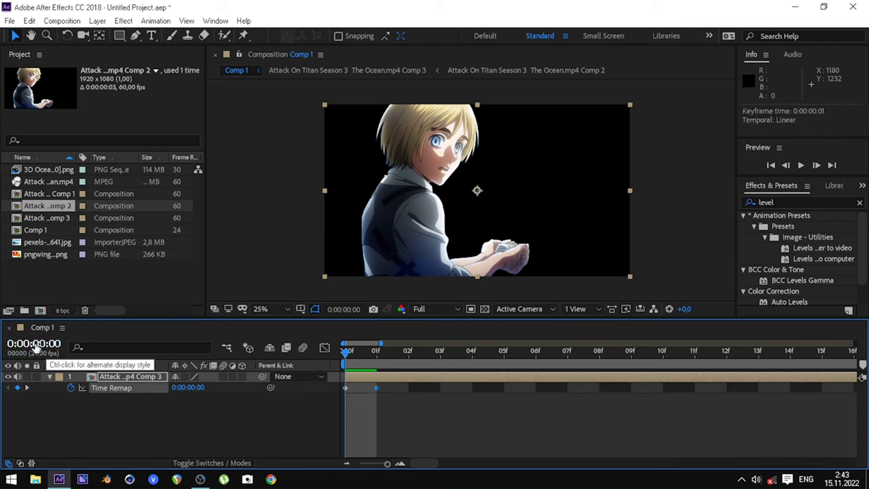
- Move the time-remap keyframe to 5 seconds, split the layer there and delete the tail
left_click(503, 351)
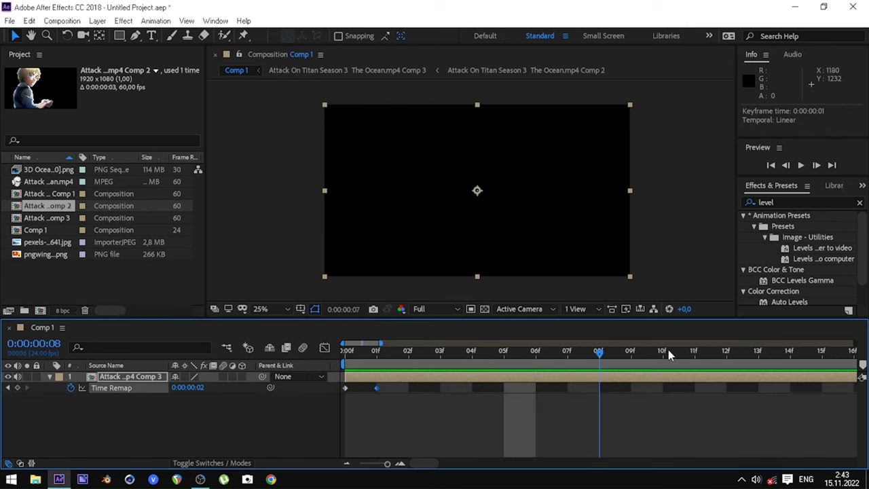
left_click(346, 464)
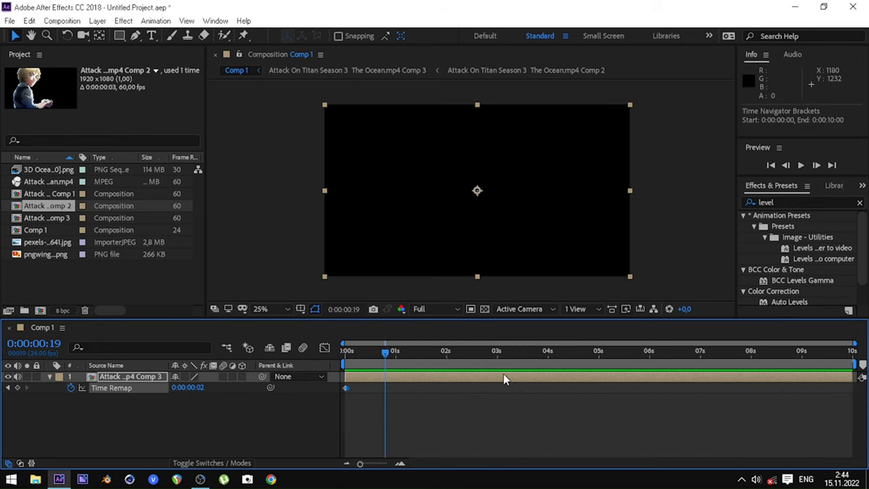
left_click(598, 353)
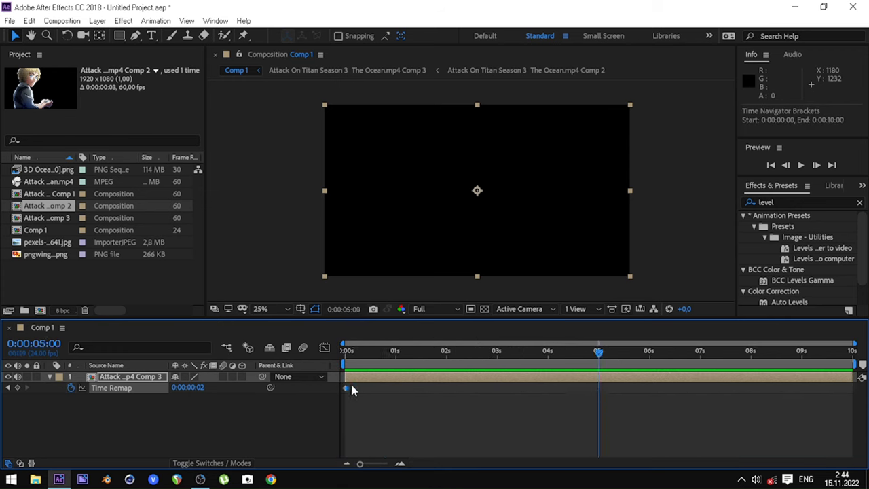
mouse_move(348, 388)
left_mouse_down()
mouse_move(600, 394)
mouse_move(594, 399)
left_mouse_up()
key("ctrl+shift+d")
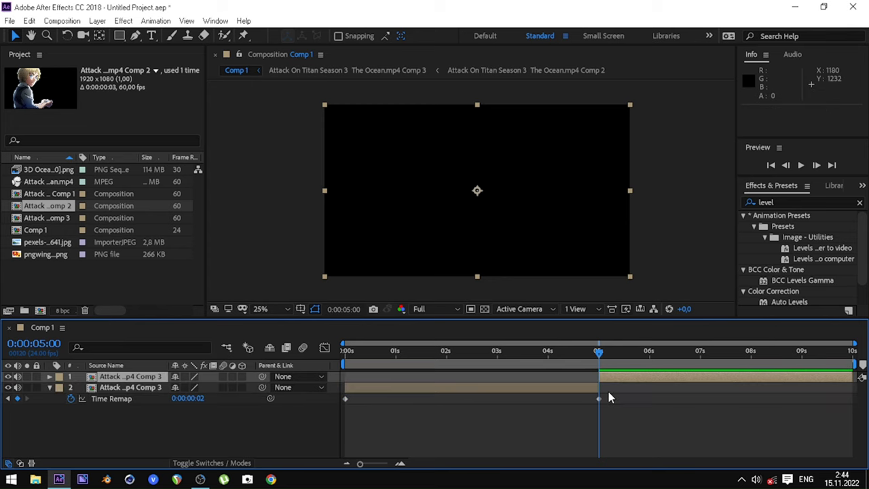
key("Delete")
- Pre-compose the trimmed character layer as Comp 4
key("ctrl+shift+c")
left_click(483, 324)
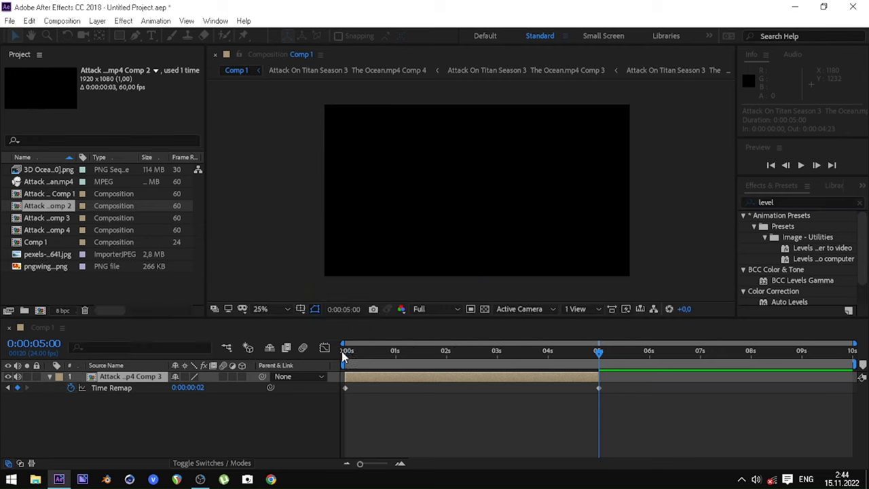
left_click(350, 356)
- Preview the composition from the start at Quarter resolution
left_click_drag(359, 359, 332, 362)
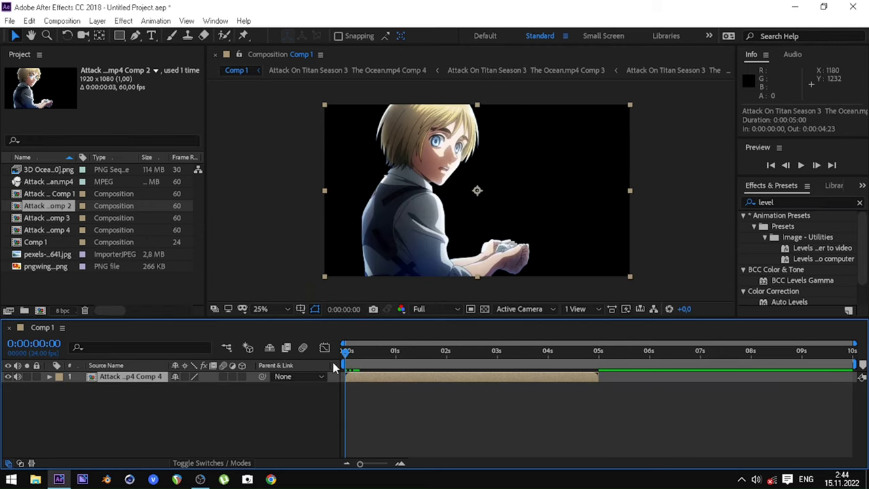
key("space")
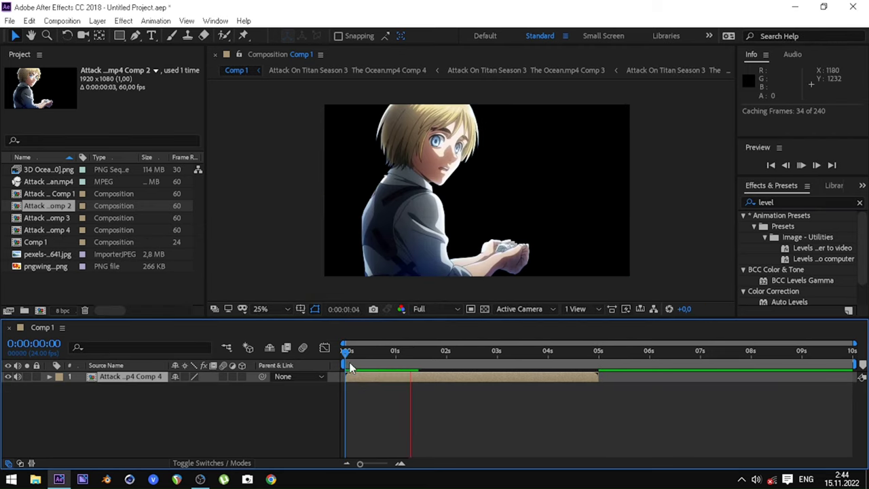
key("space")
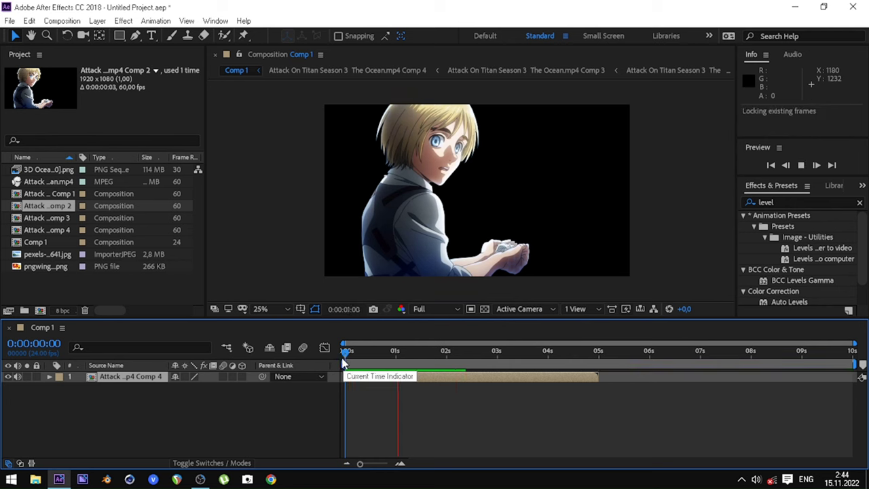
left_click(435, 309)
left_click(431, 380)
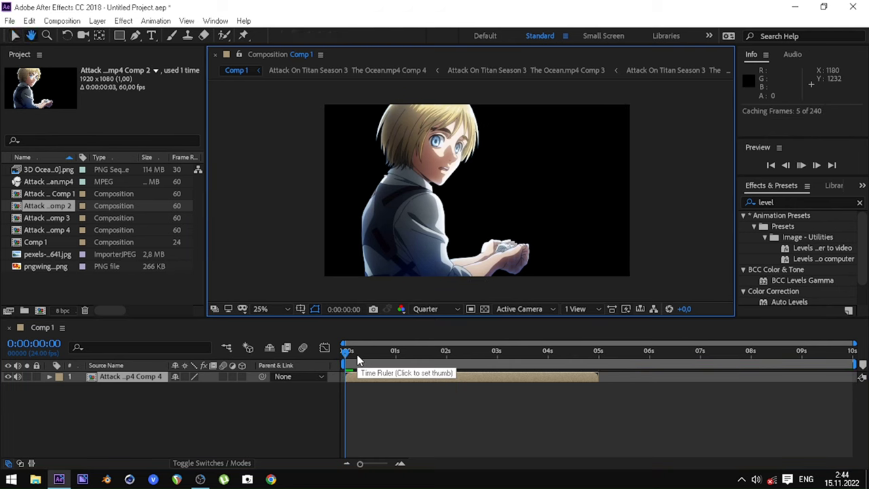
key("space")
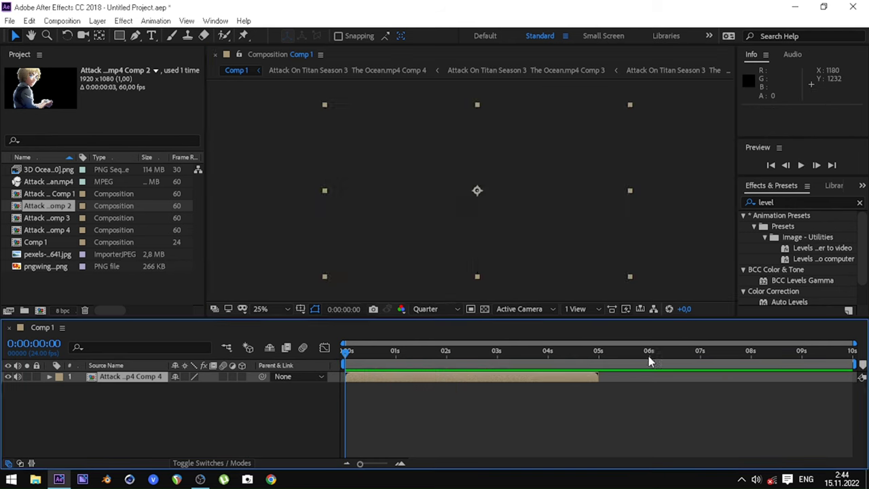
- Set the work area to end at 0:00:04:23 and return the current time to the start
left_click(594, 355)
left_click(597, 356)
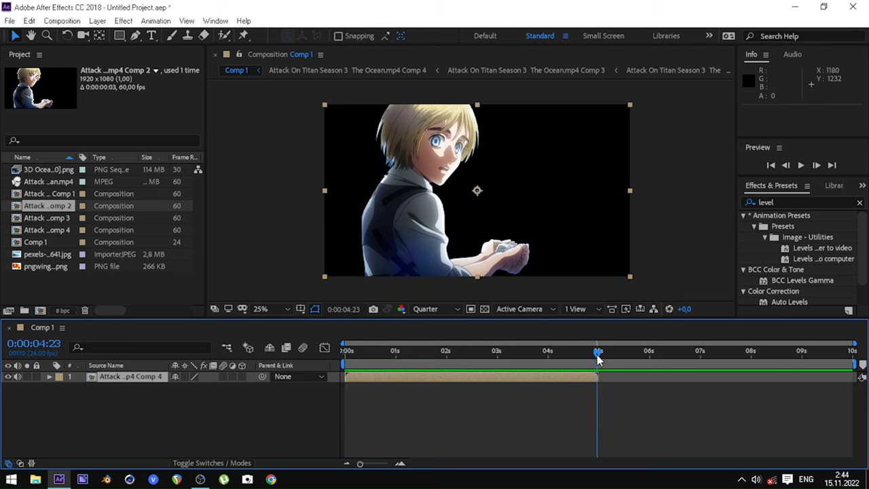
left_click(400, 463)
key("n")
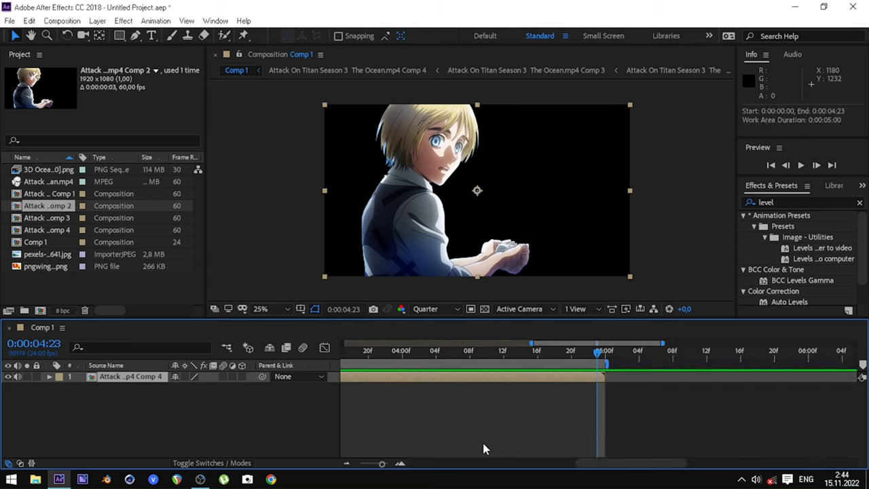
left_click(347, 463)
double_click(391, 365)
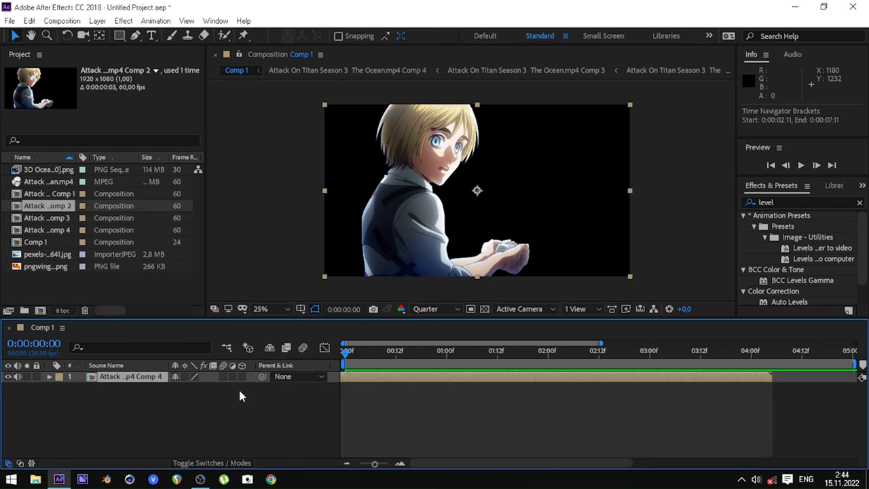
key("Home")
left_click(346, 463)
left_click(56, 173)
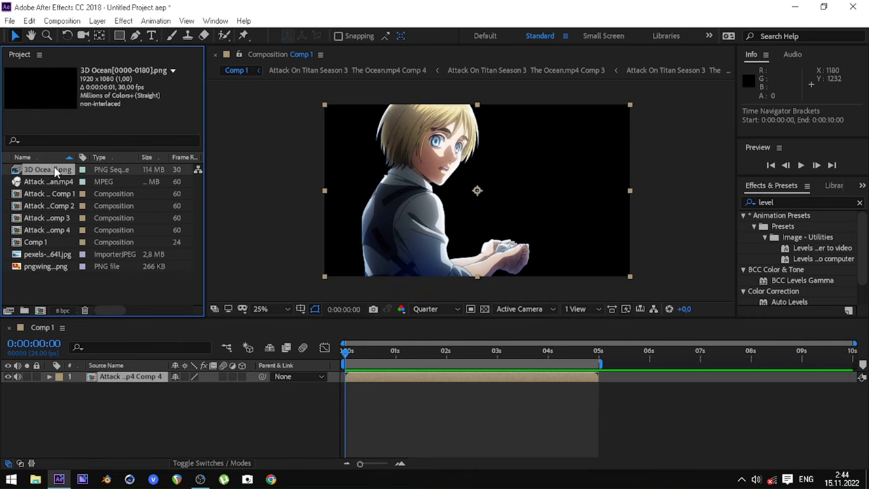
- Drop 3D Ocean under the character, move the character to 1328,540 with safe guides on, and add the pexels photo behind
left_click_drag(55, 171, 350, 400)
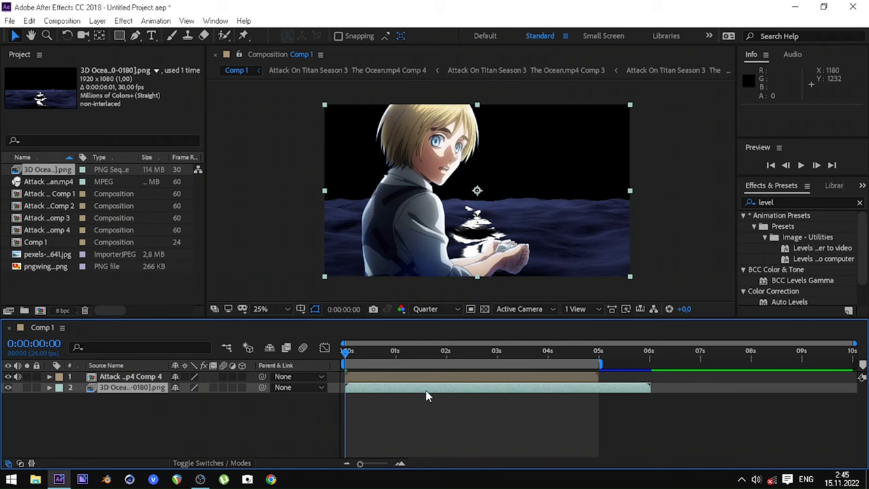
left_click(454, 381)
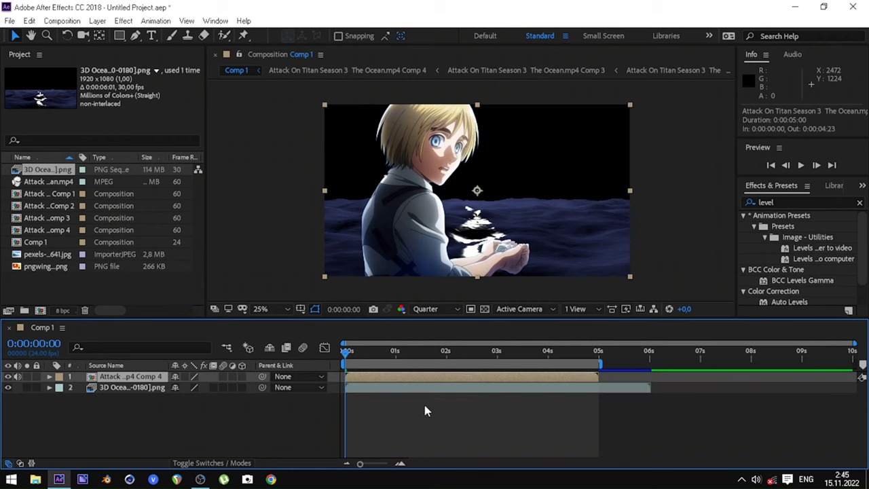
key("p")
left_click_drag(181, 387, 398, 387)
left_click(300, 309)
left_click(332, 322)
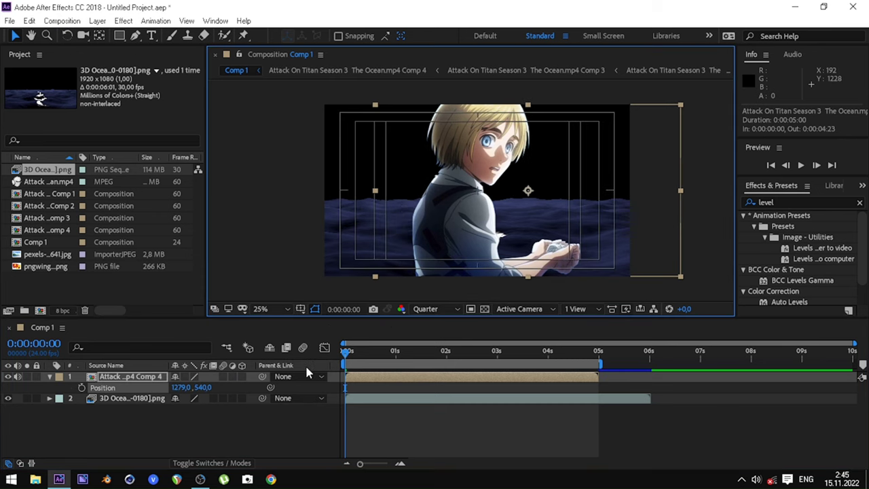
left_click_drag(180, 387, 214, 387)
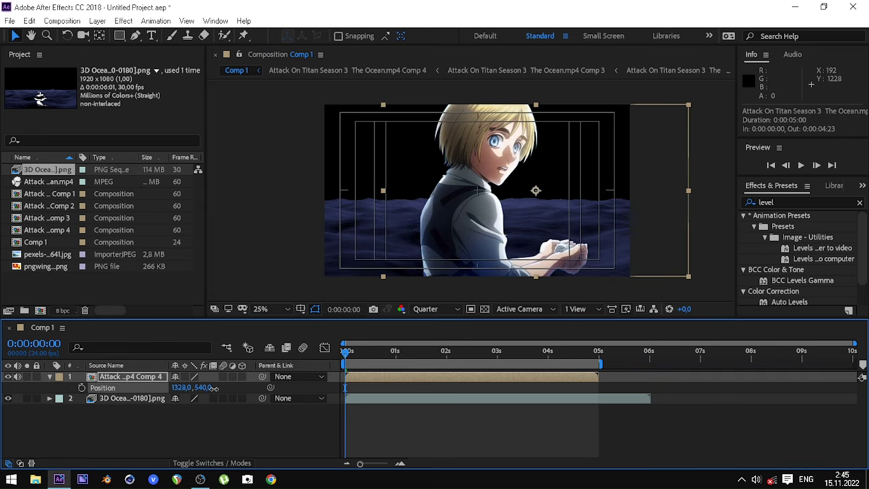
mouse_move(48, 254)
left_mouse_down()
mouse_move(166, 385)
mouse_move(165, 400)
left_mouse_up()
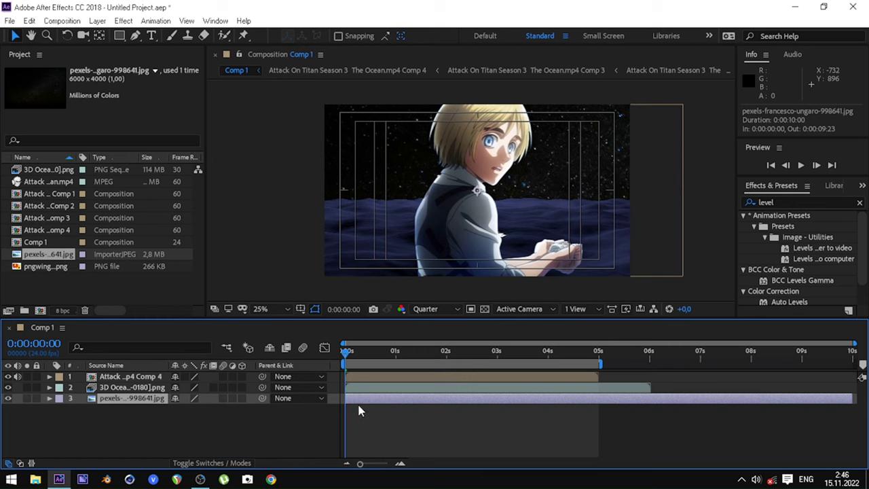
- Scale the starry photo to 34%, make it 3D with X Orientation 24°, then add pngwing.com.png
key("s")
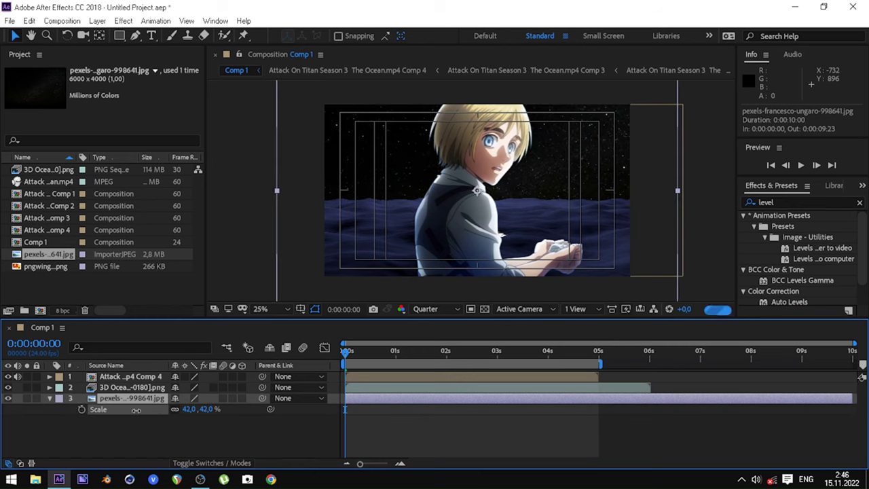
mouse_move(191, 408)
left_mouse_down()
mouse_move(172, 410)
mouse_move(188, 414)
left_mouse_up()
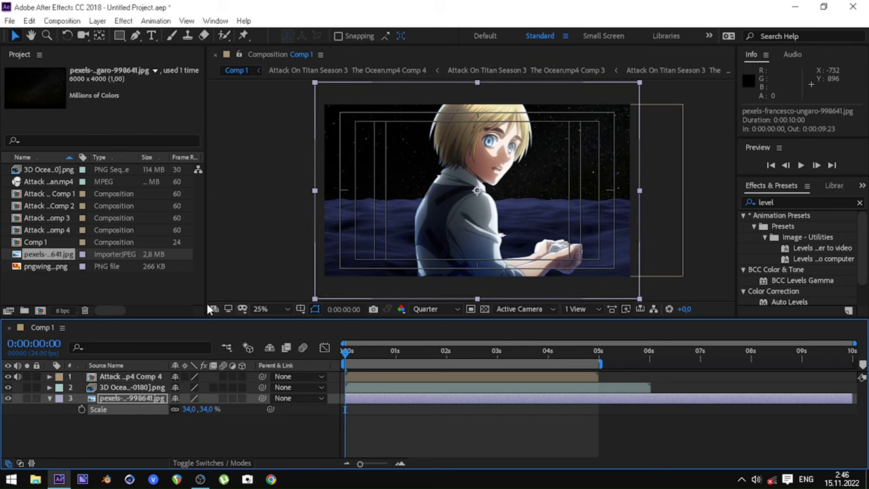
left_click(241, 398)
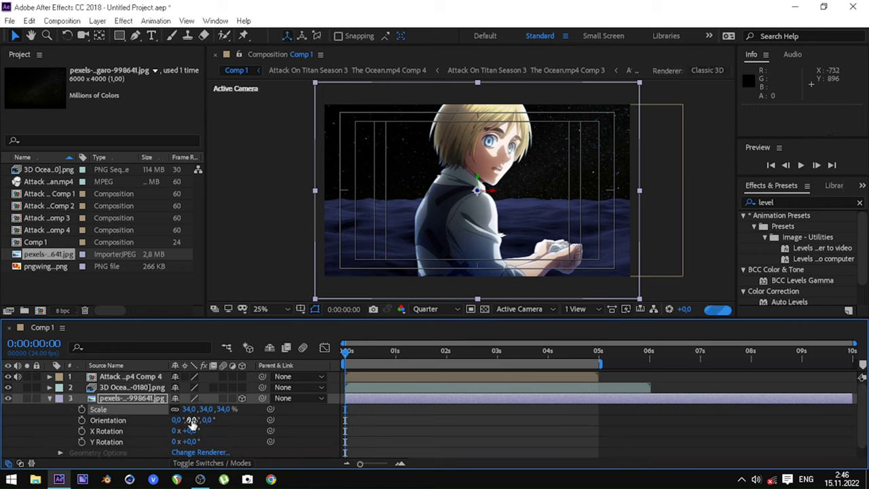
left_click_drag(207, 421, 151, 429)
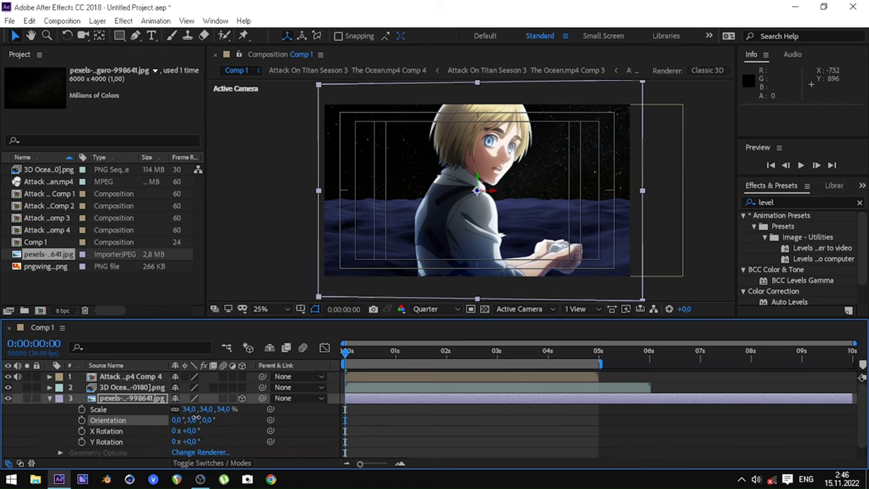
key("ctrl+z")
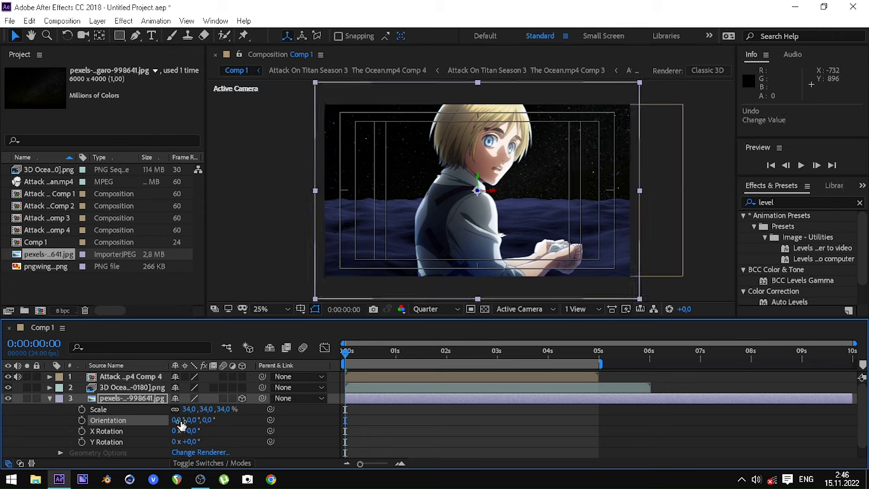
mouse_move(182, 420)
left_mouse_down()
mouse_move(194, 422)
mouse_move(182, 420)
left_mouse_up()
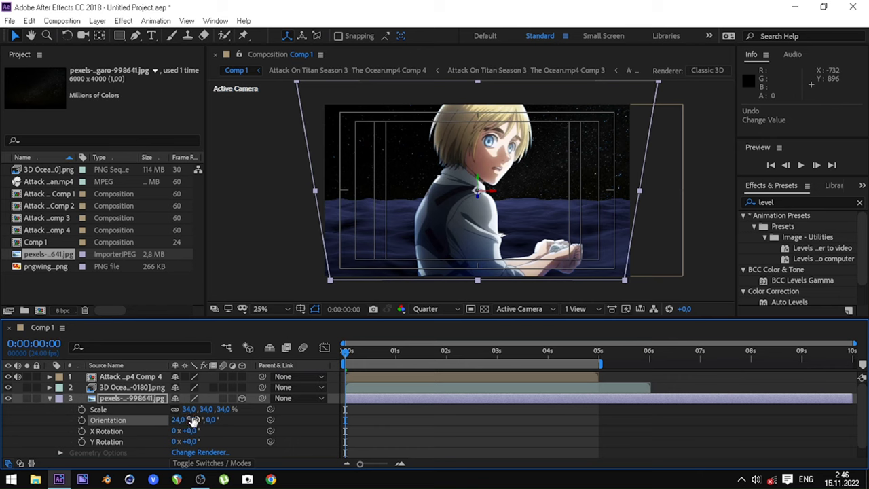
left_click(49, 399)
left_click_drag(48, 268, 270, 401)
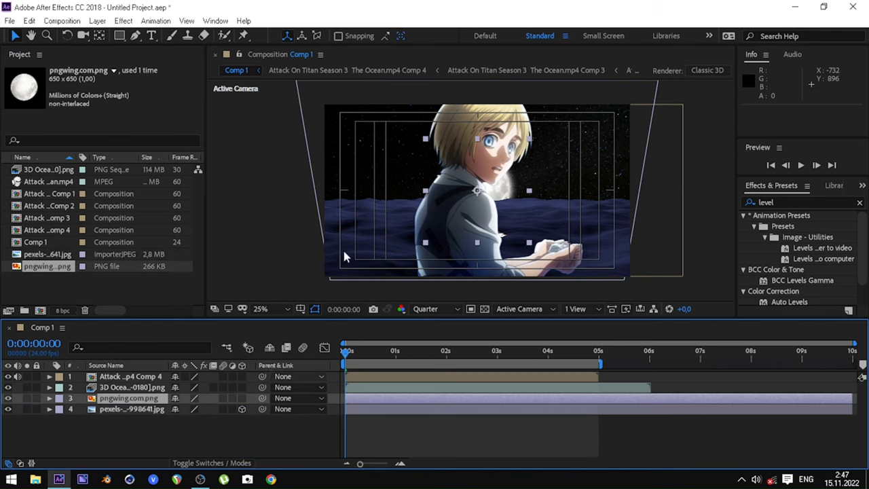
- Move the pngwing moon layer to position 943,308 and scale it to 158%
key("s")
left_click_drag(191, 411, 220, 408)
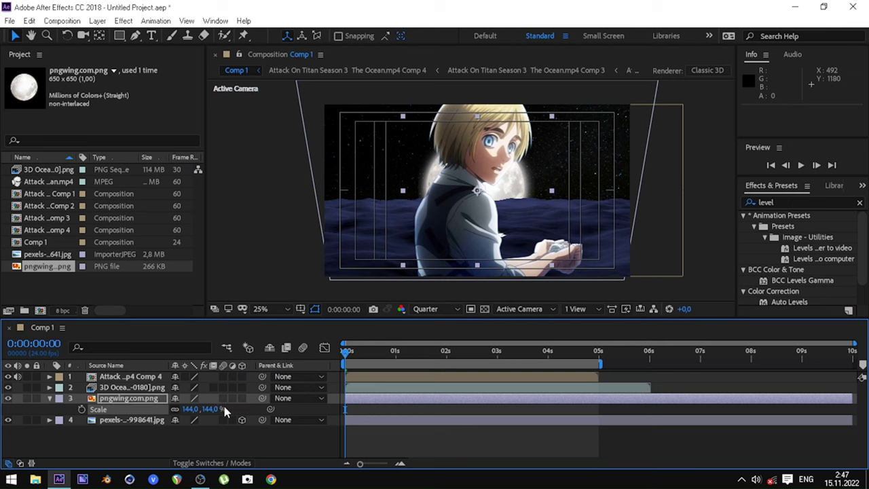
key("p")
left_click_drag(180, 409, 102, 420)
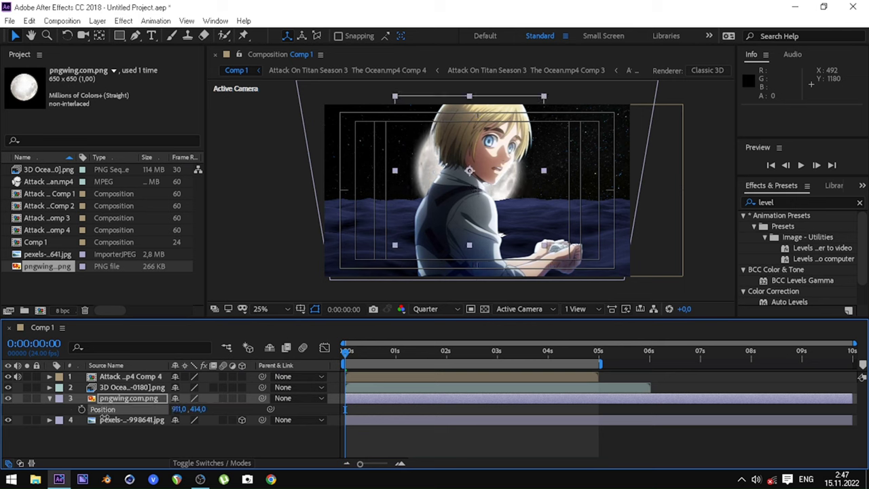
key("ctrl+z")
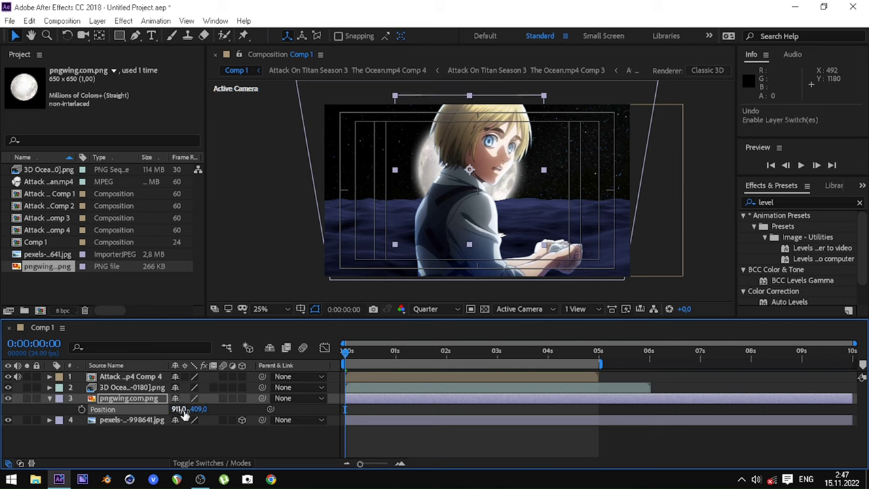
mouse_move(194, 410)
left_mouse_down()
mouse_move(110, 411)
mouse_move(83, 429)
mouse_move(175, 403)
mouse_move(198, 409)
left_mouse_up()
key("s")
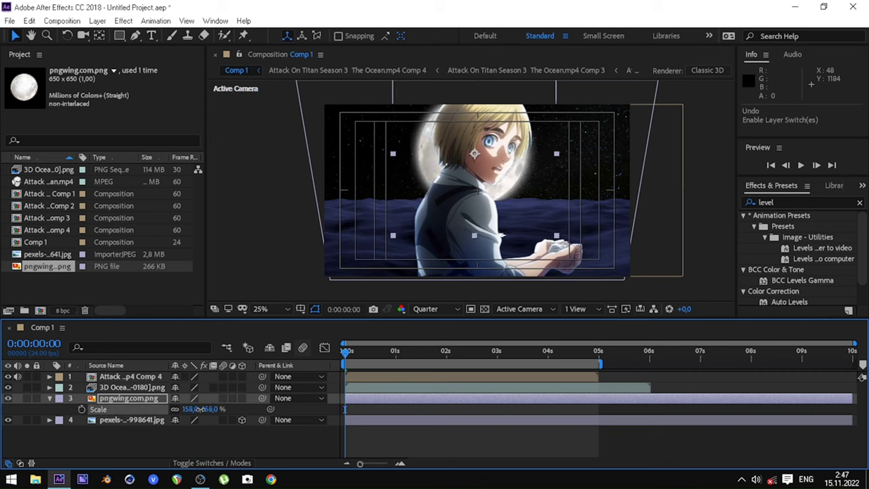
- Split the ocean, moon and sky layers at five seconds and delete the tails
left_click(49, 398)
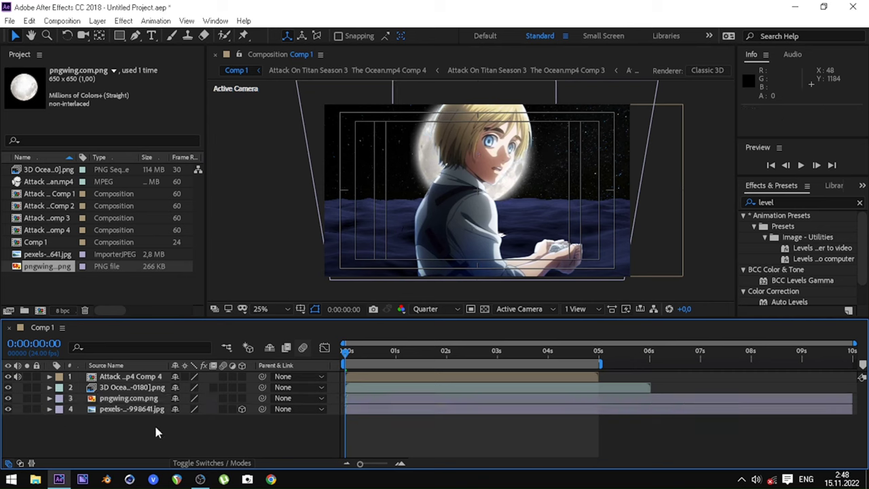
left_click(860, 204)
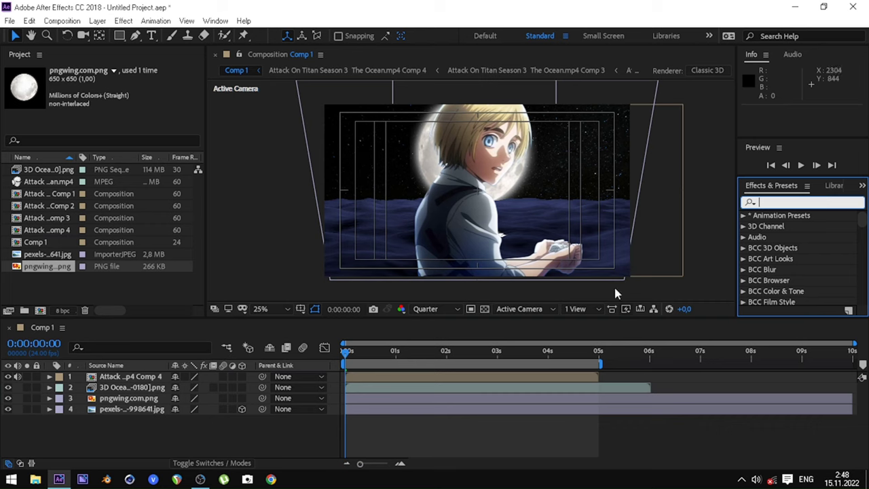
left_click(598, 351)
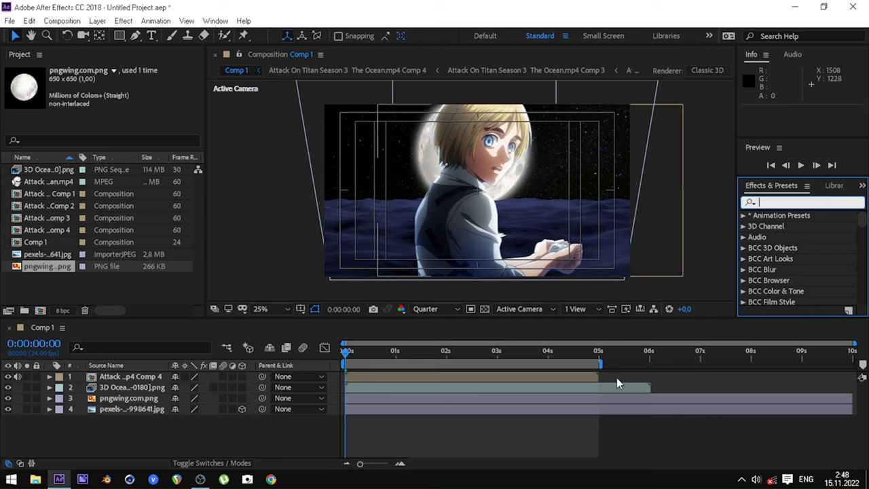
key("ctrl+shift+d")
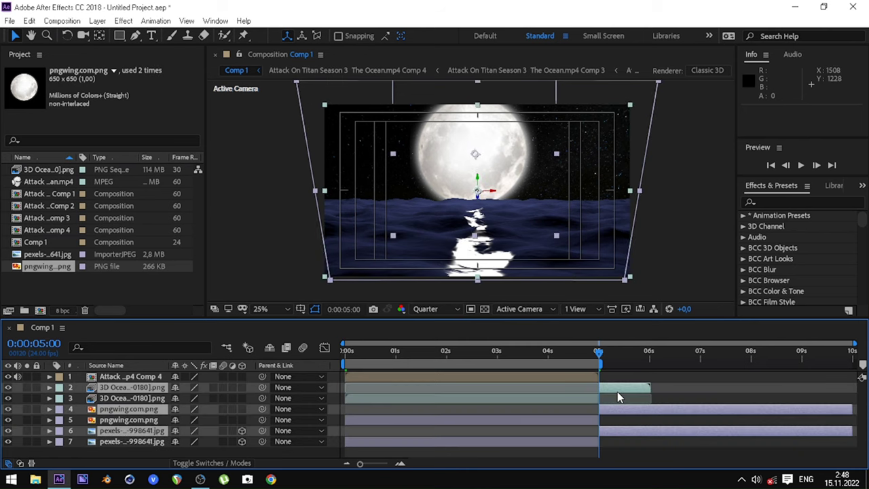
key("Delete")
key("Home")
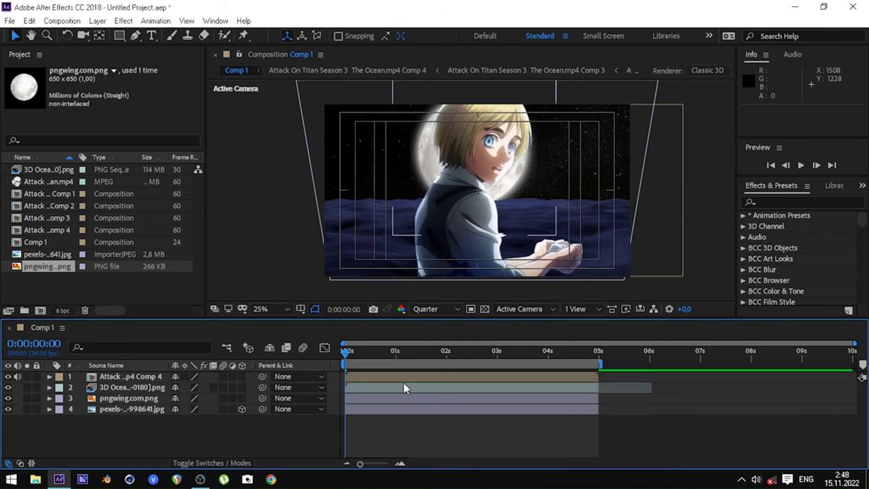
- Pre-compose the 3D ocean, moon and starry sky layers into Pre-comp 1
left_click(374, 392)
left_click(363, 401, "ctrl")
left_click(374, 408, "ctrl")
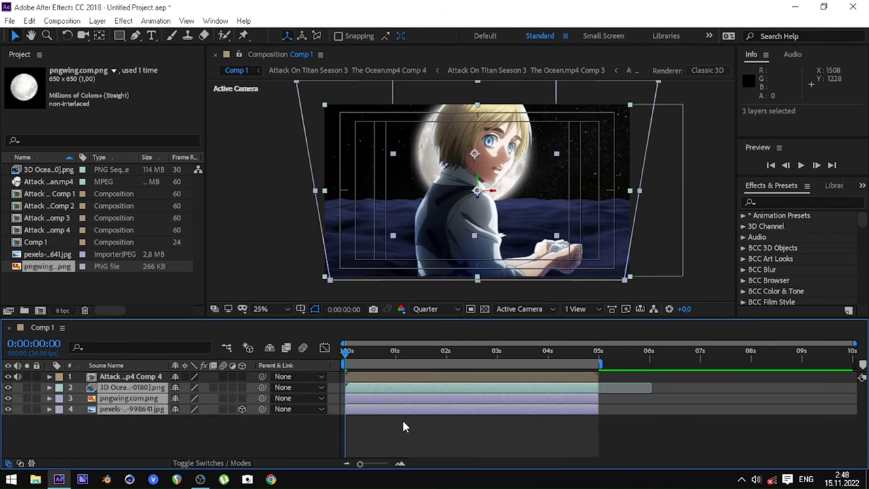
key("ctrl+shift+c")
key("Return")
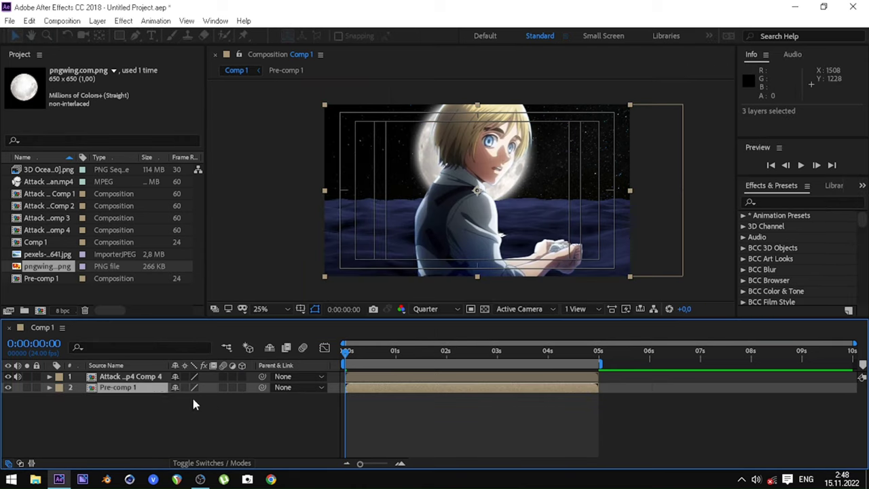
double_click(142, 387)
left_click(82, 328)
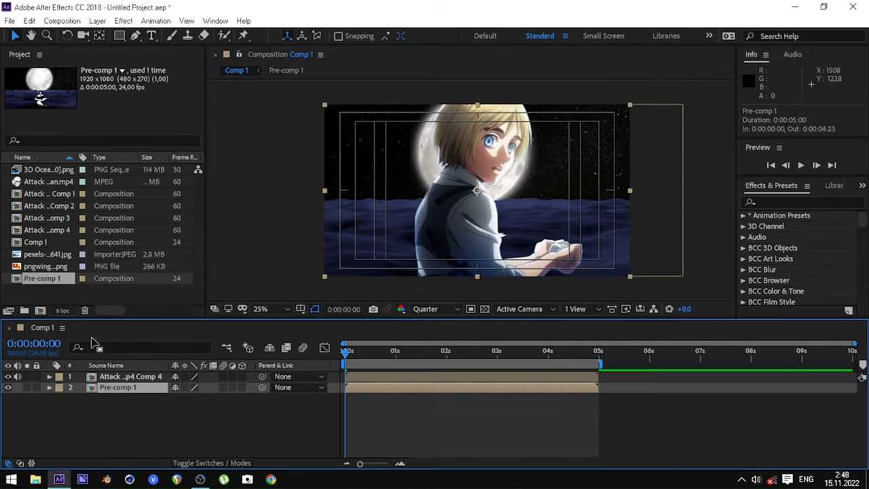
- Rename the precomp layer 'background' and the character layer 'person'
key("Return")
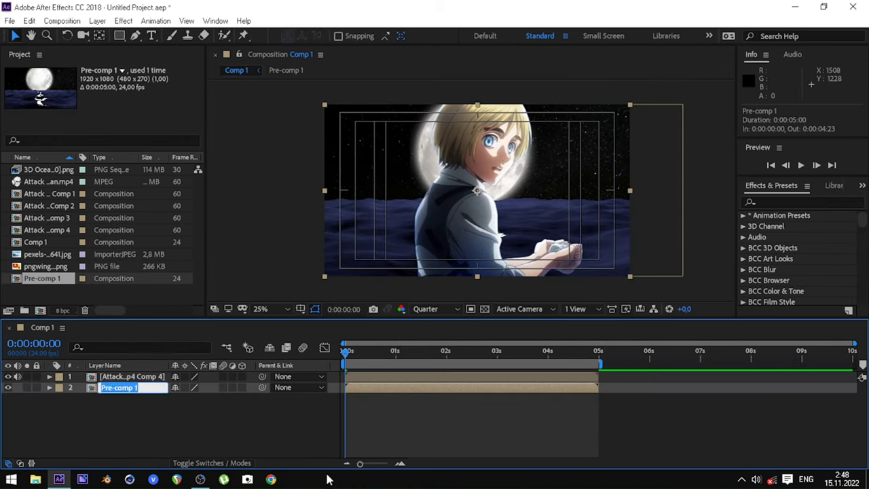
type("B")
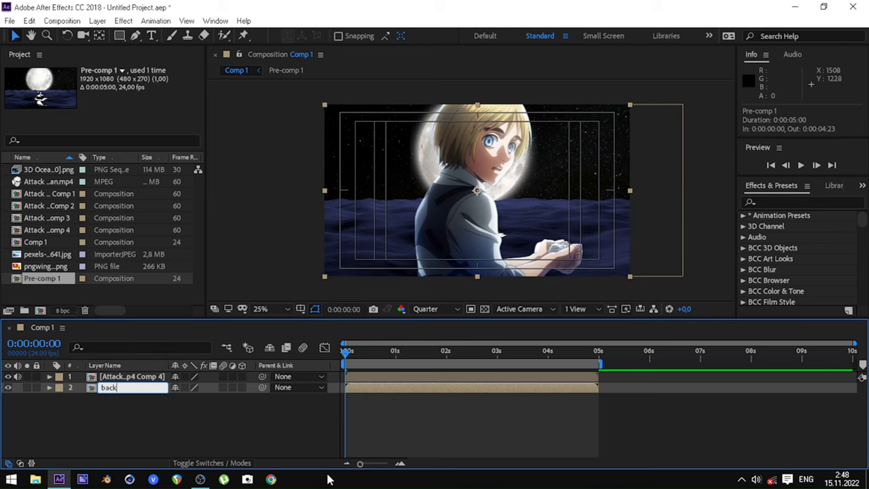
type("background")
key("Return")
left_click(143, 375)
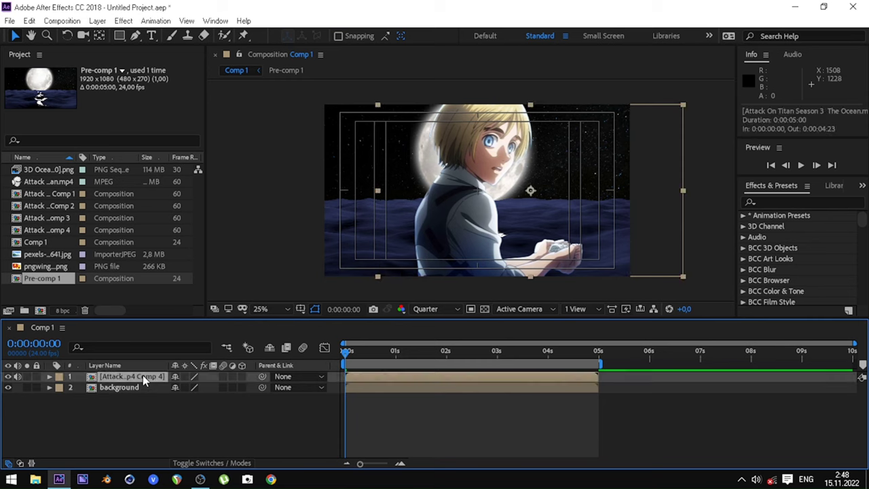
key("Return")
type("person")
key("Return")
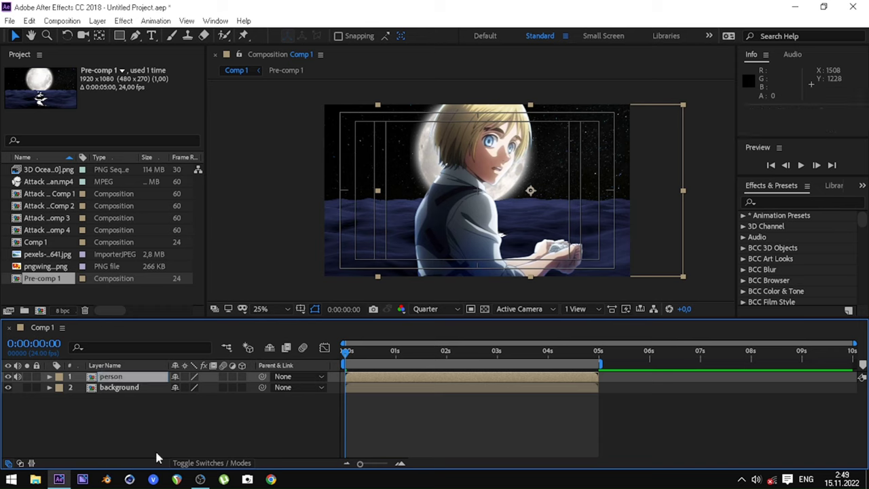
left_click(155, 454)
left_click(798, 201)
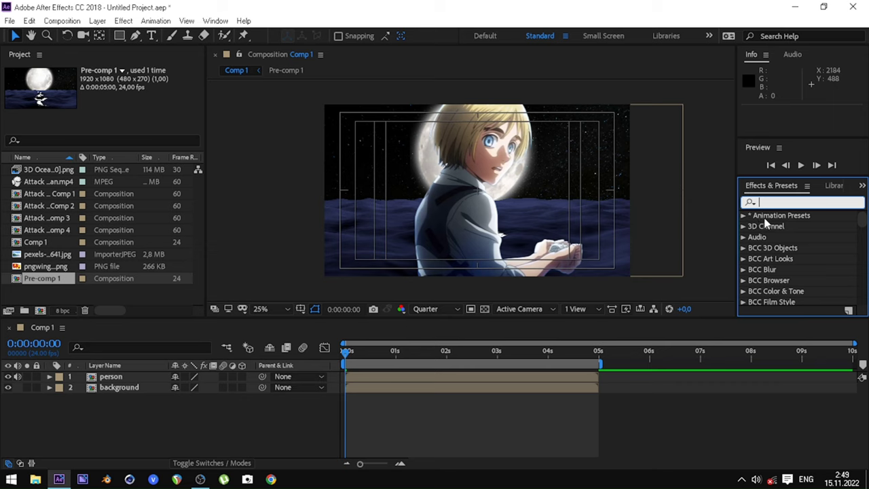
- Apply Levels to the background layer and lower the red input white to 162
type("l")
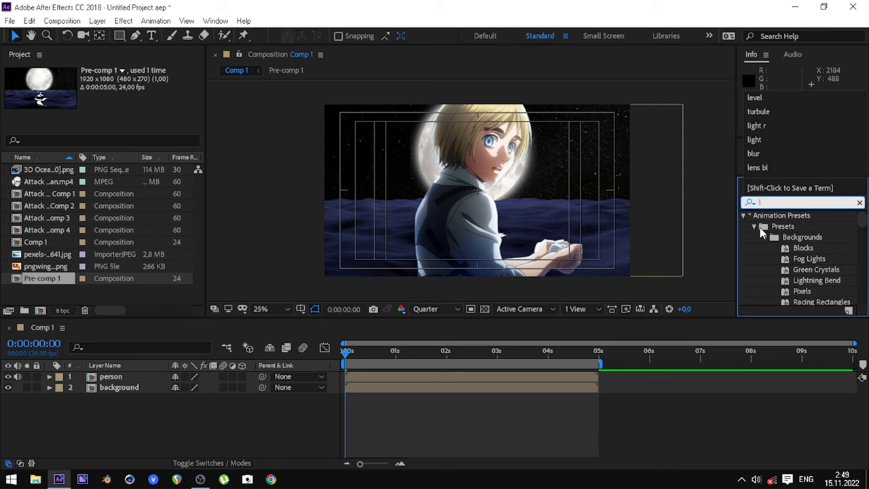
type("evels")
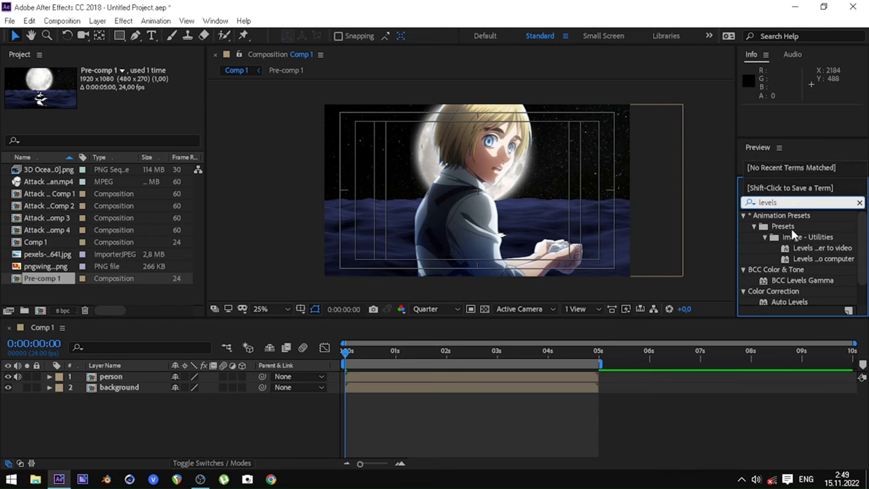
left_click_drag(792, 288, 462, 387)
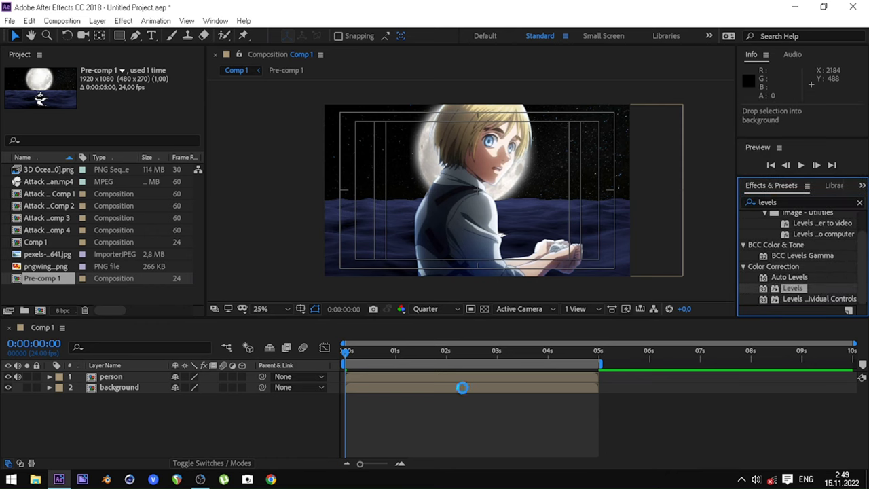
left_click(132, 92)
left_click(133, 109)
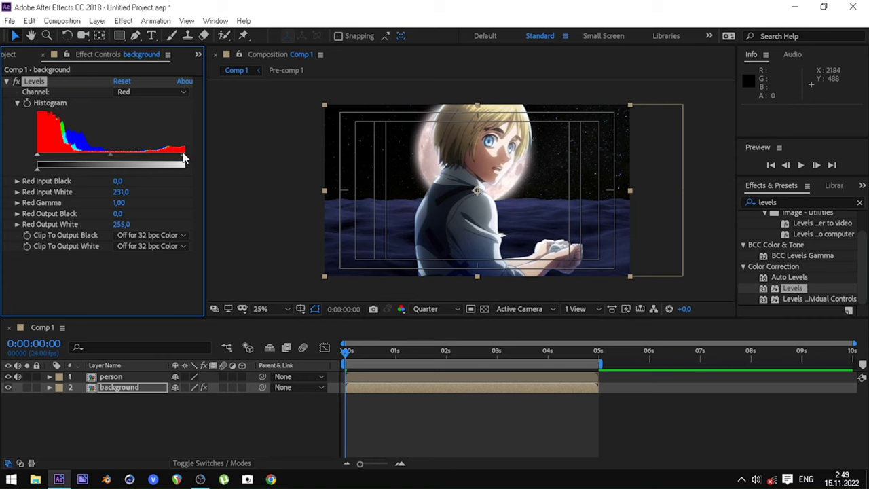
mouse_move(182, 158)
left_mouse_down()
mouse_move(112, 160)
mouse_move(131, 163)
left_mouse_up()
- Lower the Levels green and blue input white to 150 and 151
left_click(132, 92)
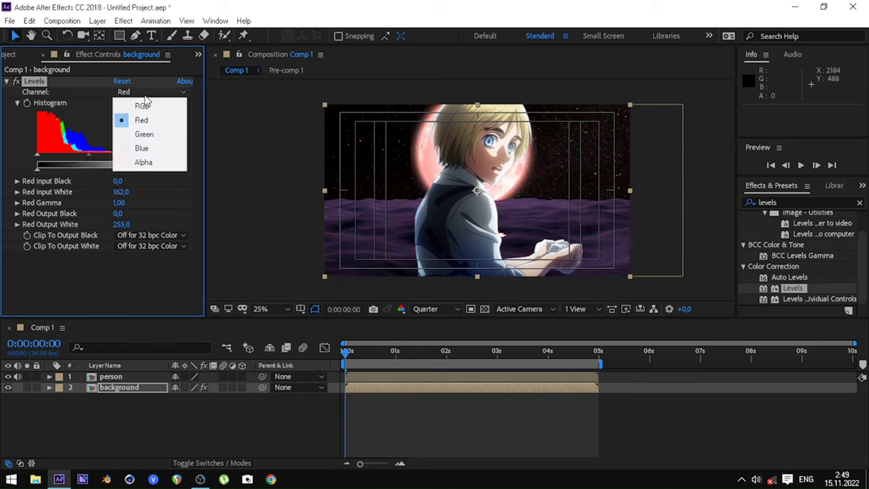
left_click(141, 135)
left_click_drag(185, 160, 126, 162)
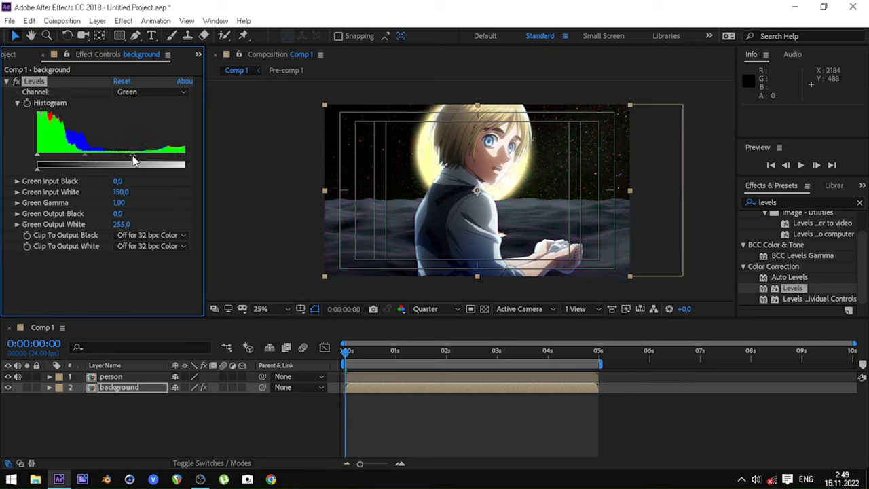
left_click(142, 91)
left_click(156, 148)
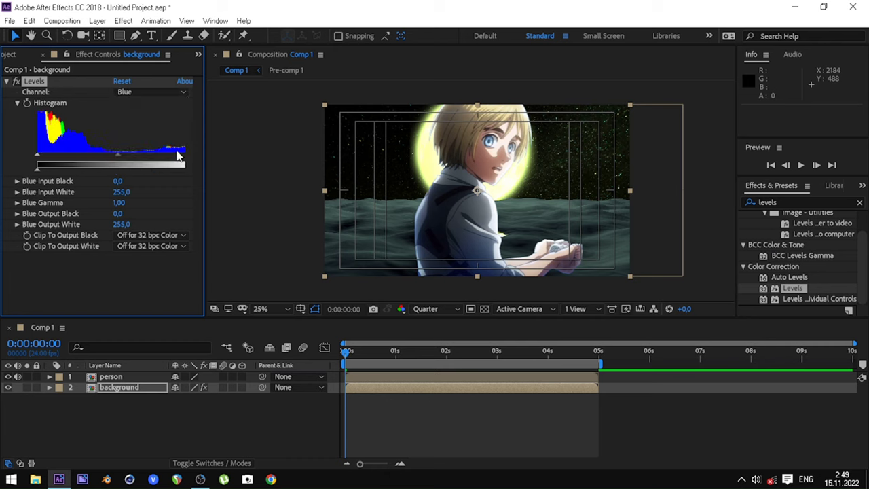
left_click_drag(186, 159, 135, 163)
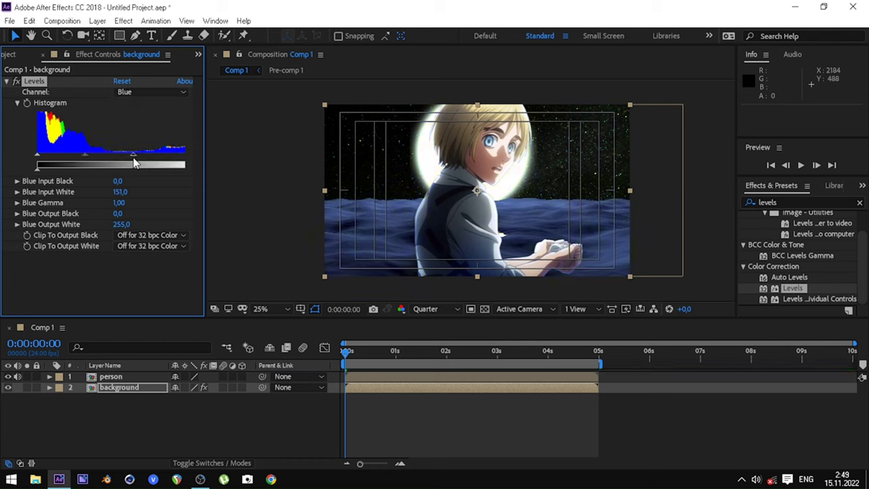
left_click(6, 81)
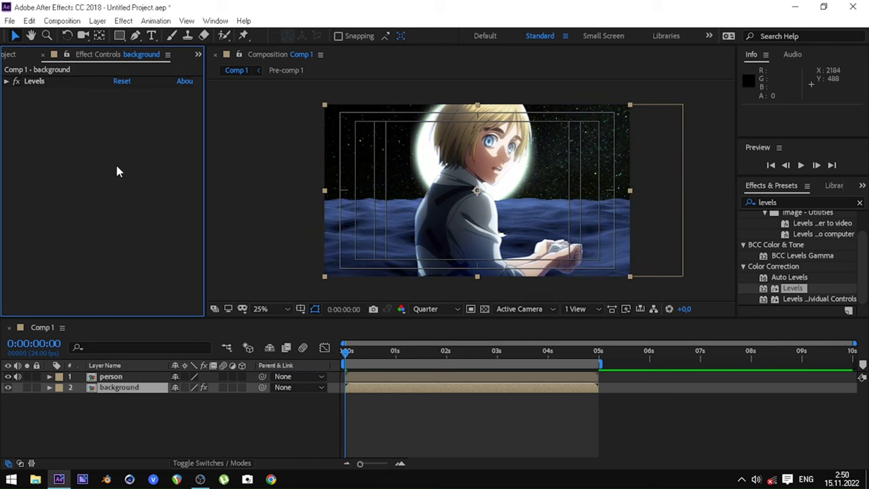
left_click(860, 203)
- Search 'light w' and drag BCC Light Wrap onto the person layer
left_click(784, 198)
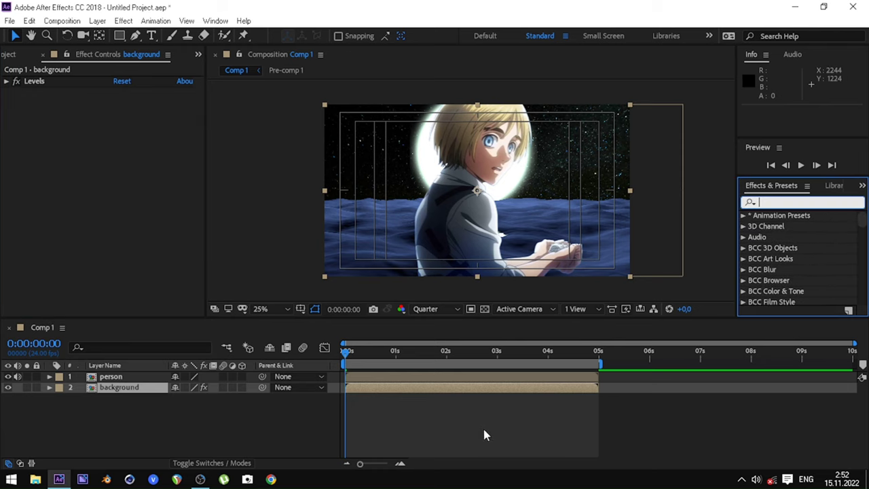
type("li")
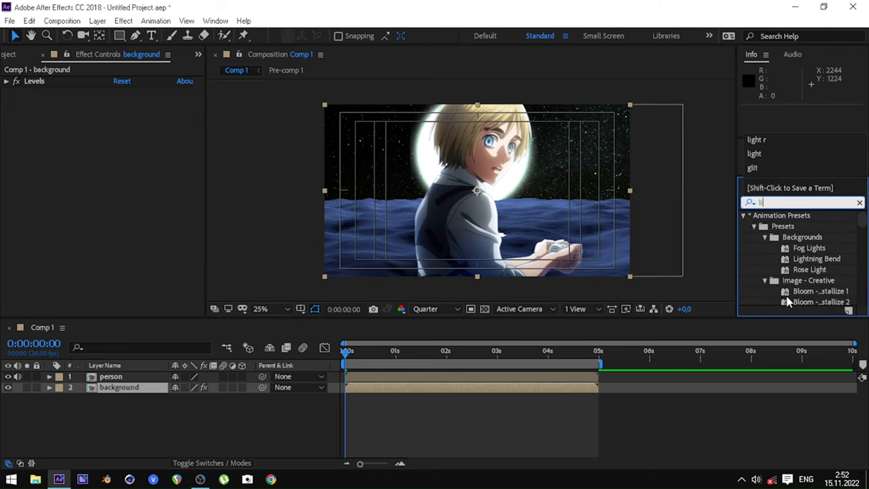
type("ght")
scroll(820, 287, "down", 3)
scroll(818, 288, "down", 3)
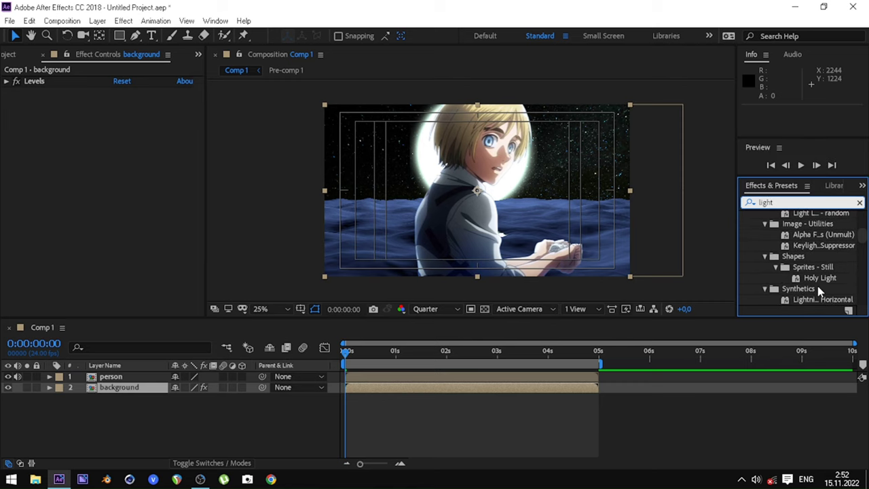
type(" w")
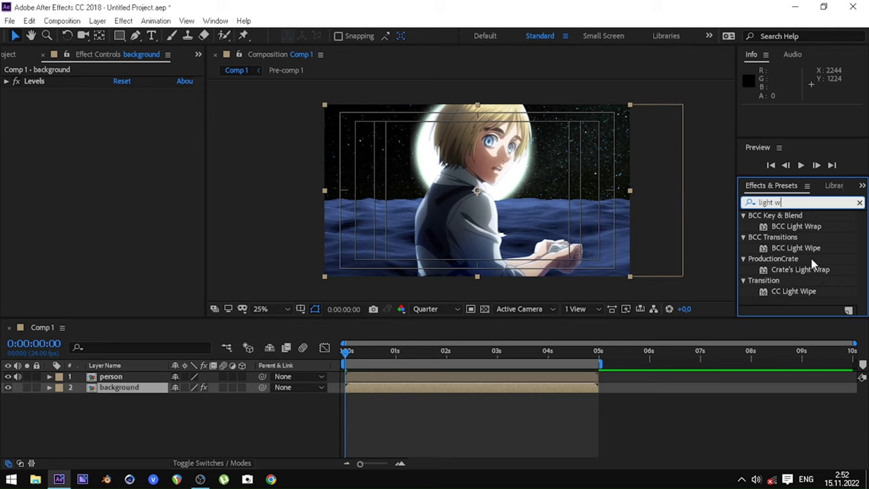
left_click_drag(817, 231, 428, 376)
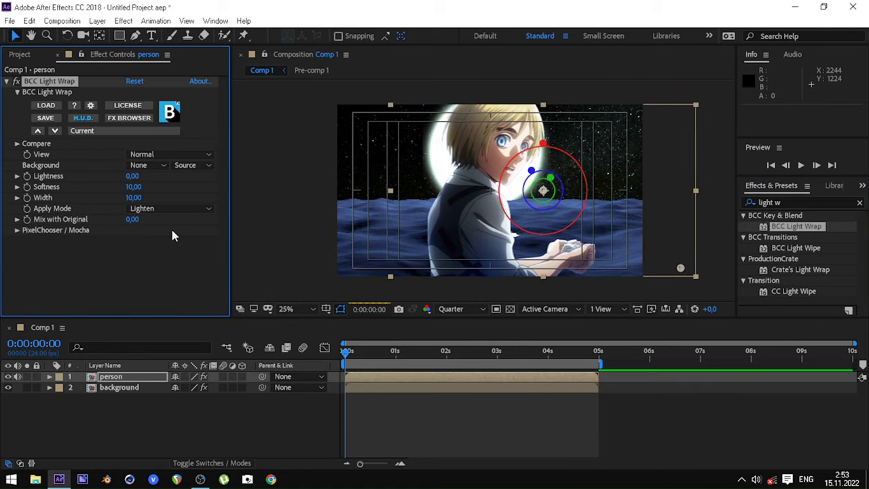
- Set the light wrap Width to 34.80, Apply Mode to Add and Lightness to 1.00
mouse_move(132, 176)
left_mouse_down()
mouse_move(134, 191)
mouse_move(333, 195)
left_mouse_up()
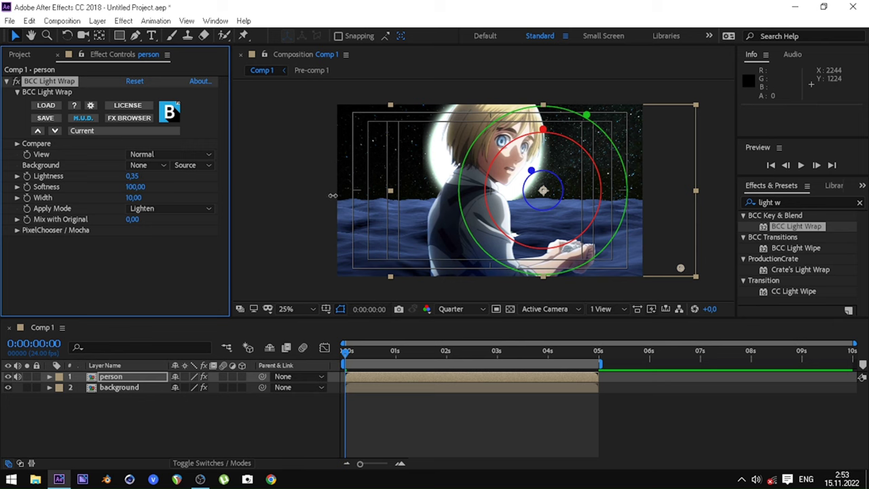
left_click_drag(133, 197, 303, 204)
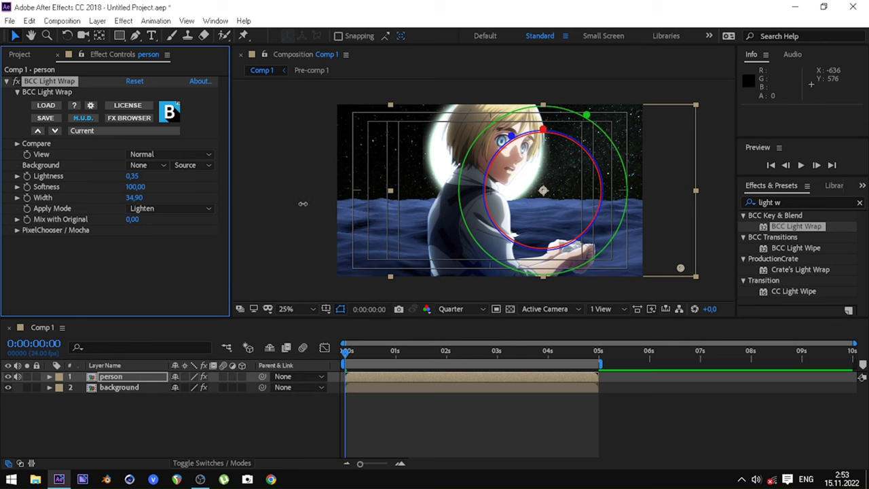
key("period")
key("period")
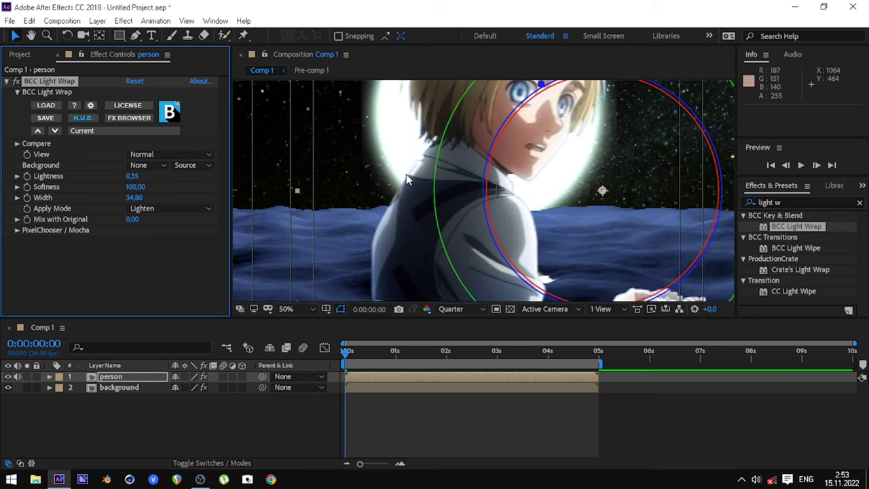
left_click(156, 208)
left_click(193, 278)
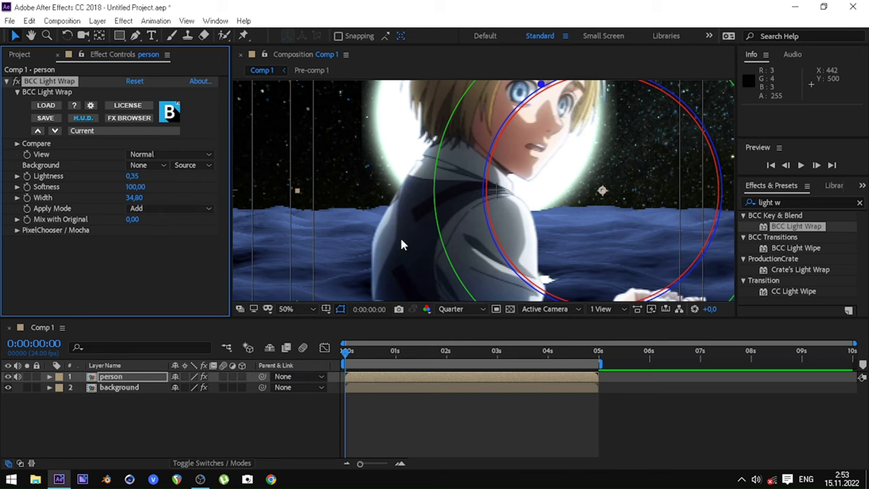
key("comma")
key("comma")
left_click_drag(132, 219, 186, 219)
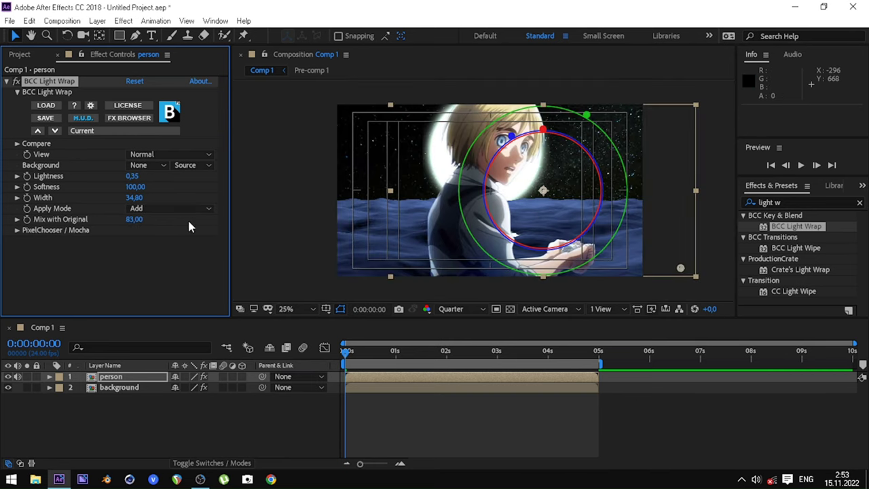
left_click_drag(132, 176, 146, 176)
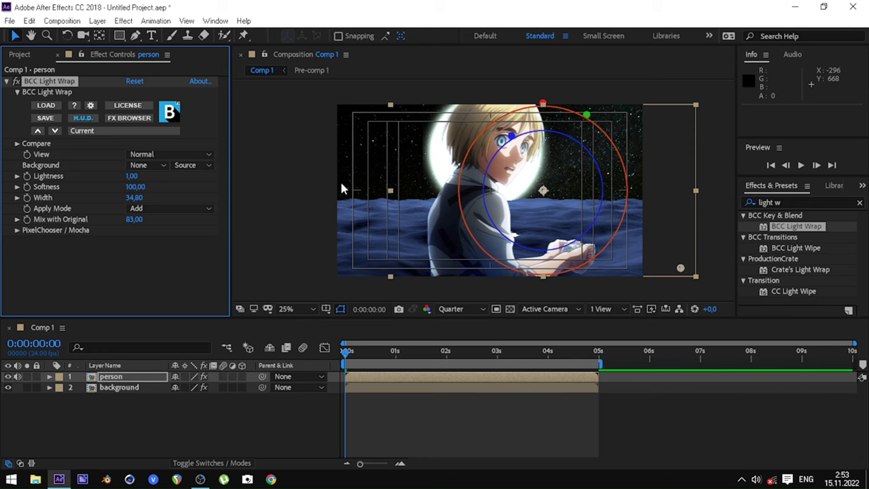
- Use the background layer as wrap source, view Wrap On Black, and set Mix to 62
left_click(142, 166)
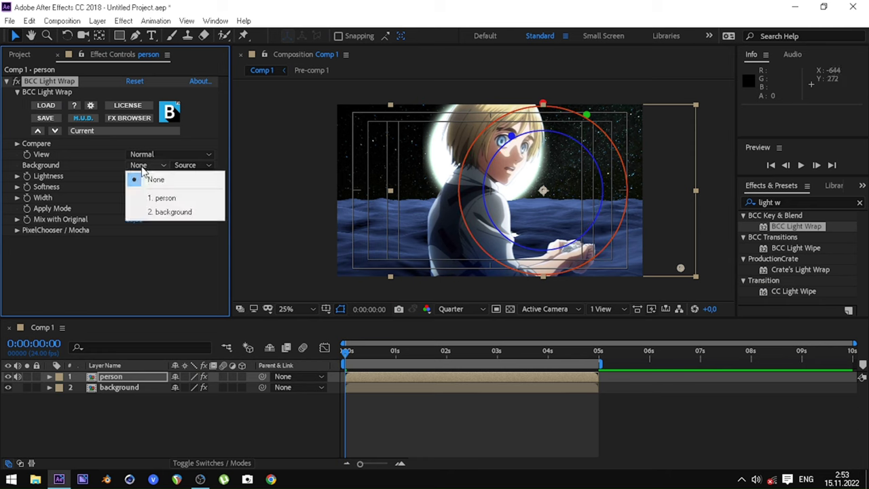
left_click(160, 211)
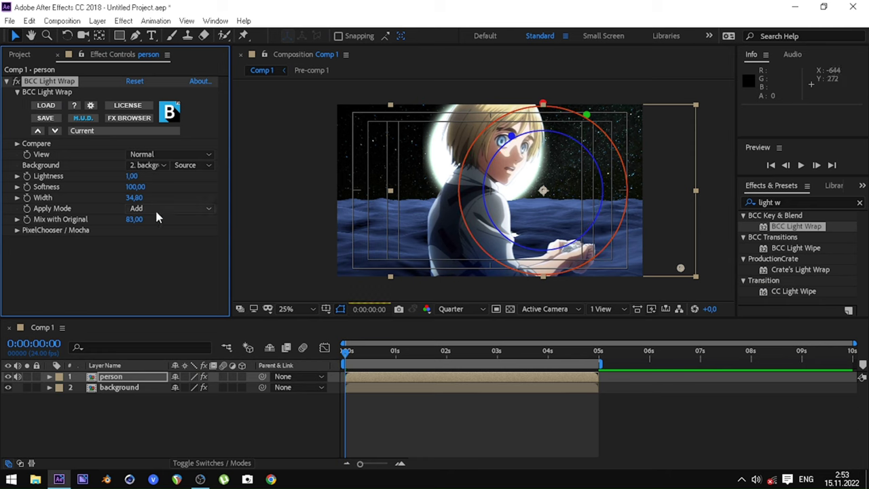
left_click(190, 165)
left_click(184, 177)
left_click(188, 155)
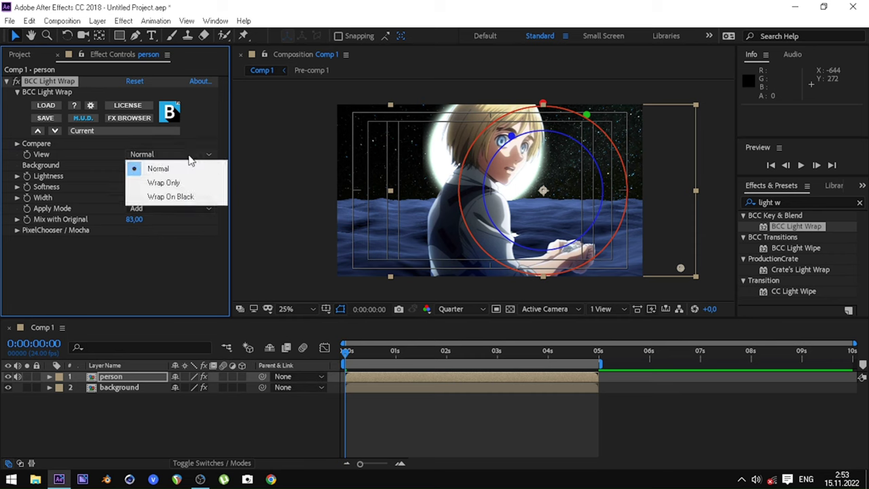
left_click(163, 183)
left_click(167, 154)
left_click(169, 196)
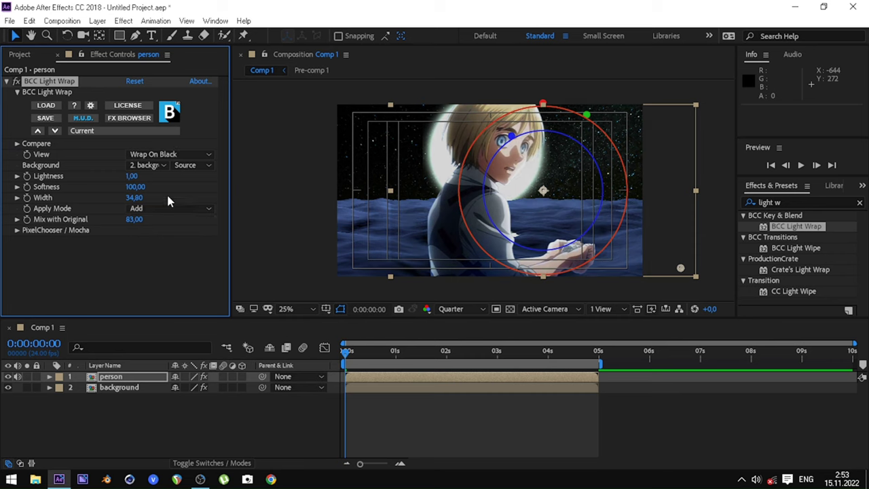
left_click(134, 219)
type("99")
key("Return")
mouse_move(161, 220)
left_mouse_down()
mouse_move(150, 220)
mouse_move(192, 224)
left_mouse_up()
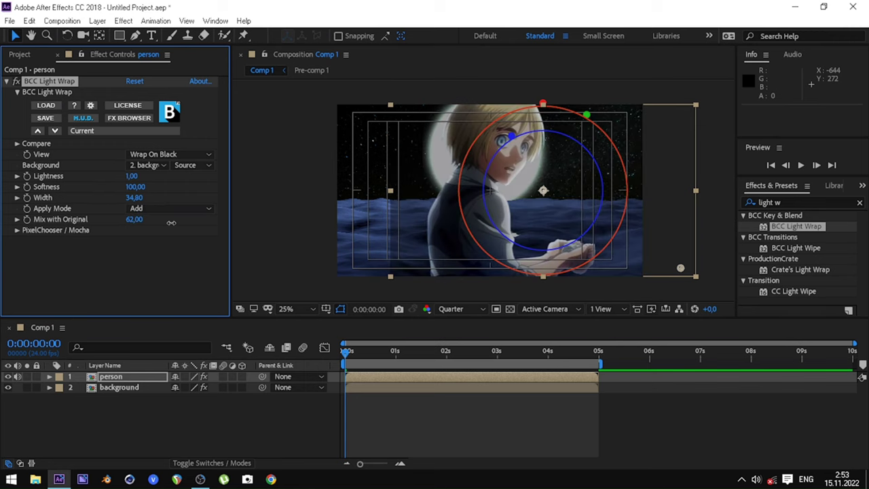
- Pre-compose the person layer into person Comp 1 and reapply the light wrap there
key("Delete")
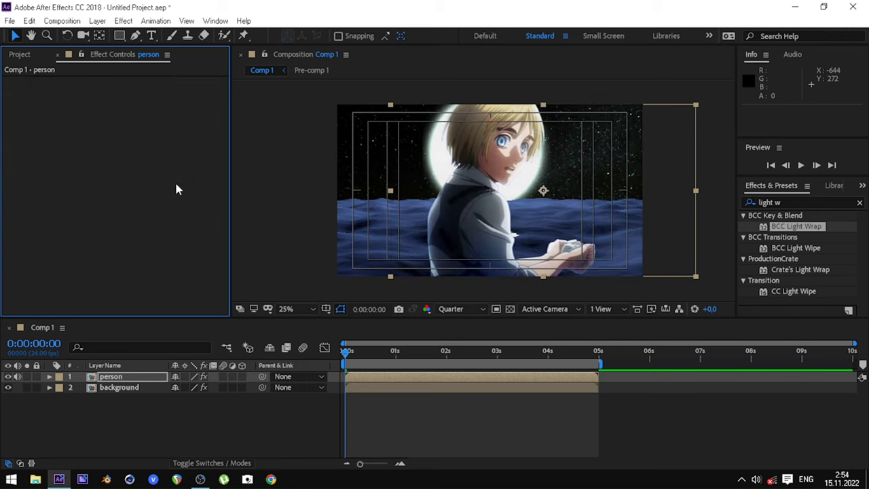
key("ctrl+shift+c")
left_click(467, 323)
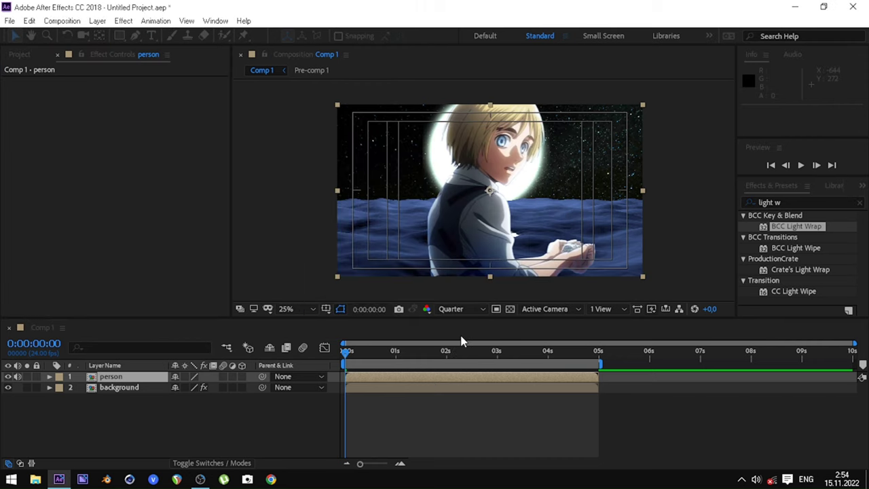
left_click(405, 381)
key("ctrl+alt+shift+e")
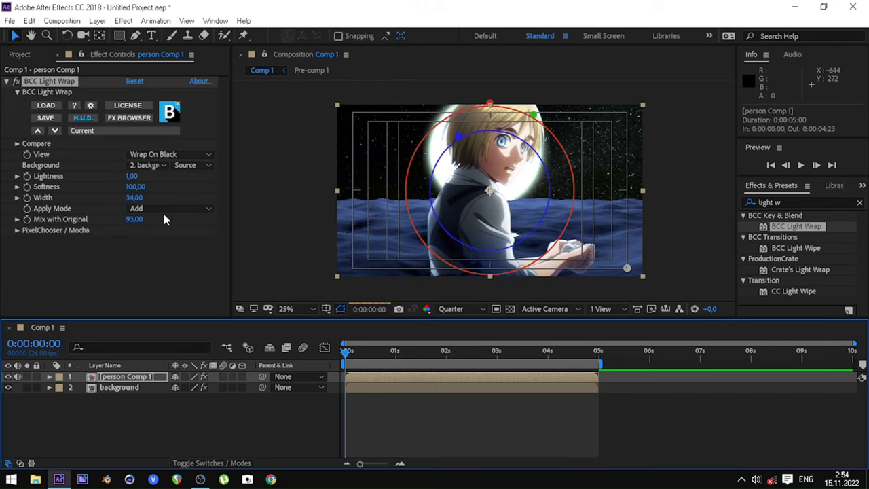
left_click(170, 176)
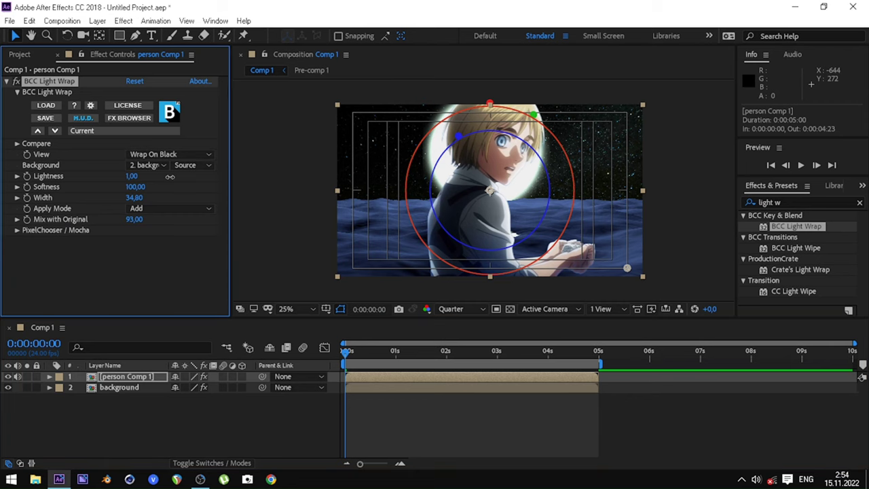
- Tune the wrap to Width 33.40, Mix 94, Softness 33 and Lightness 0.84
left_click_drag(134, 197, 215, 198)
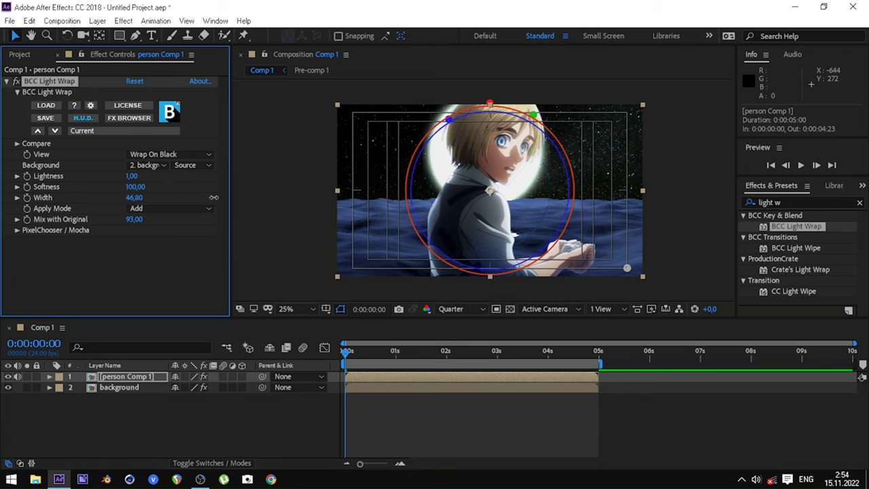
left_click_drag(134, 218, 156, 219)
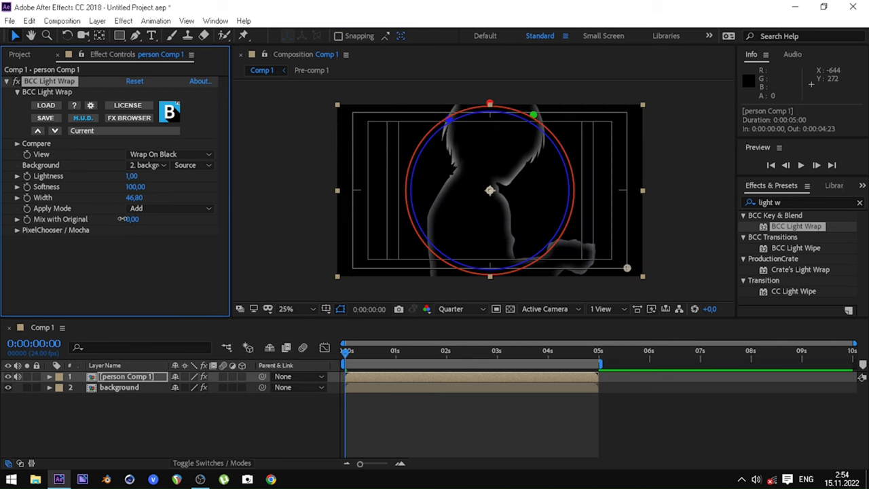
left_click_drag(156, 219, 183, 218)
mouse_move(135, 198)
left_mouse_down()
mouse_move(159, 200)
mouse_move(57, 200)
left_mouse_up()
left_click(135, 186)
type("33,40")
key("Return")
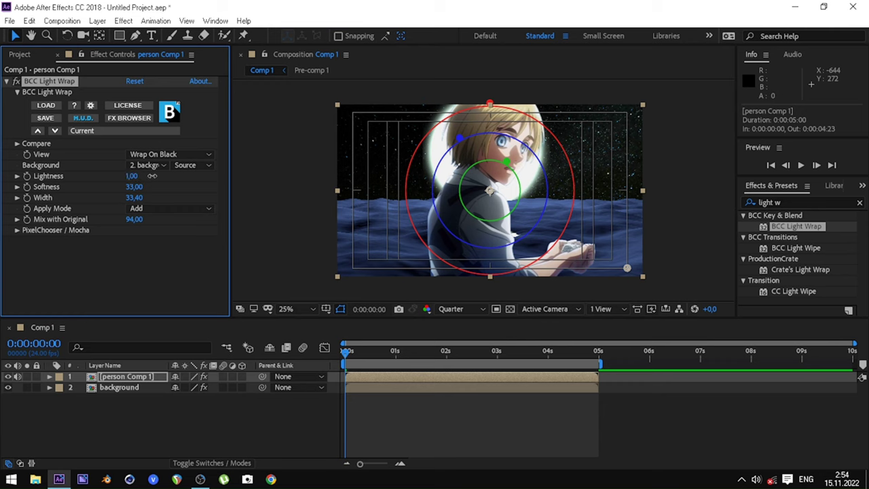
left_click_drag(152, 176, 154, 186)
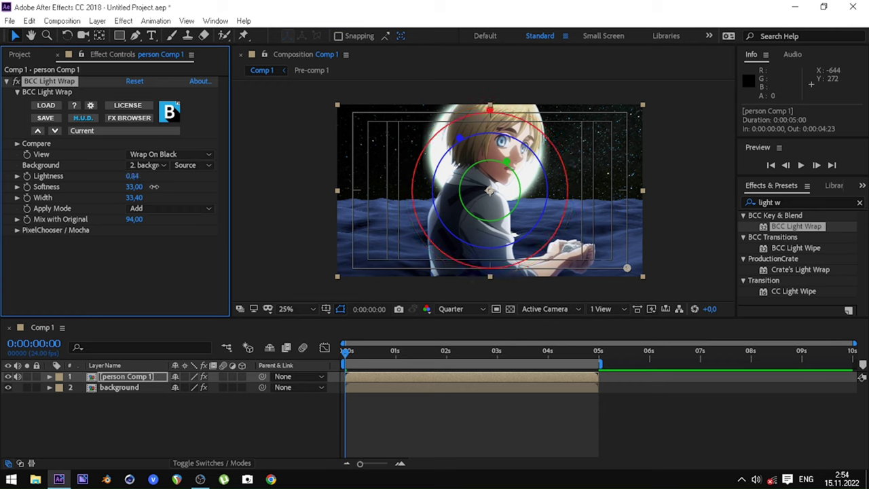
left_click(7, 82)
- Apply FL Depth Of Field to the background layer with a radius of 15
left_click(38, 163)
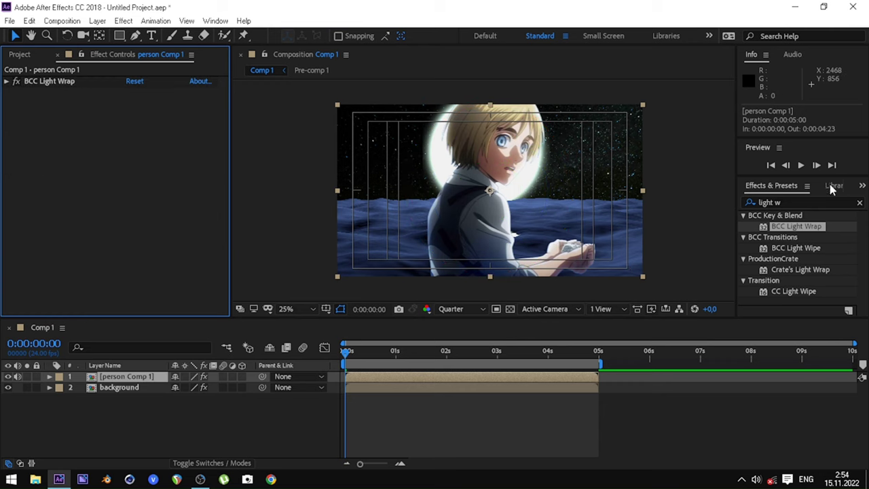
left_click(860, 202)
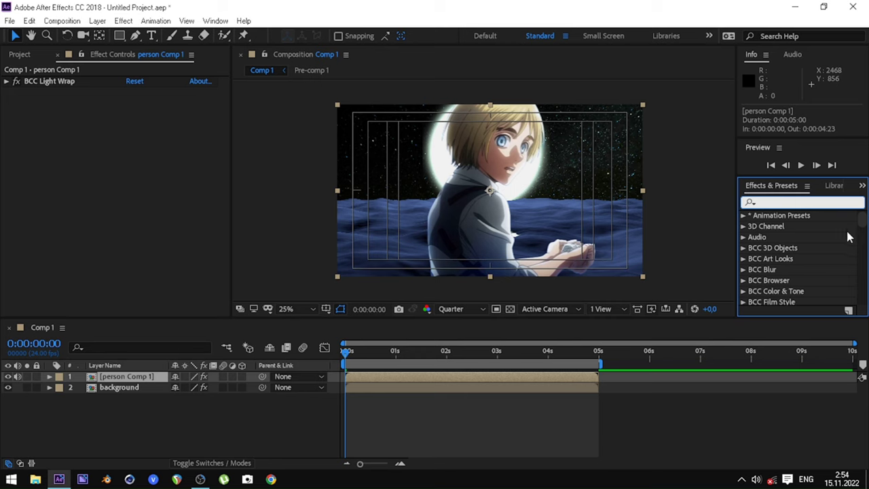
type("depth")
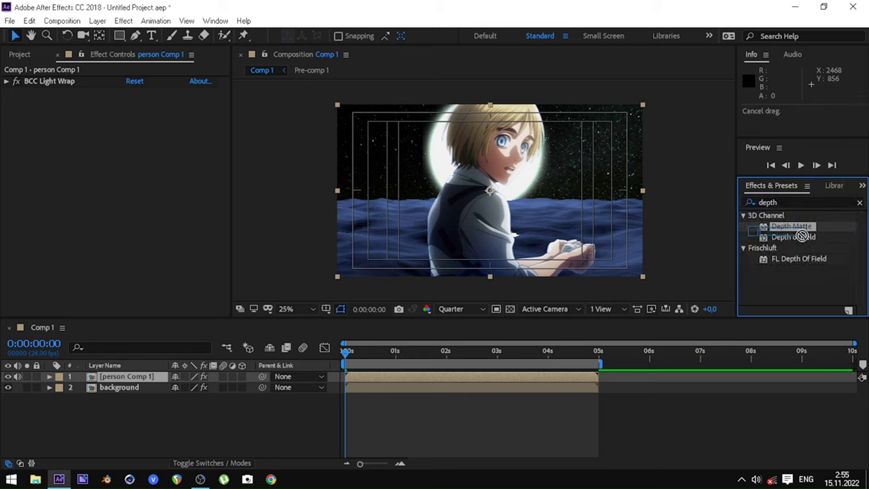
left_click_drag(799, 259, 419, 388)
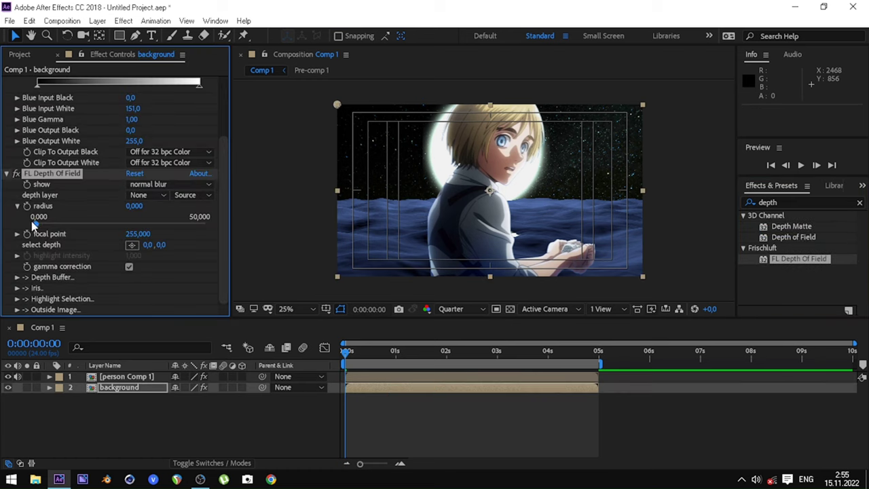
left_click_drag(32, 222, 74, 224)
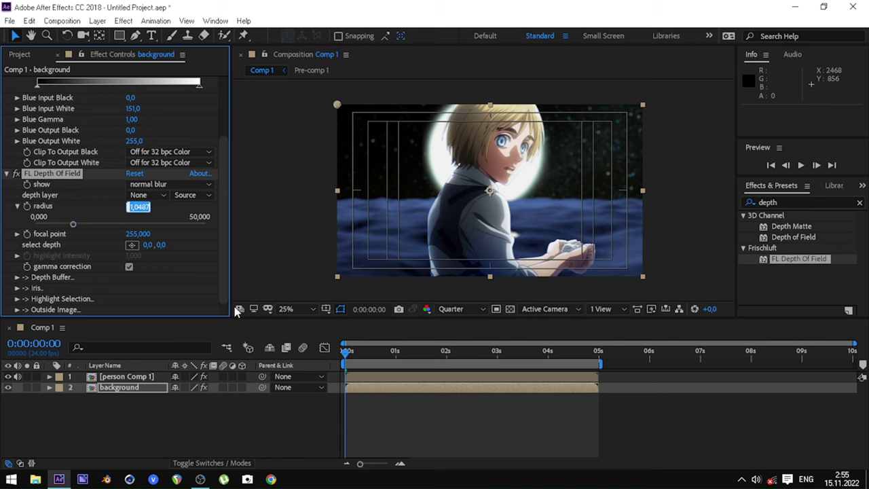
type("15")
key("Return")
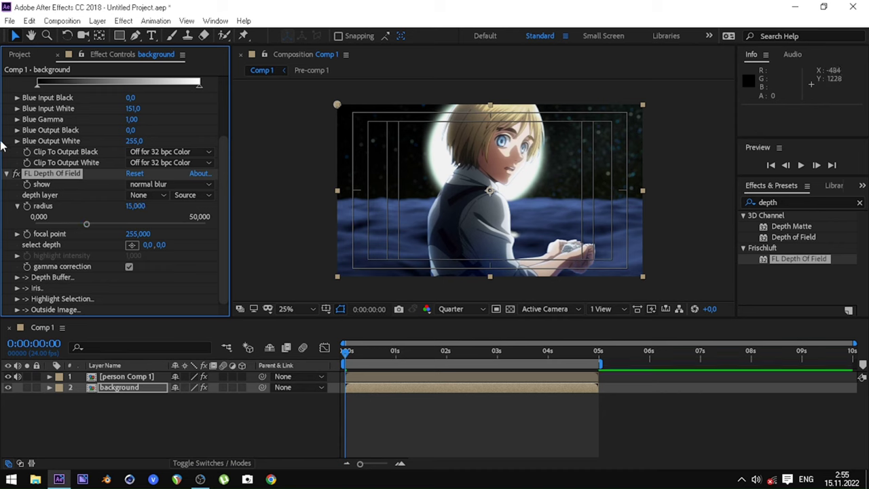
scroll(4, 146, "up", 3)
left_click(6, 81)
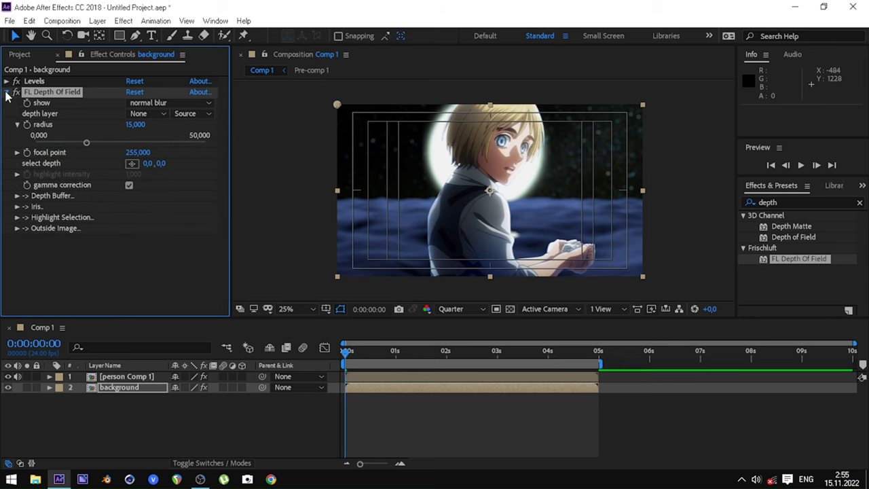
left_click(6, 93)
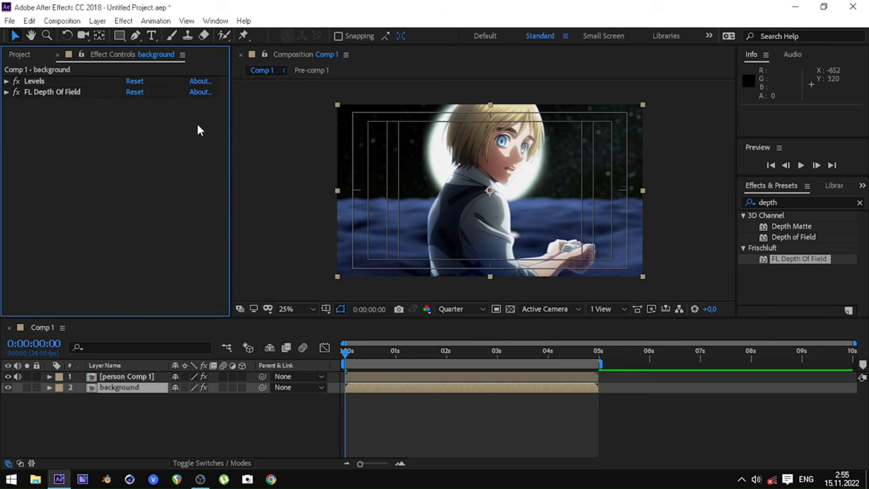
- Add a black solid trimmed to end at 0:00:04:23, then search for Optical Flares
right_click(312, 402)
mouse_move(369, 271)
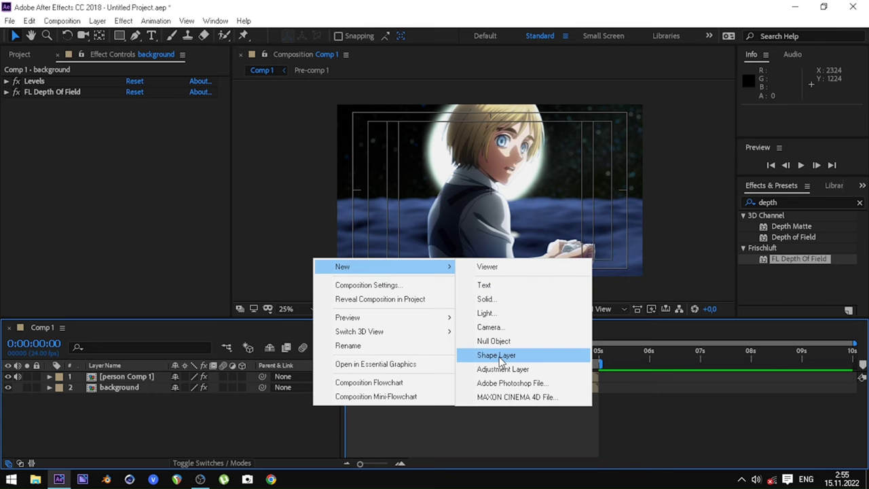
left_click(485, 298)
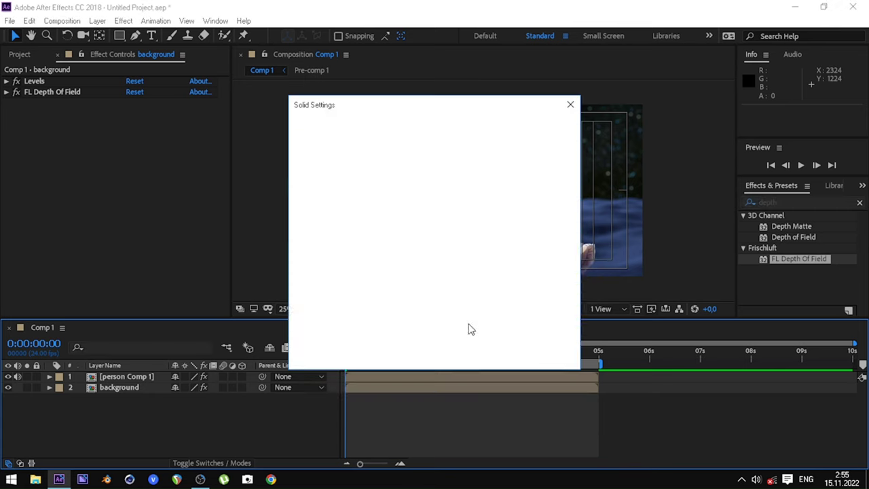
left_click(476, 353)
left_click(593, 353)
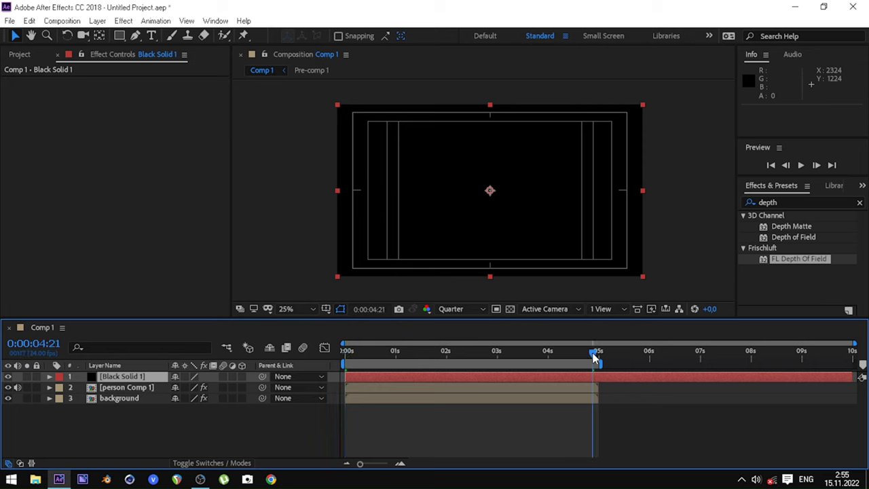
key("alt+bracketright")
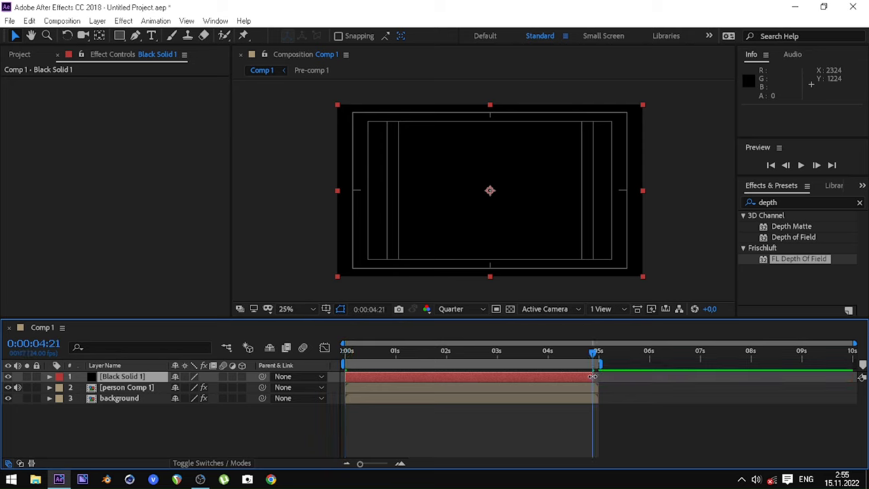
left_click(345, 351)
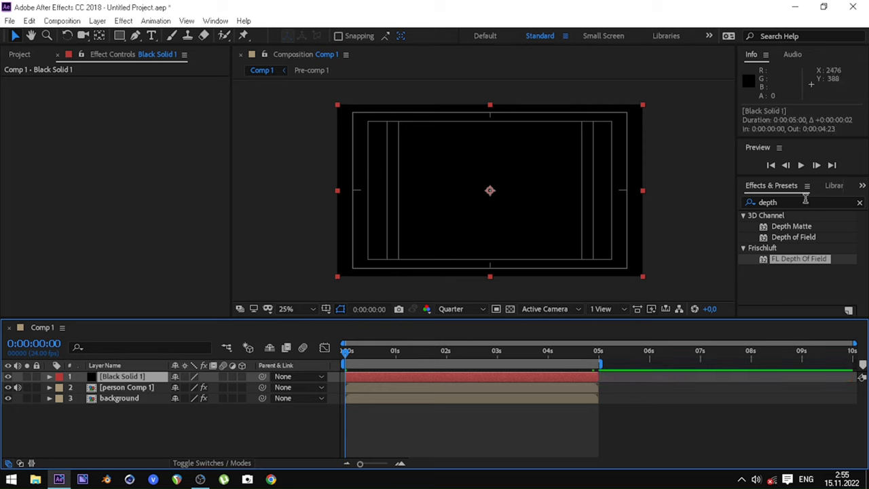
left_click(860, 202)
type("opti")
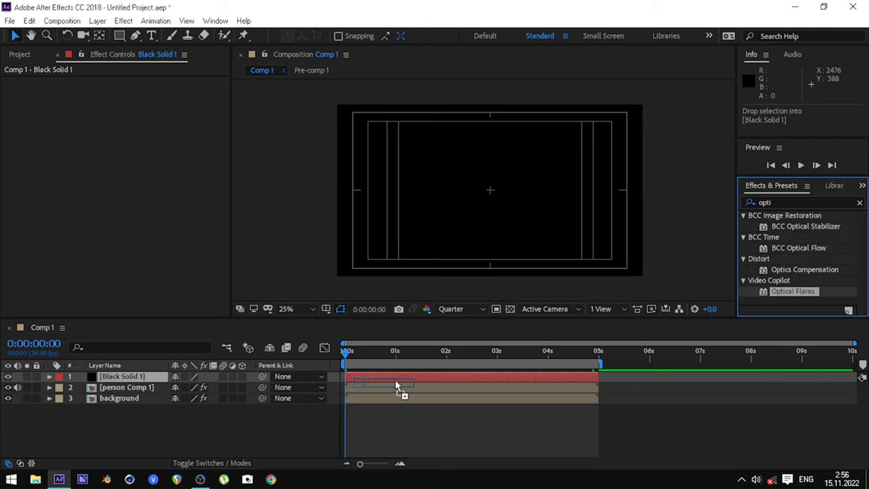
- Apply Optical Flares to Black Solid 1 in Add blend mode and nudge the flare
left_click_drag(793, 291, 393, 374)
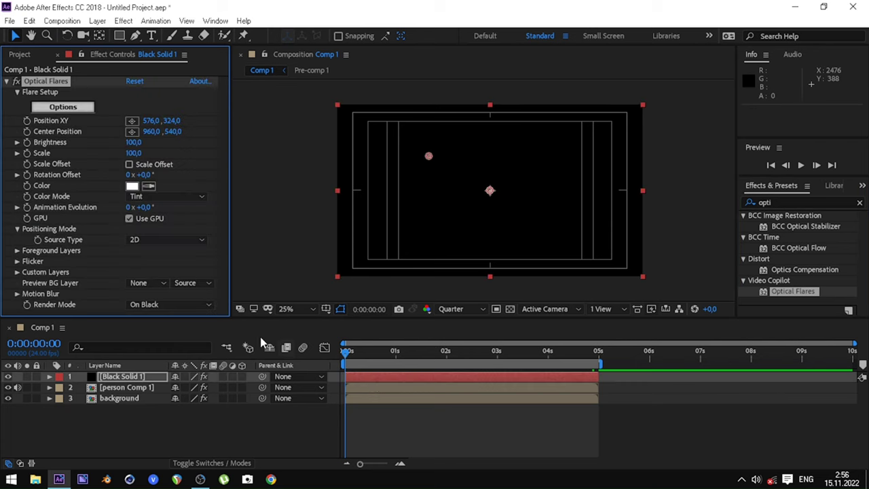
left_click(203, 463)
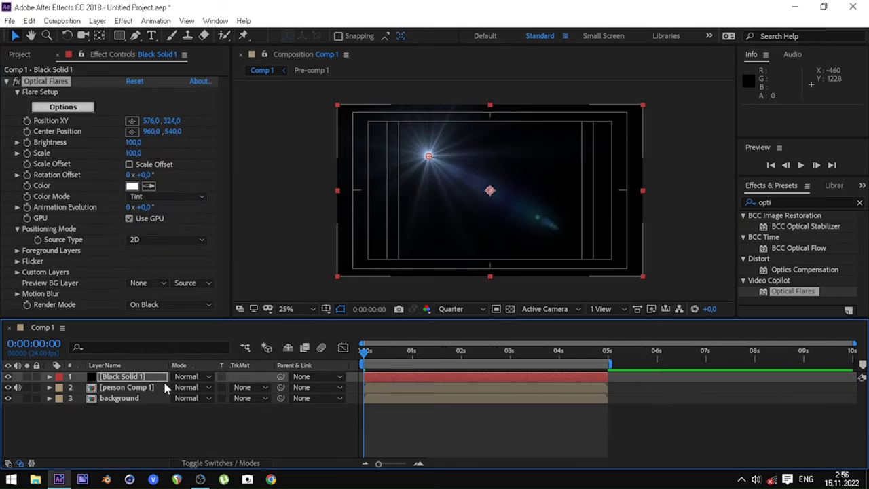
left_click(192, 377)
left_click(197, 120)
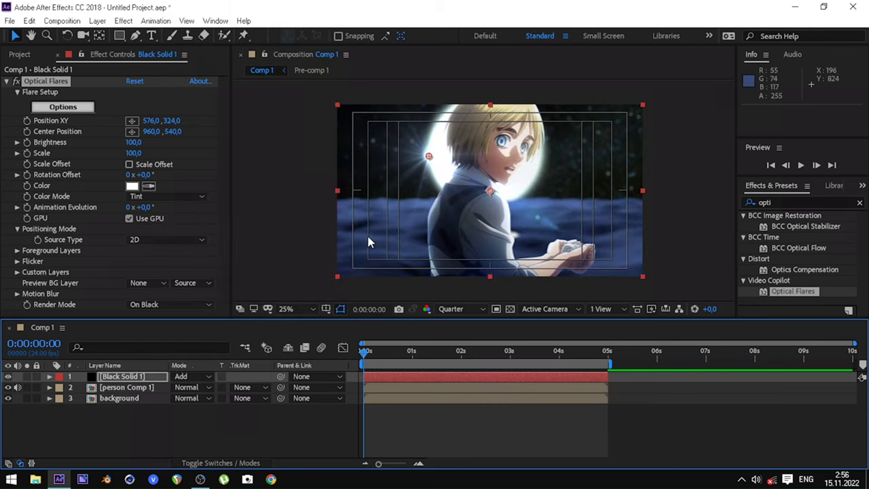
left_click_drag(428, 156, 449, 138)
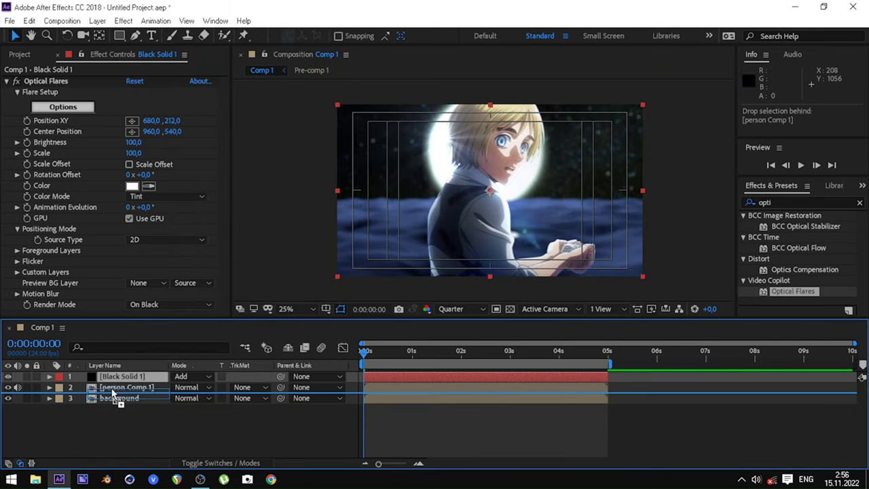
- Make Black Solid 1 3D, centre the flare near the character's hands, keep it on top
left_click_drag(108, 376, 111, 388)
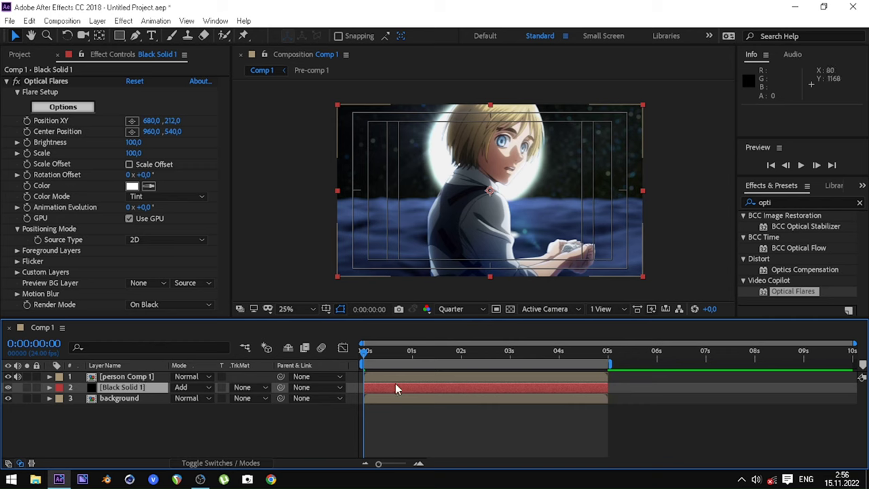
left_click(219, 385)
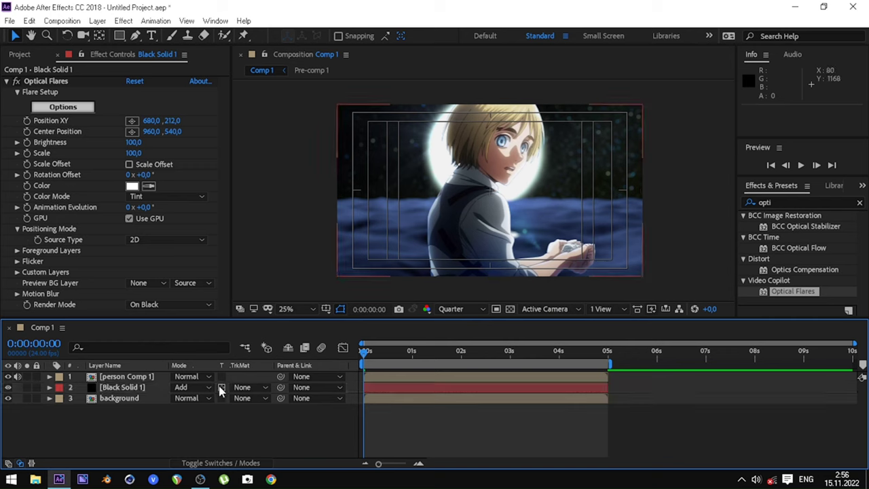
left_click(216, 462)
left_click(241, 387)
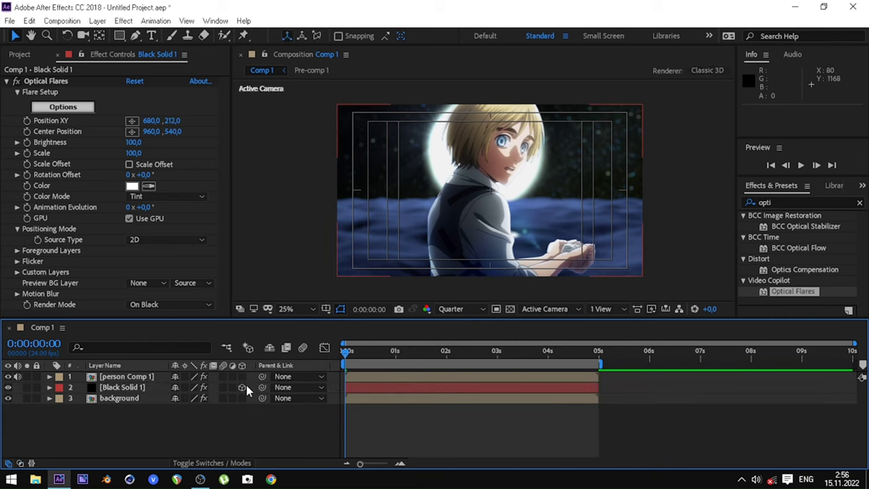
left_click(393, 389)
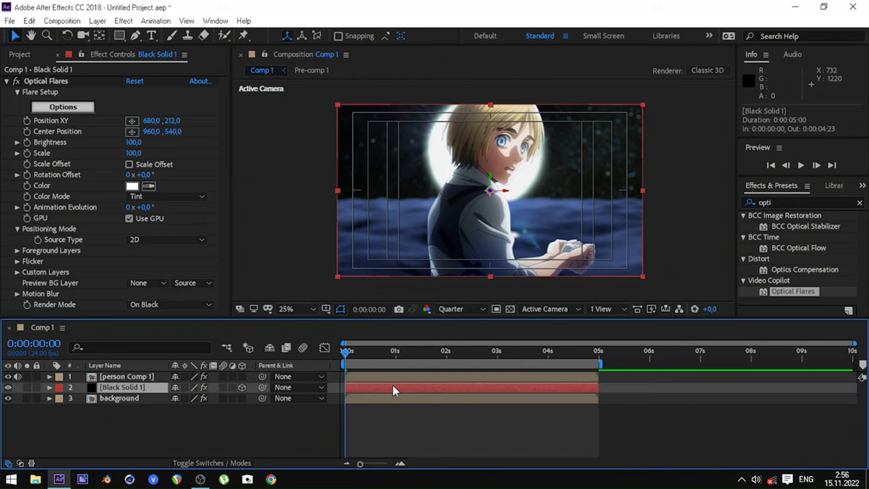
left_click(538, 246)
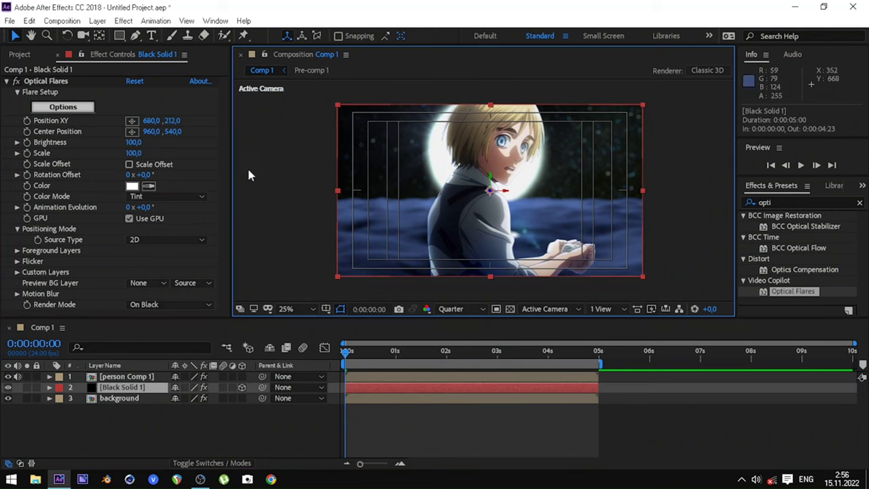
left_click(132, 131)
left_click(569, 226)
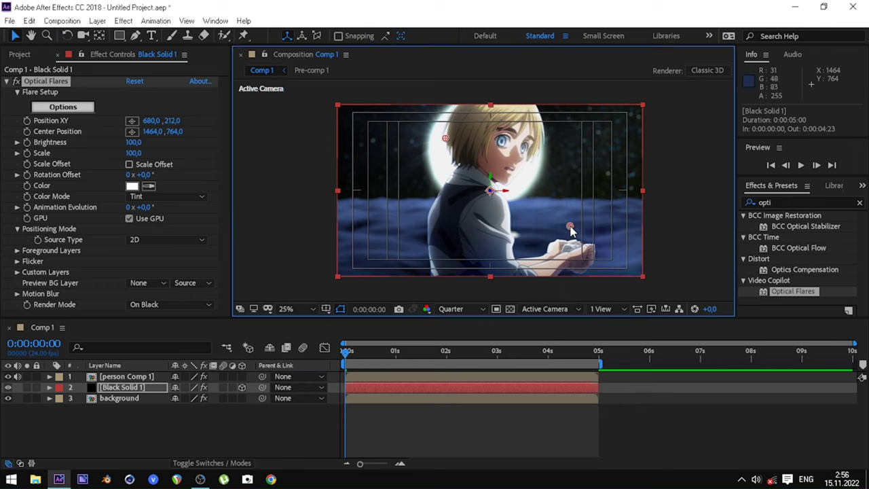
left_click_drag(119, 389, 119, 375)
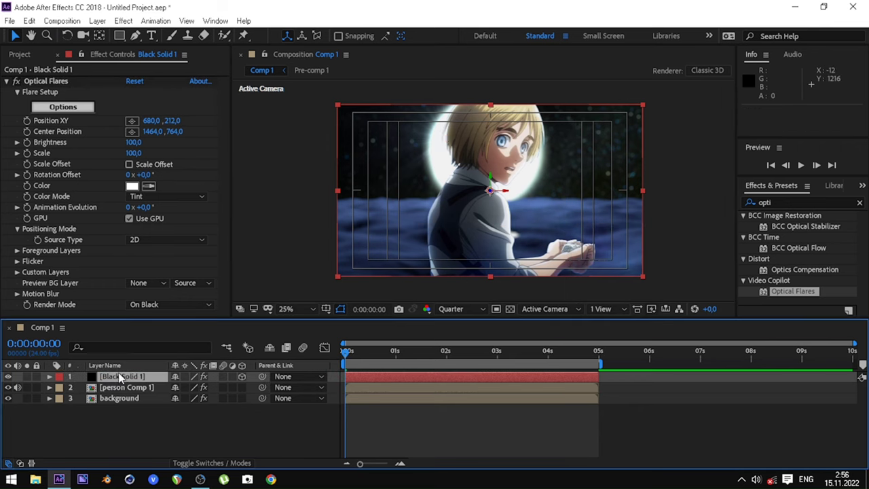
- Delete the default Glint, Glow and Multi Iris elements from the flare stack
left_click(69, 109)
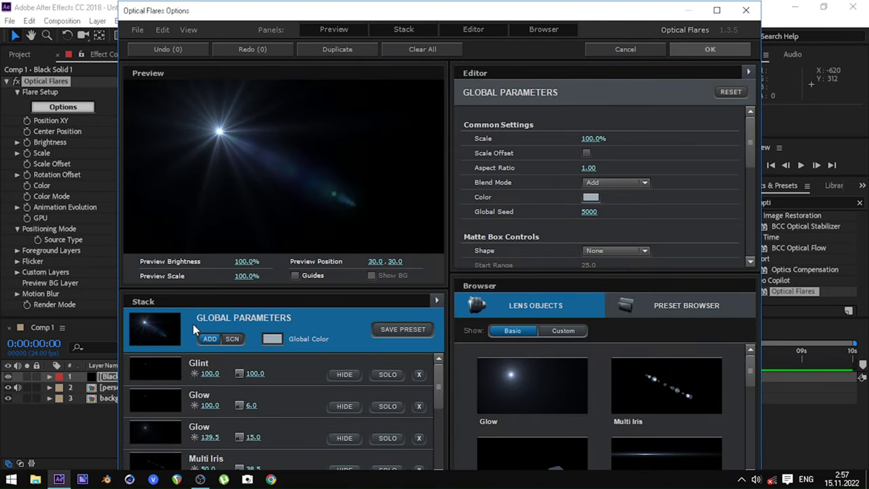
left_click(171, 374)
key("Delete")
left_click(151, 376)
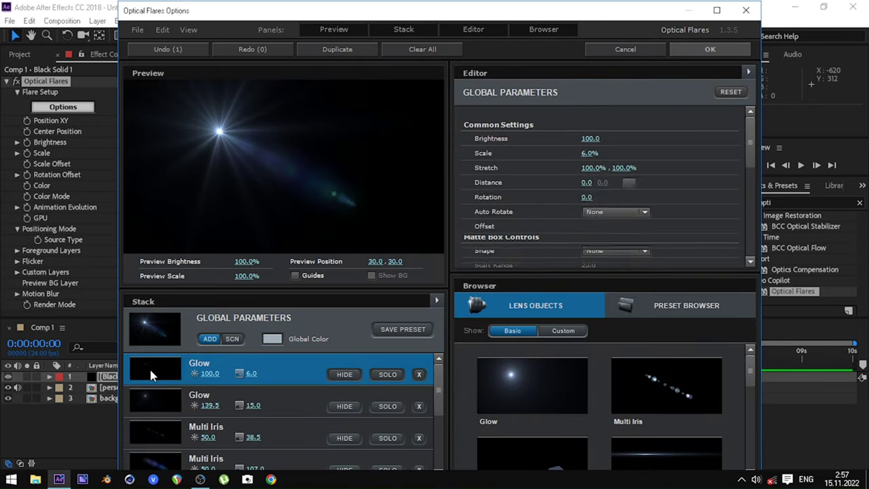
key("Delete")
key("Delete")
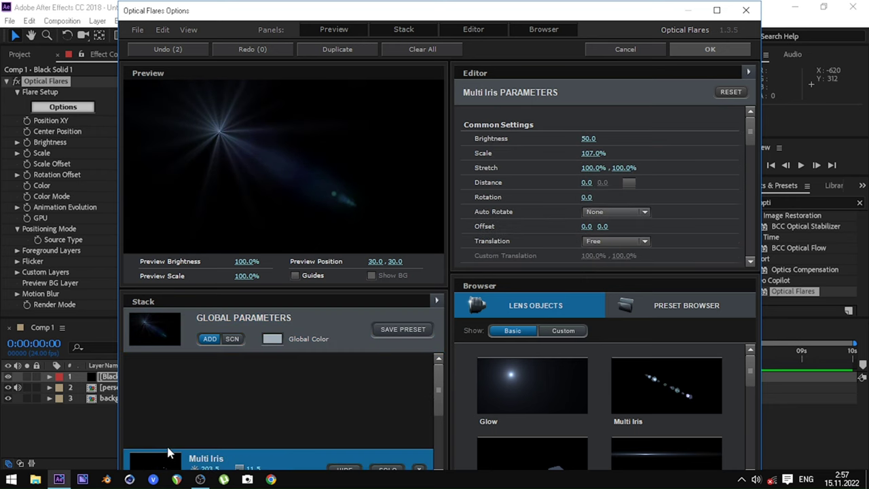
key("Delete")
left_click(159, 376)
key("Delete")
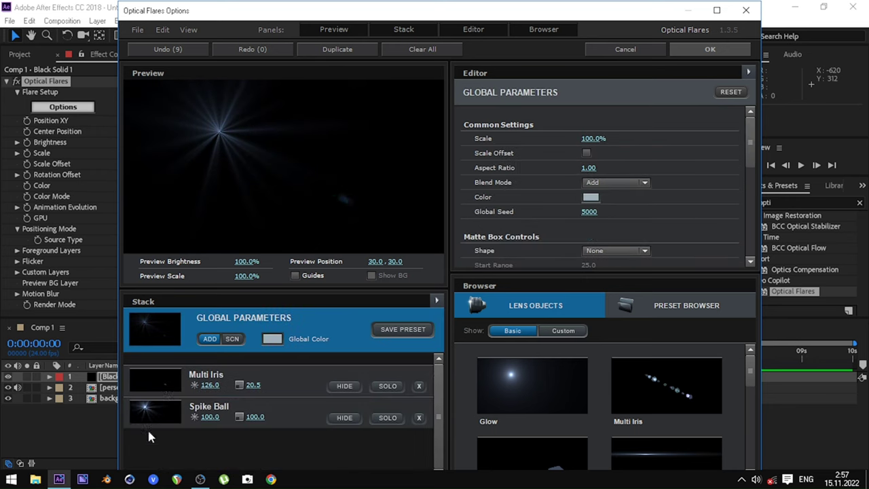
left_click(153, 411)
key("Delete")
key("Delete")
- Add a Glow and a Hoop element from Lens Objects
left_click(531, 385)
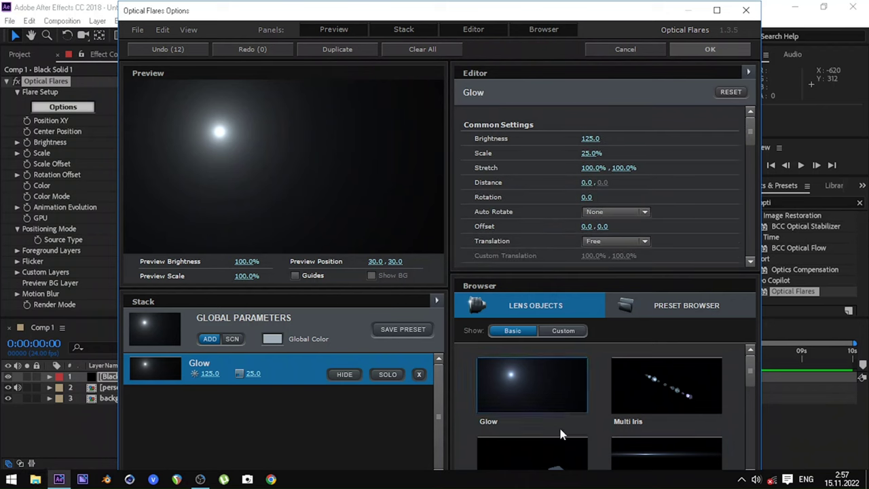
scroll(661, 433, "down", 5)
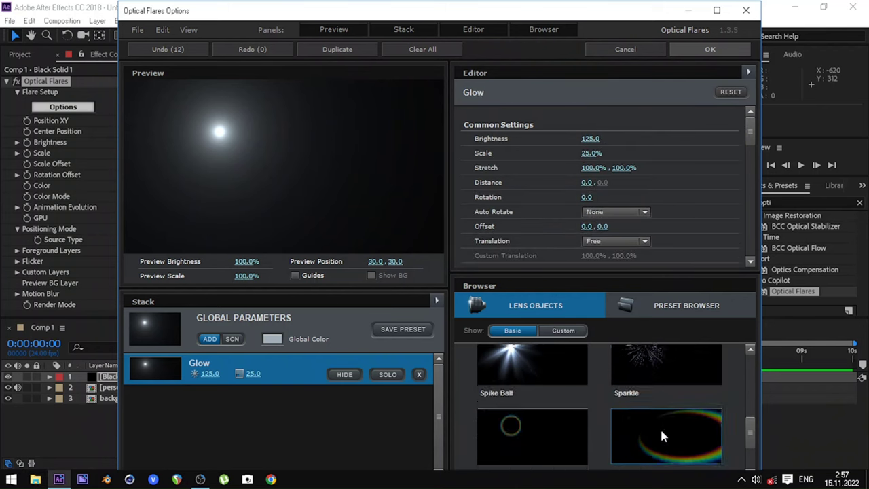
scroll(661, 433, "down", 2)
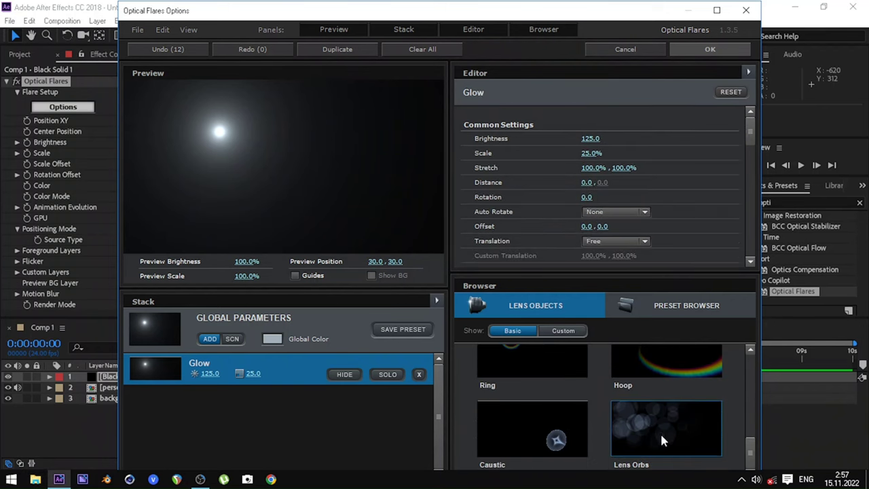
scroll(660, 435, "up", 3)
scroll(626, 421, "down", 1)
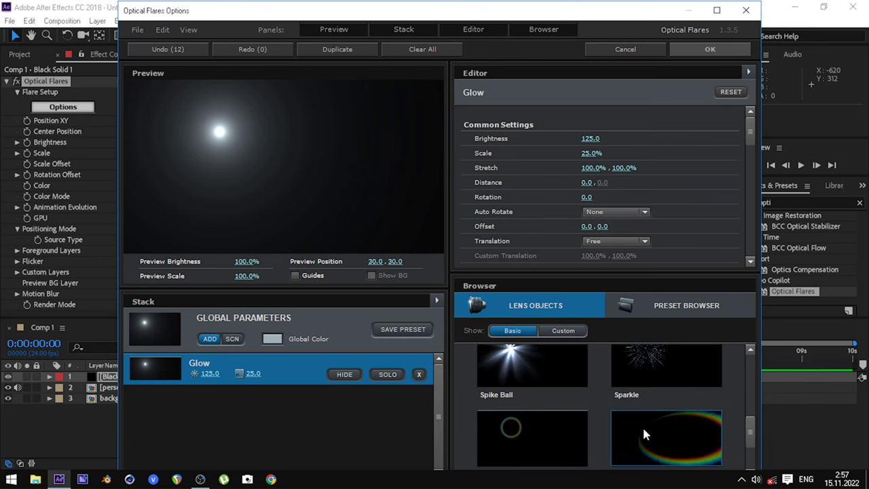
left_click(643, 431)
- Set the global colour to white and the Hoop to brightness 310.5, scale 68%
left_click(273, 338)
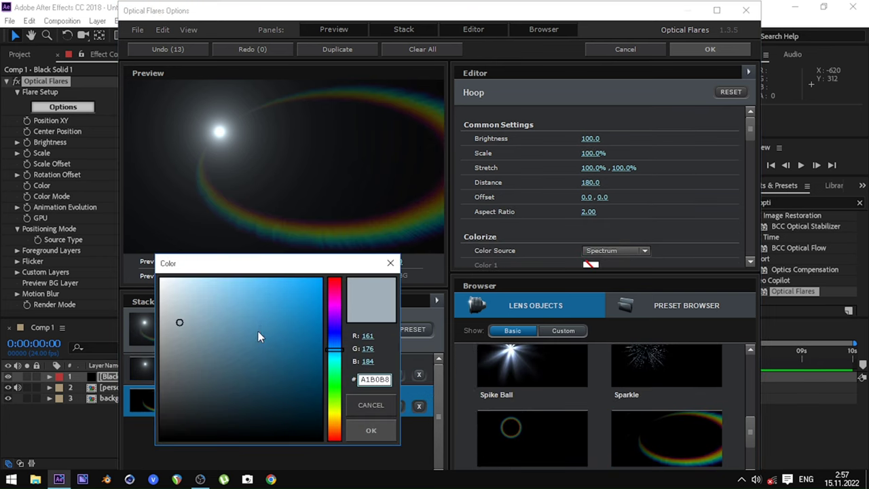
left_click_drag(299, 287, 138, 291)
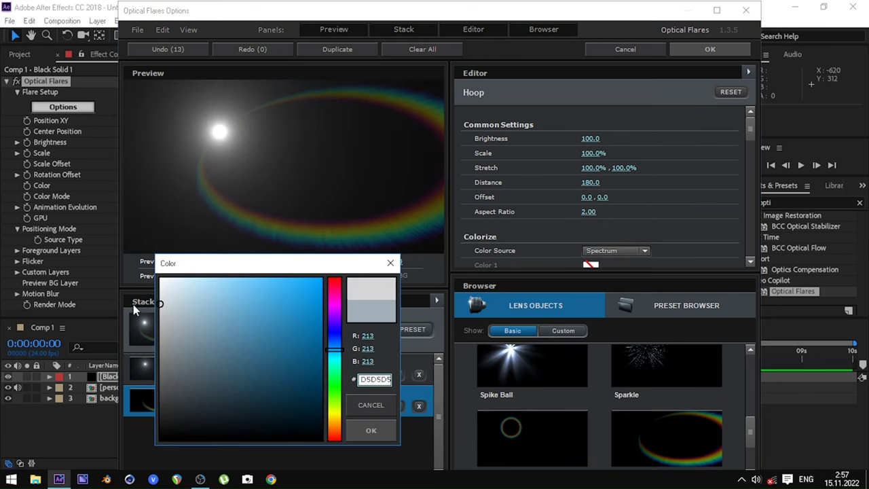
left_click(390, 263)
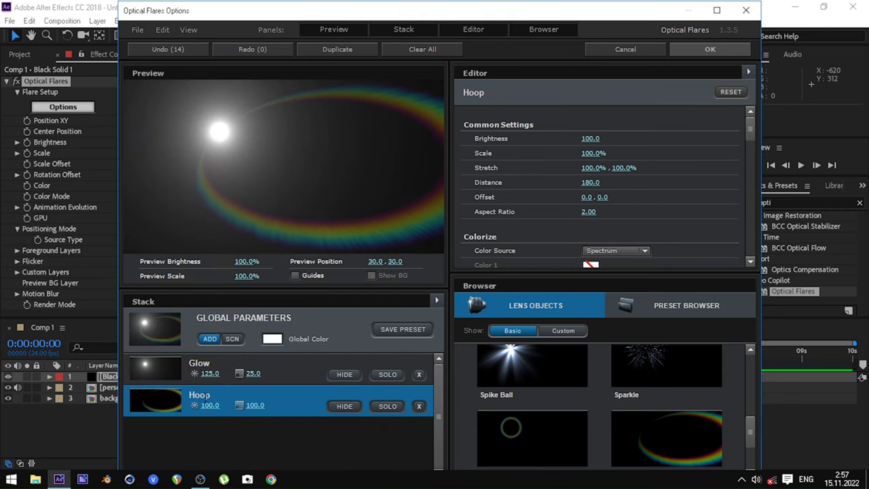
left_click(343, 406)
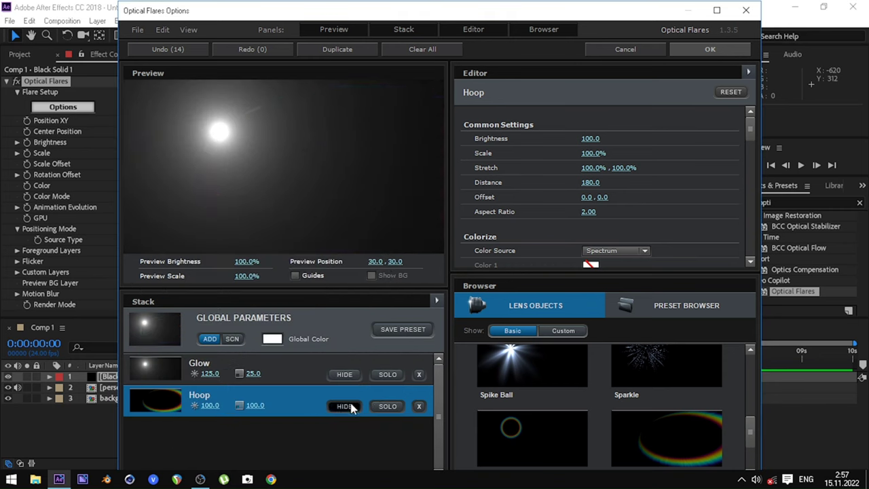
left_click(344, 406)
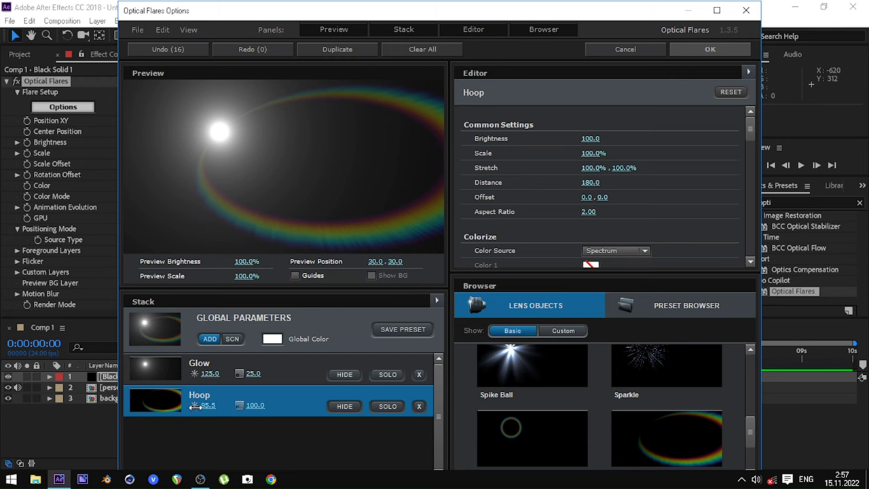
left_click_drag(195, 405, 166, 411)
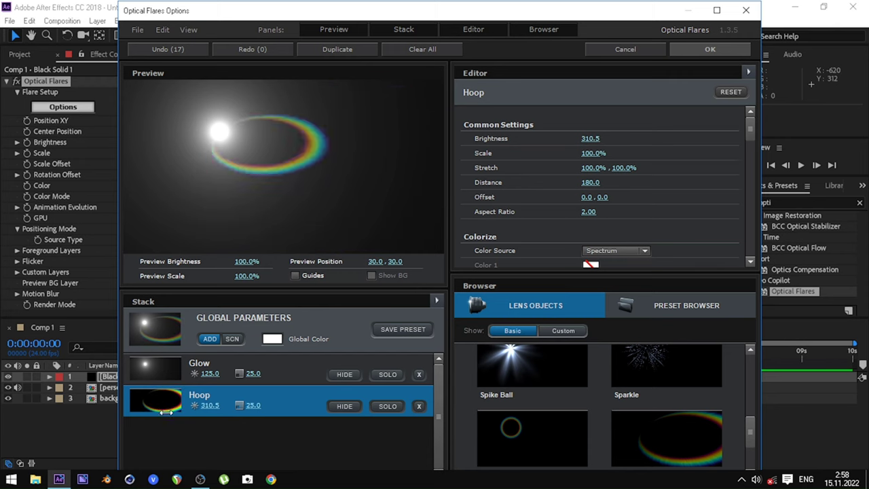
left_click_drag(246, 405, 224, 408)
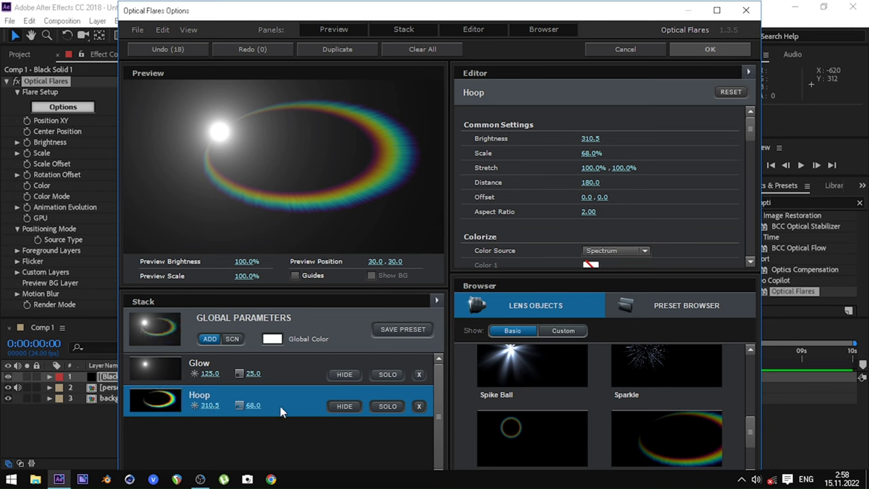
- Remove the Hoop, add a Multi Iris, and add then delete a Lens Orbs element
left_click(418, 406)
scroll(600, 398, "up", 5)
scroll(599, 398, "up", 3)
left_click(668, 377)
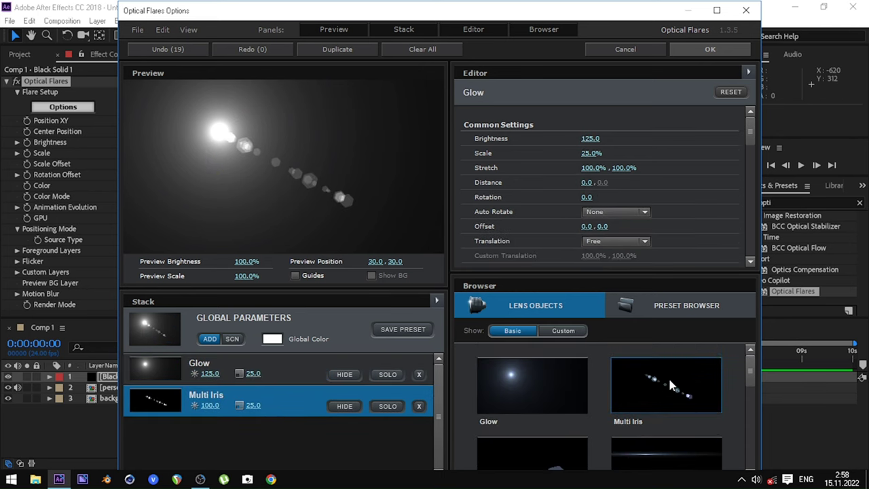
scroll(670, 421, "down", 3)
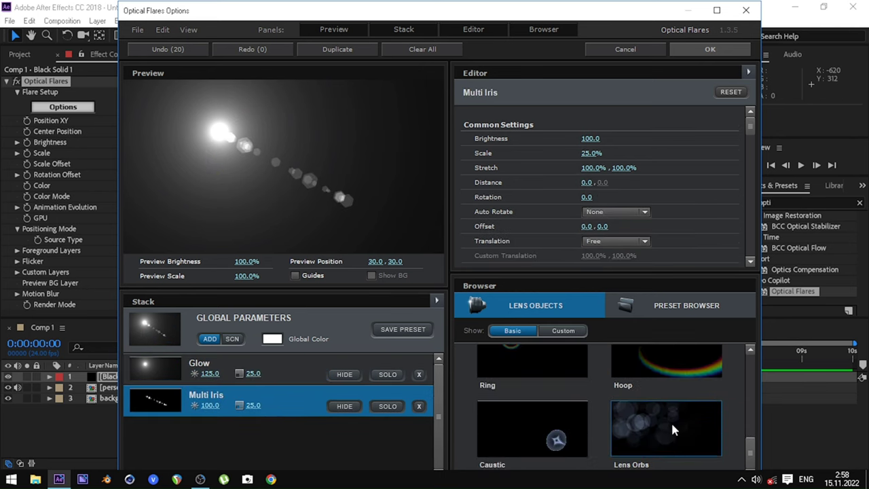
scroll(671, 425, "down", 5)
scroll(670, 425, "down", 2)
left_click(671, 435)
key("Delete")
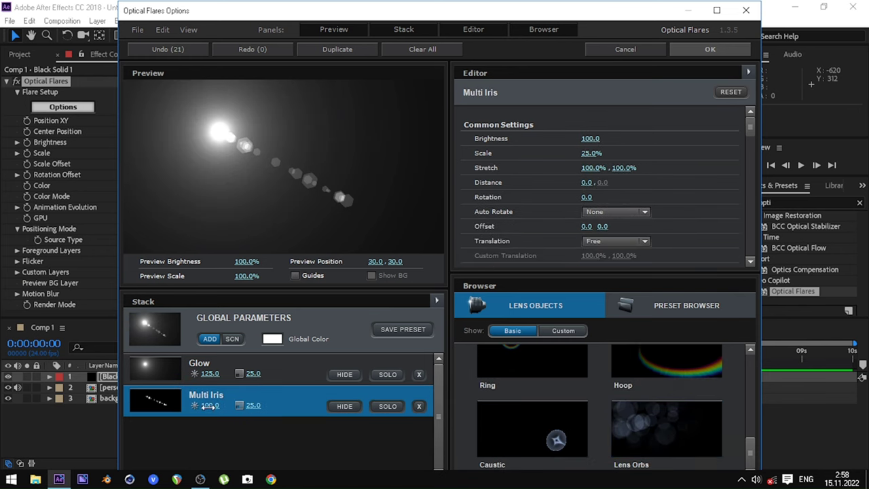
- Dim the Multi Iris brightness to 58, then add a Streak element and remove it
mouse_move(210, 405)
left_mouse_down()
mouse_move(376, 418)
mouse_move(82, 442)
left_mouse_up()
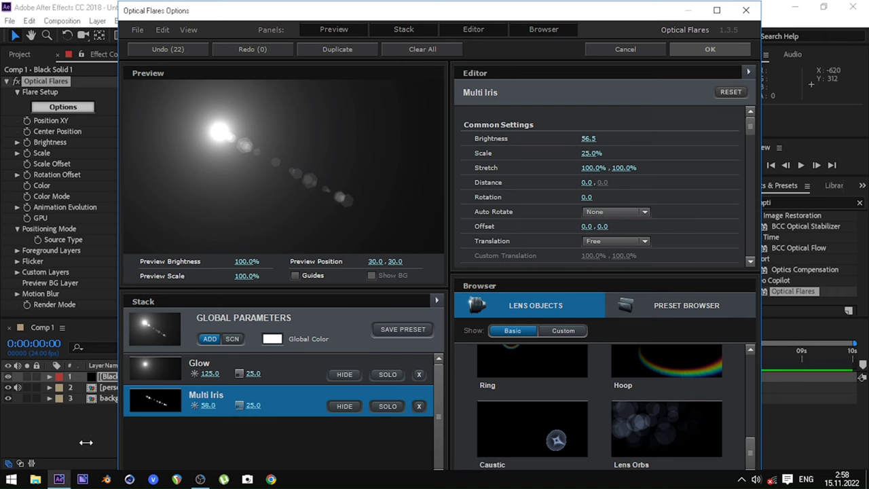
scroll(600, 365, "up", 5)
left_click(671, 443)
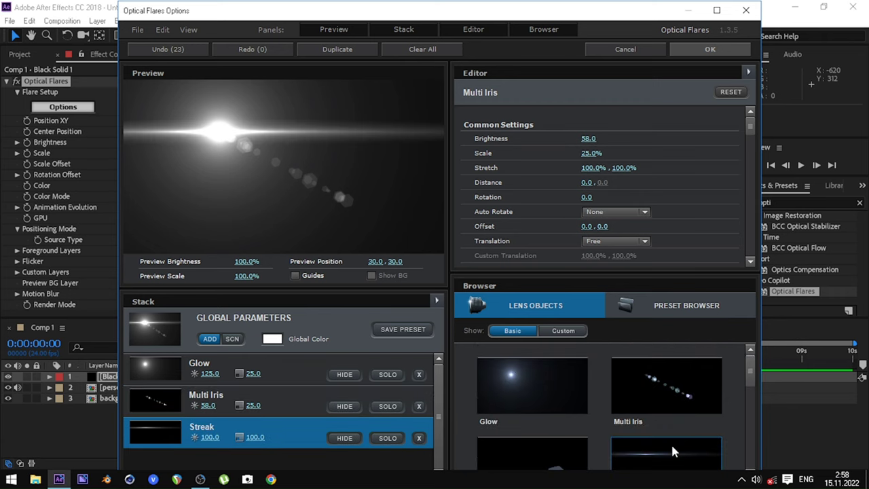
left_click(419, 437)
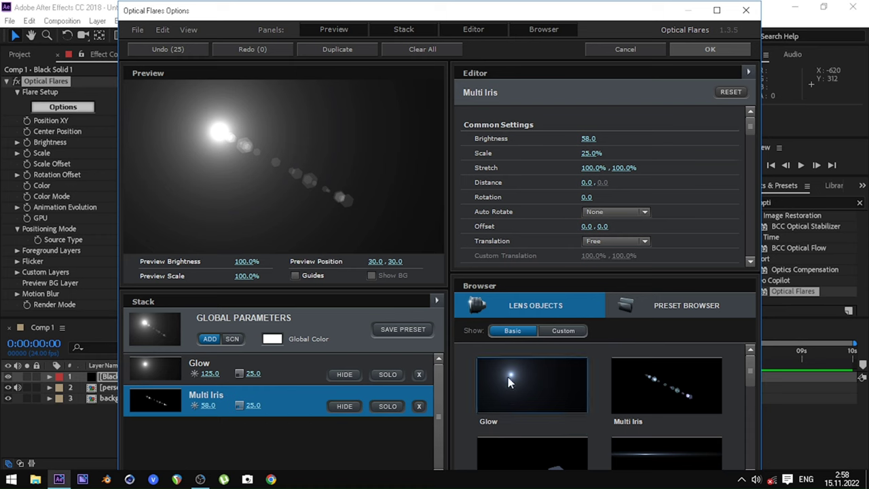
scroll(597, 402, "down", 3)
scroll(656, 374, "down", 2)
- Add a Hoop with brightness 88.5, scale 106.5%, stretch 113.5%, distance 154, aspect 3.50
left_click(656, 375)
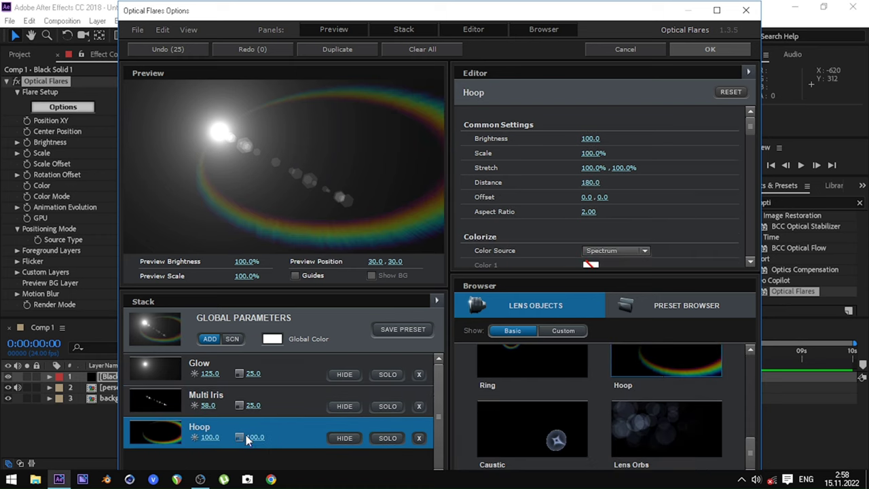
double_click(206, 394)
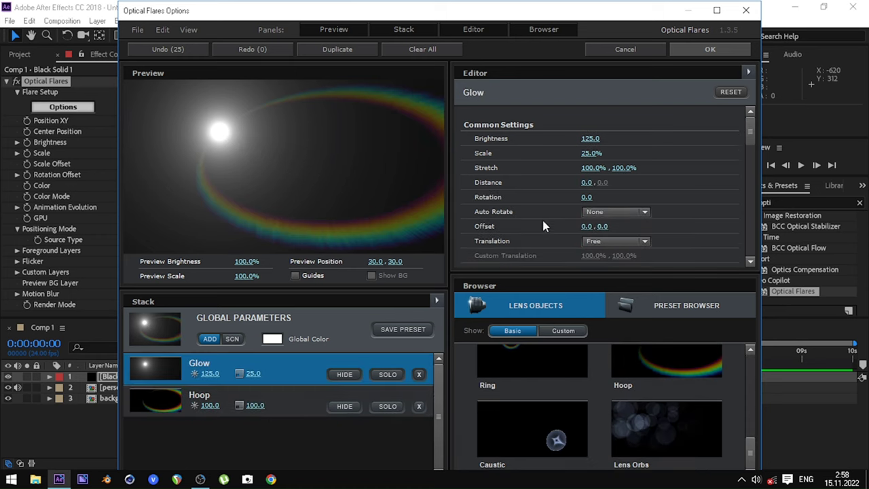
left_click_drag(590, 138, 461, 175)
left_click_drag(585, 153, 654, 169)
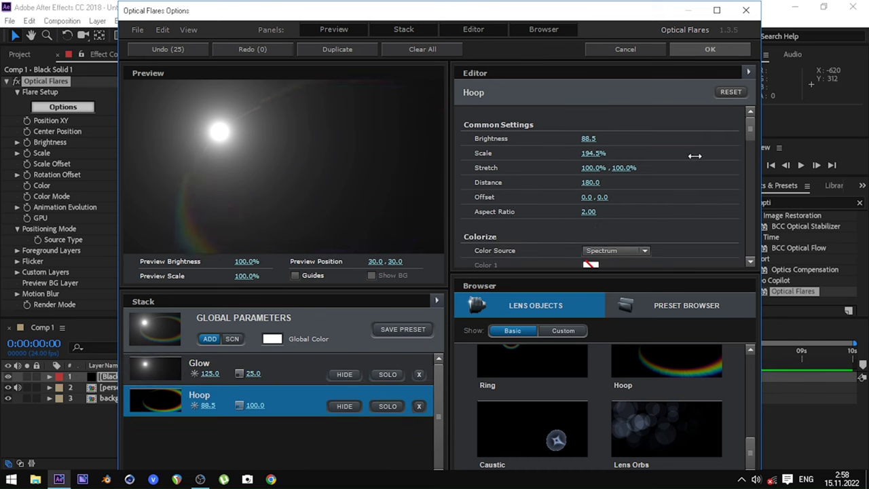
mouse_move(593, 168)
left_mouse_down()
mouse_move(604, 168)
mouse_move(545, 187)
mouse_move(558, 188)
mouse_move(568, 215)
mouse_move(593, 200)
left_mouse_up()
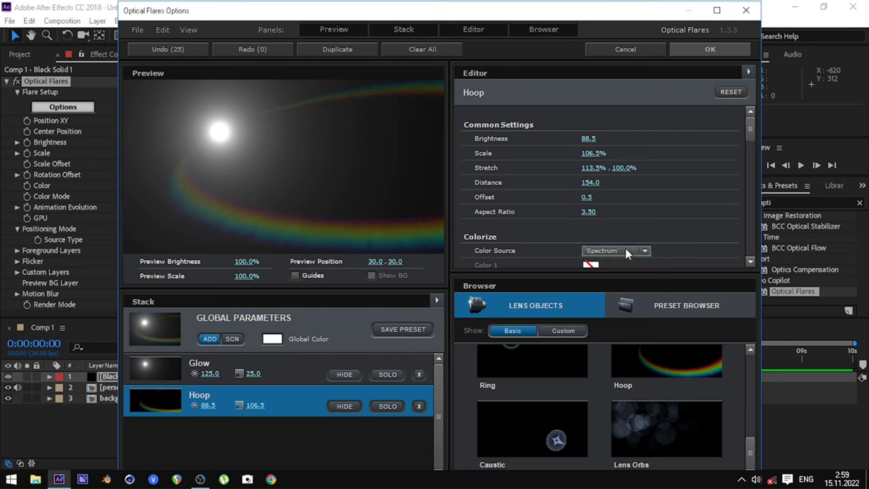
- Compare the hoop's colour sources, including Gradient and Spectrum, and settle on Custom
left_click(644, 253)
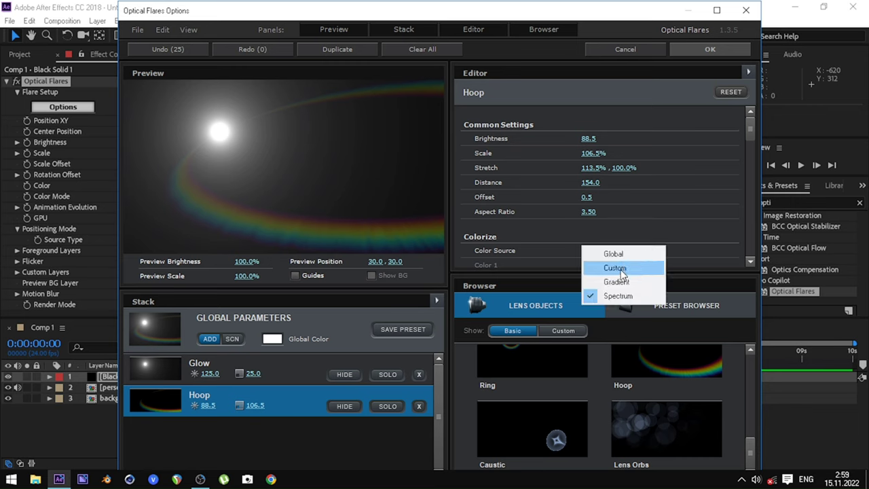
left_click(621, 269)
left_click(645, 253)
left_click(623, 268)
left_click(646, 252)
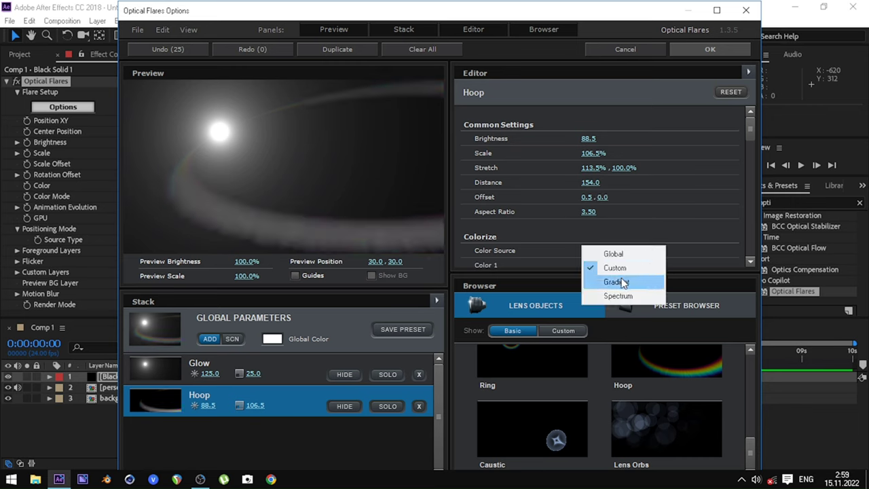
left_click(624, 282)
left_click(643, 251)
left_click(618, 296)
left_click(614, 250)
left_click(621, 248)
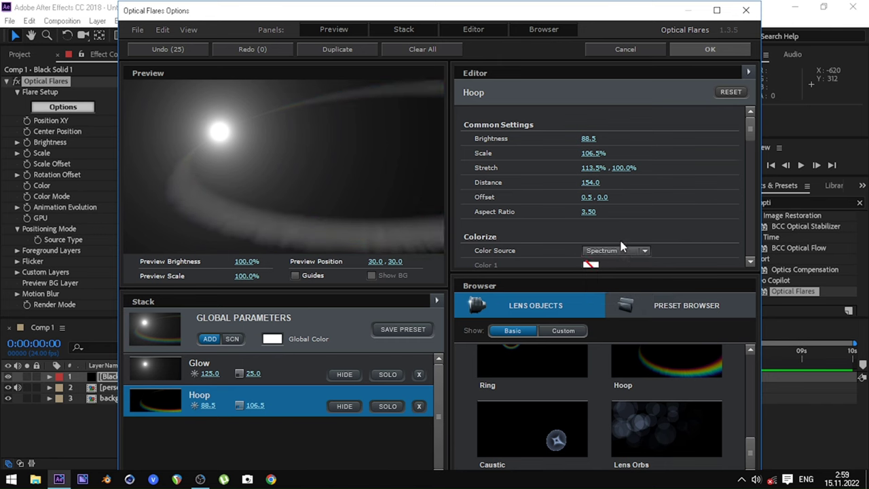
left_click(618, 256)
- Set the hoop's custom colour to pale pink FFEBEB
scroll(596, 202, "down", 3)
left_click(589, 191)
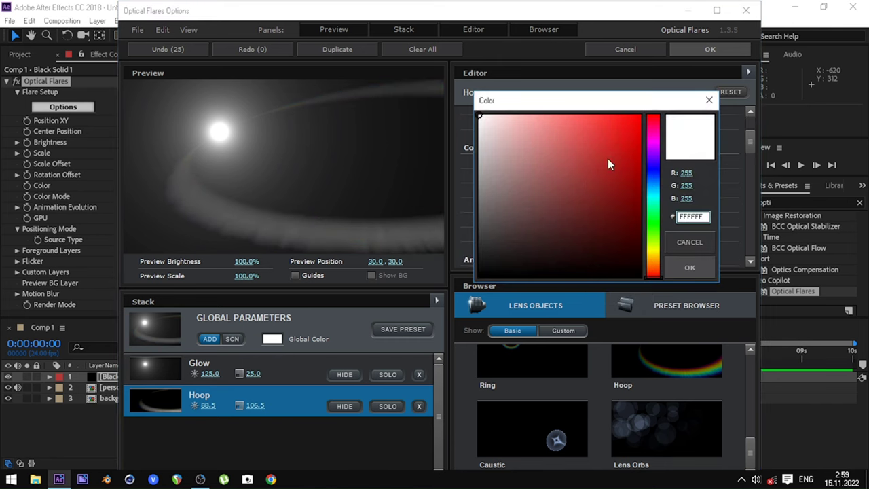
left_click(624, 129)
left_click(496, 117)
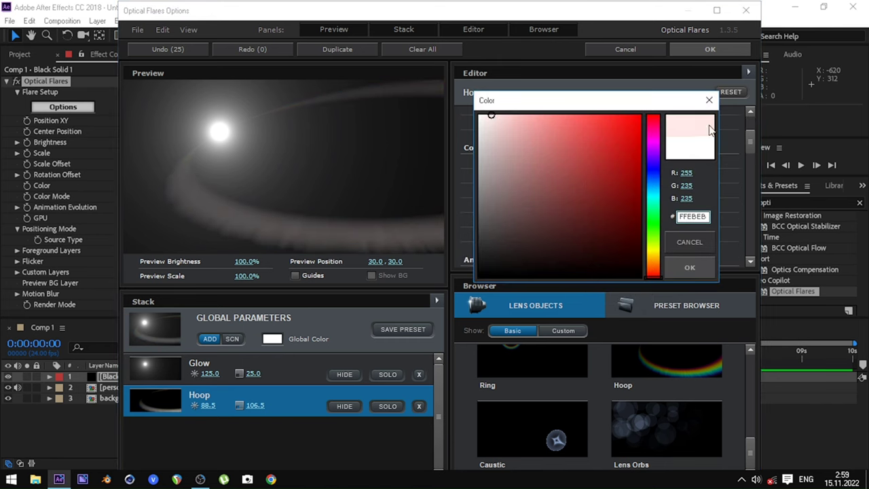
key("Return")
- Set the hoop's animation Amount to 100, Complexity to 287 and Length to 157.5%
scroll(622, 222, "down", 6)
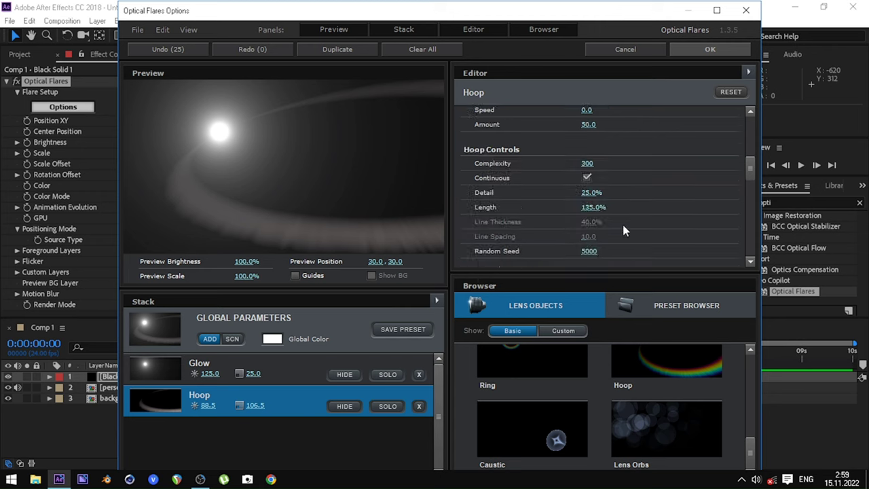
scroll(607, 226, "up", 6)
scroll(591, 242, "down", 3)
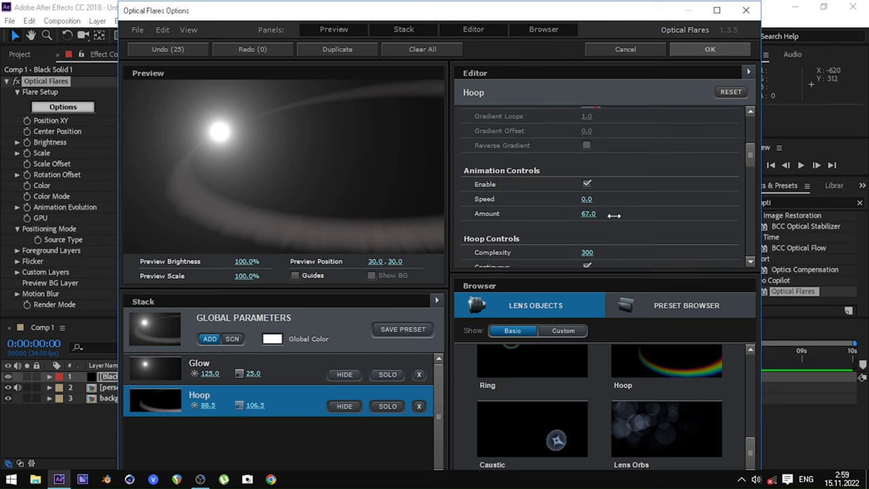
left_click_drag(267, 256, 864, 228)
scroll(552, 221, "down", 3)
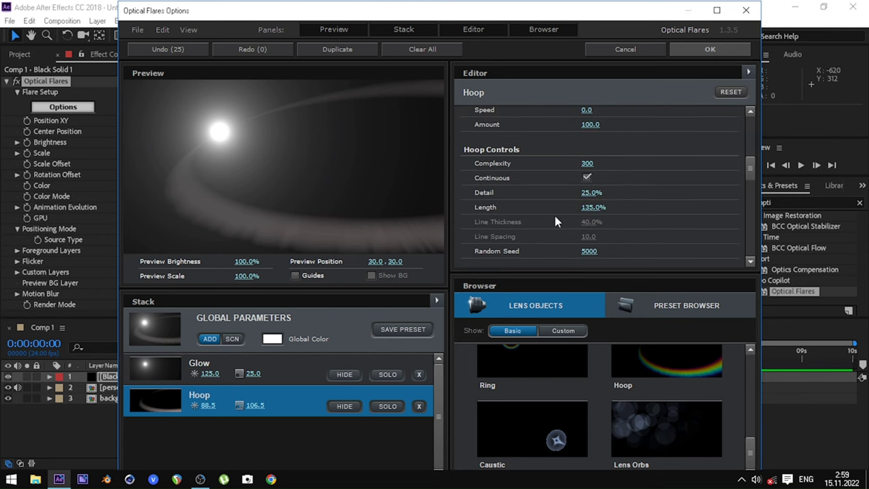
left_click_drag(588, 163, 687, 163)
left_click_drag(672, 206, 628, 219)
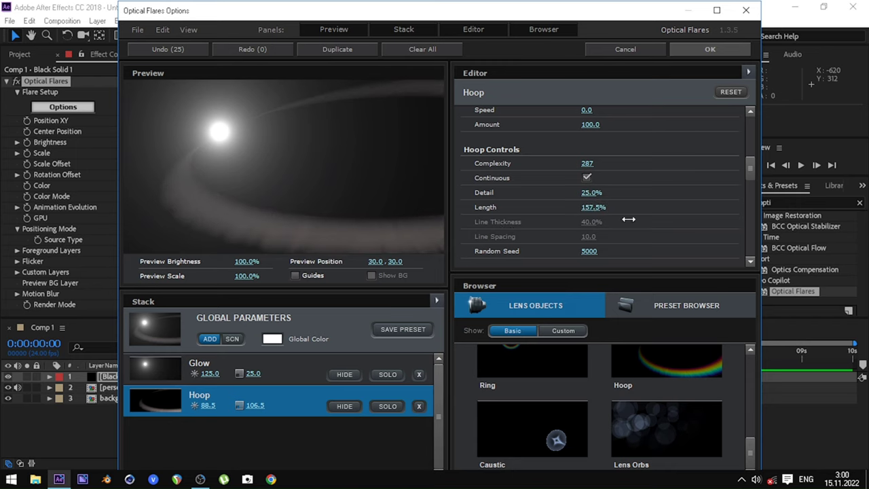
- Apply the flare to the comp and keep its layer above the character
left_click(710, 49)
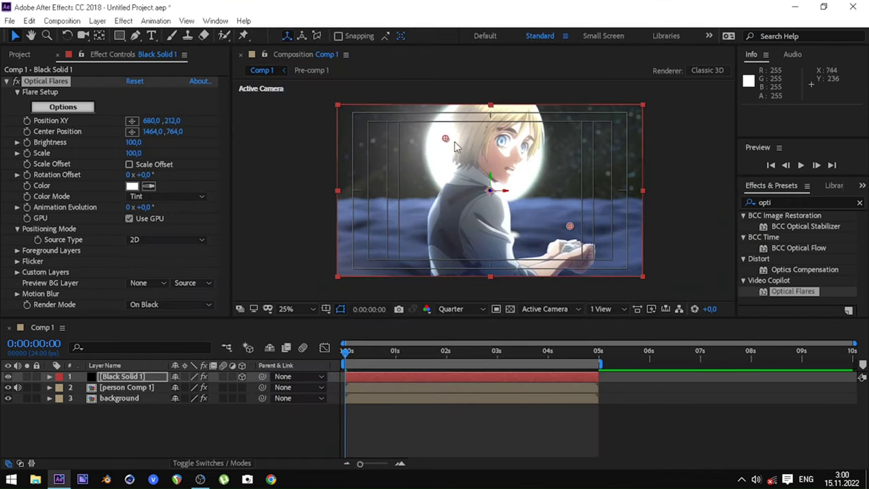
left_click_drag(159, 382, 151, 398)
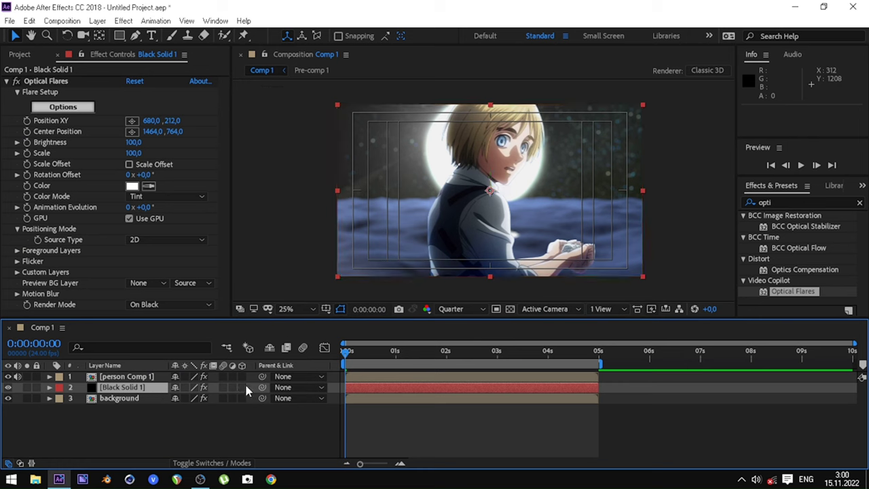
left_click_drag(112, 387, 120, 377)
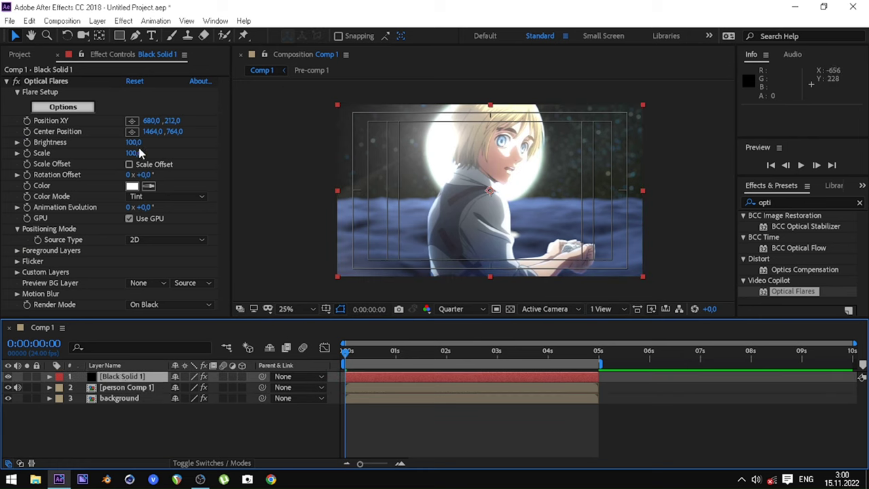
- Set the flare's Brightness to 60 and Scale to 100
left_click_drag(134, 143, 129, 145)
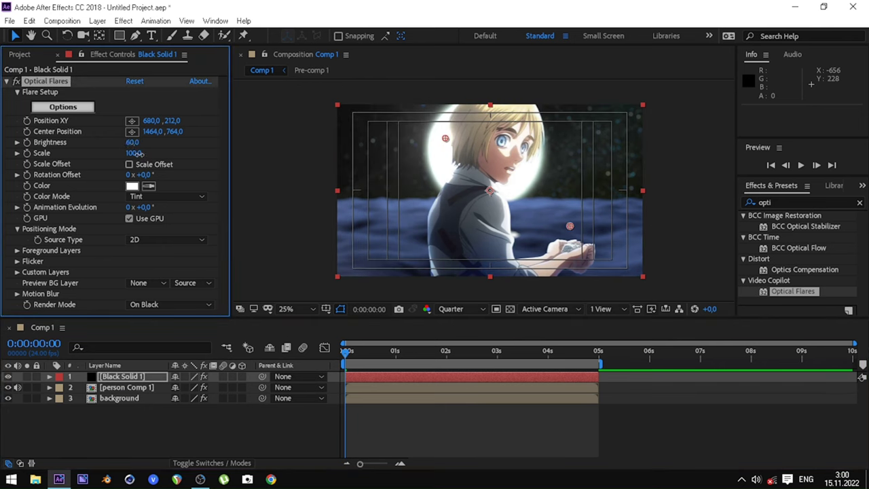
left_click_drag(132, 153, 141, 158)
left_click(134, 153)
type("100")
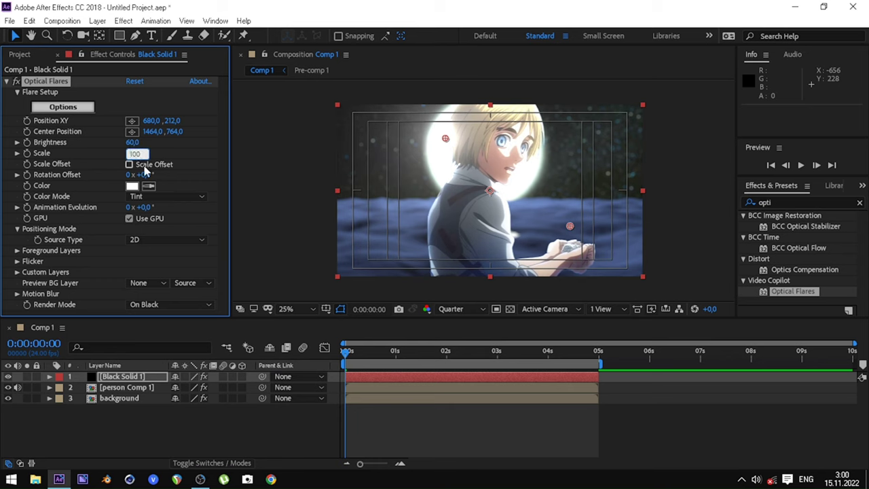
key("Return")
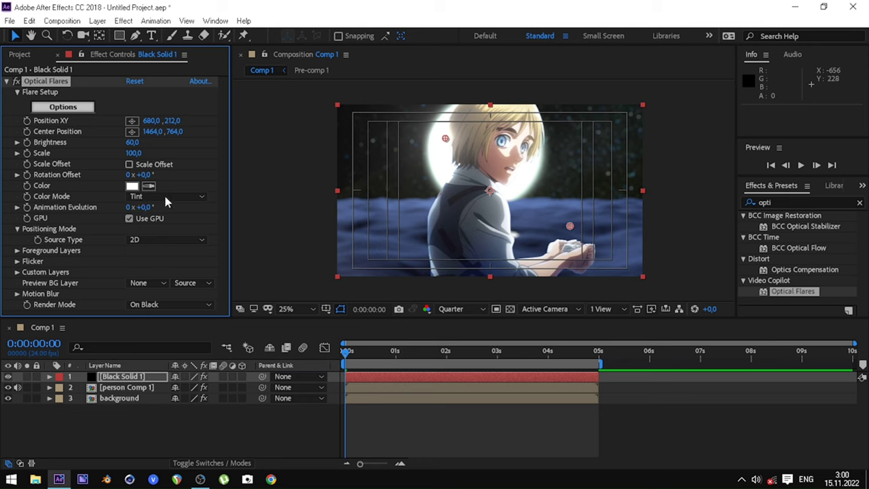
- Place the flare's Center Position on the character at about 880,512
left_click(131, 131)
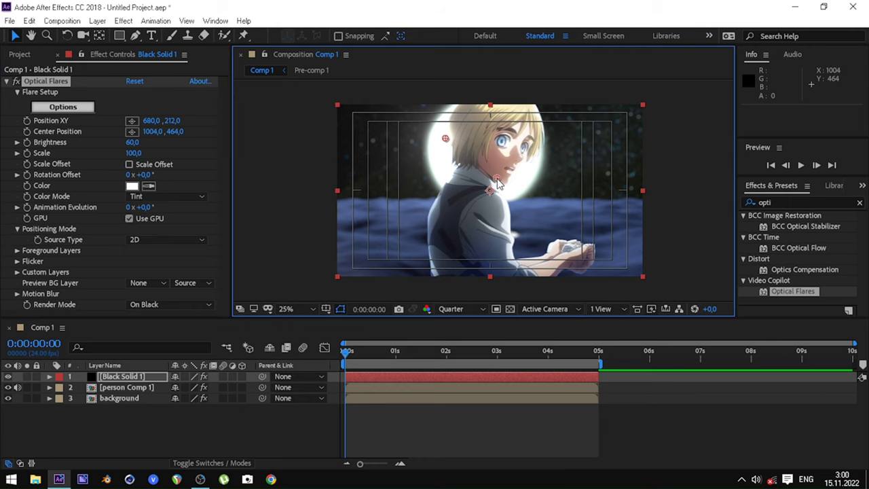
left_click(478, 189)
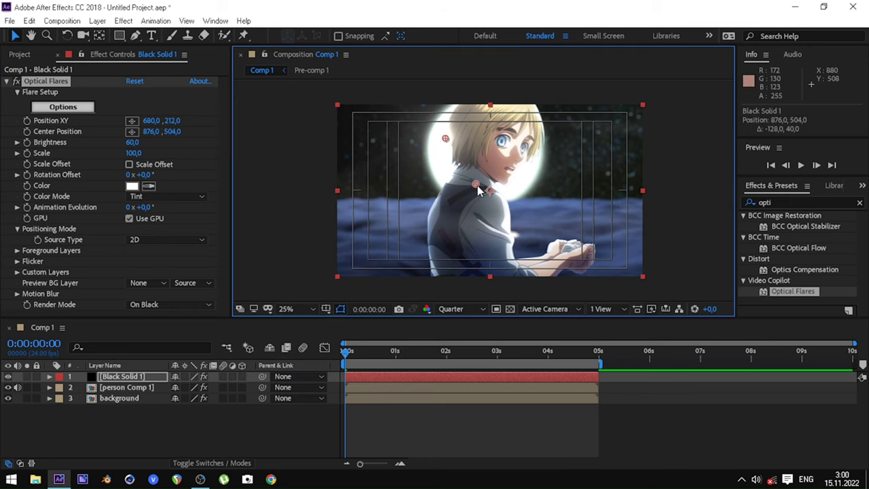
left_click_drag(477, 188, 479, 193)
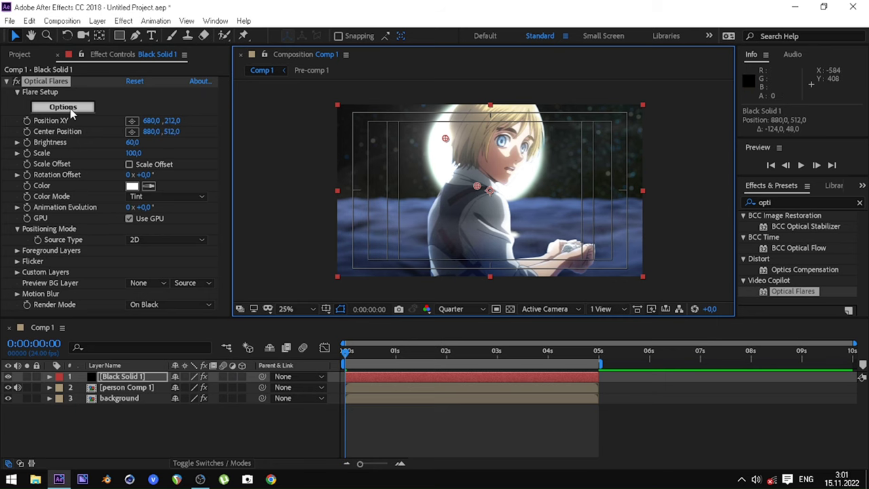
- Move the Hoop above the Glow, brighten it to 118, and apply the flare
left_click(63, 107)
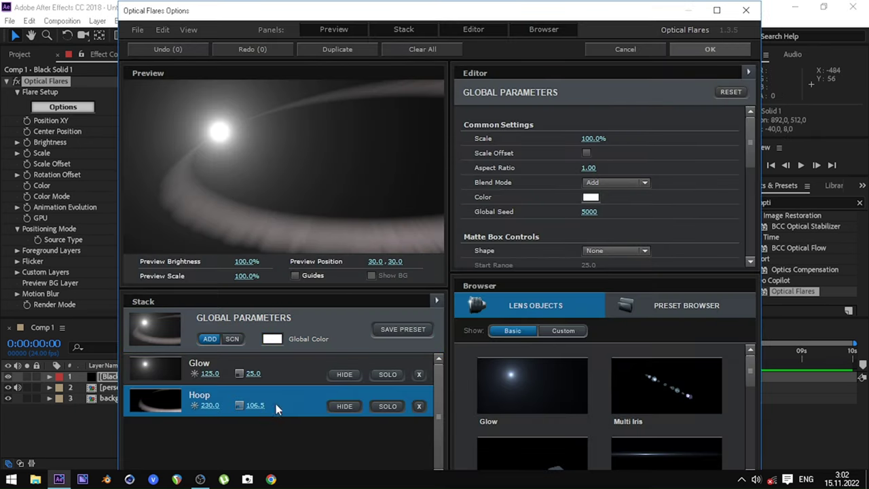
left_click_drag(276, 406, 275, 372)
left_click_drag(528, 146, 502, 145)
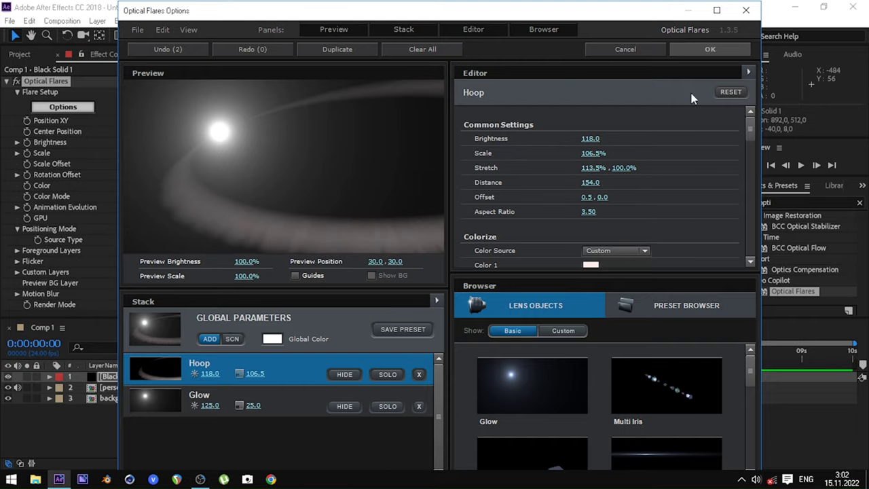
left_click(710, 48)
- Add a Lens Orbs element to the flare and apply it
left_click(68, 108)
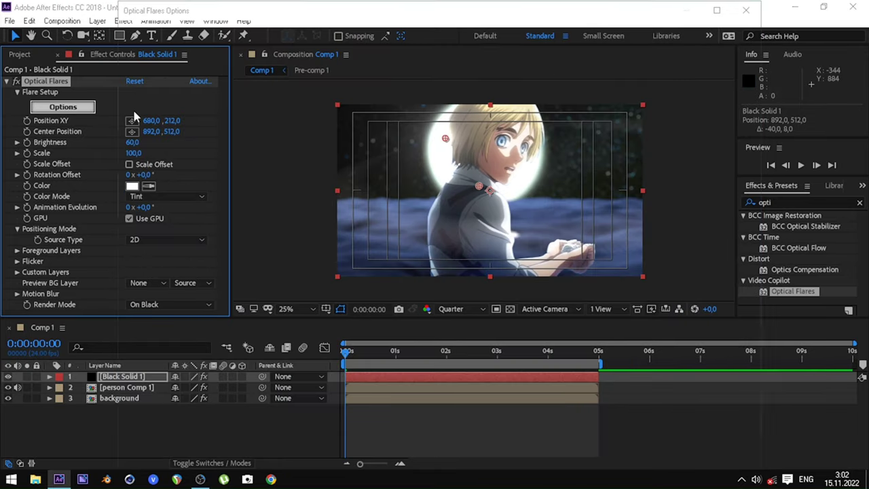
scroll(668, 434, "down", 3)
scroll(670, 436, "up", 1)
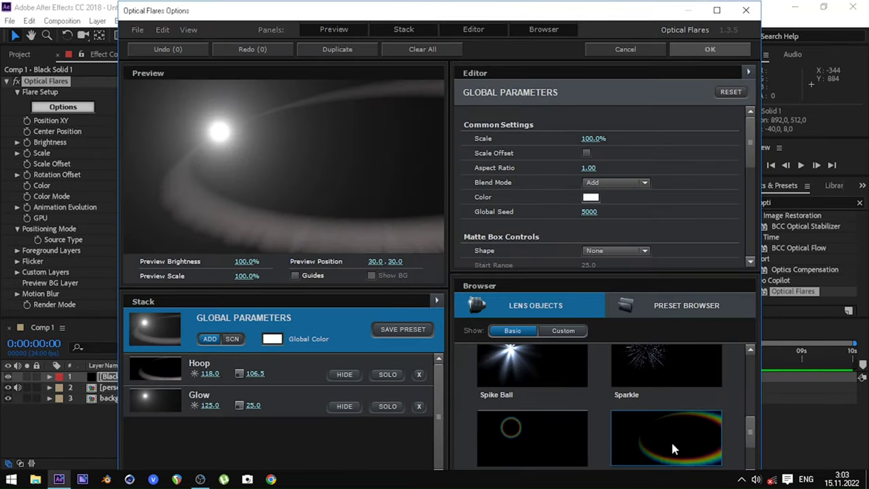
scroll(658, 443, "down", 2)
left_click(623, 430)
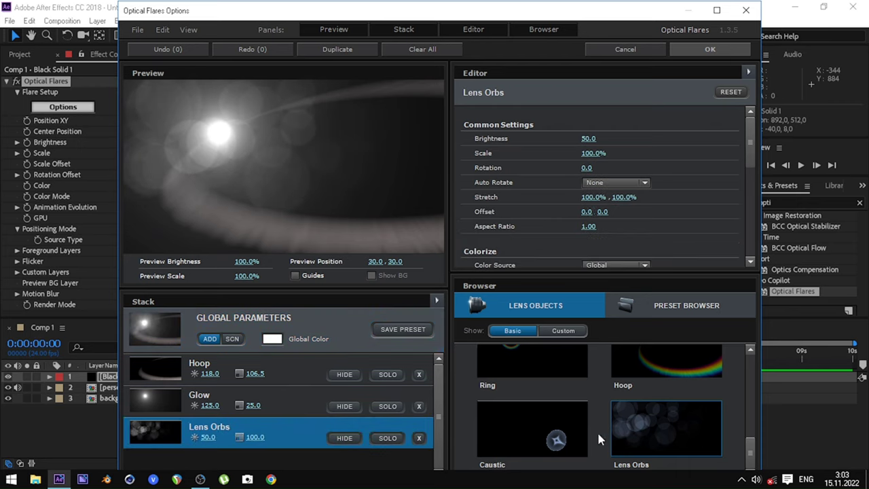
left_click(684, 50)
- Set Lens Orbs to brightness 32.5, scale 38.5%, rotation 35 and stretch 96%, then apply
left_click(75, 107)
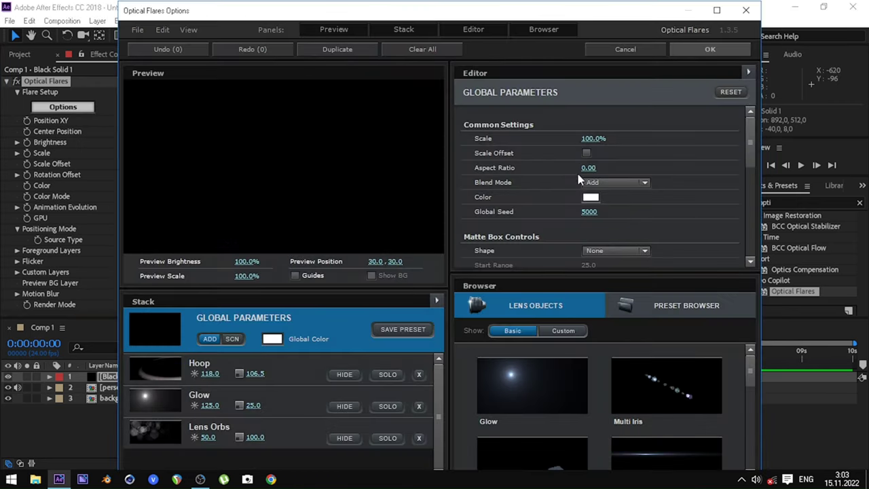
left_click(204, 435)
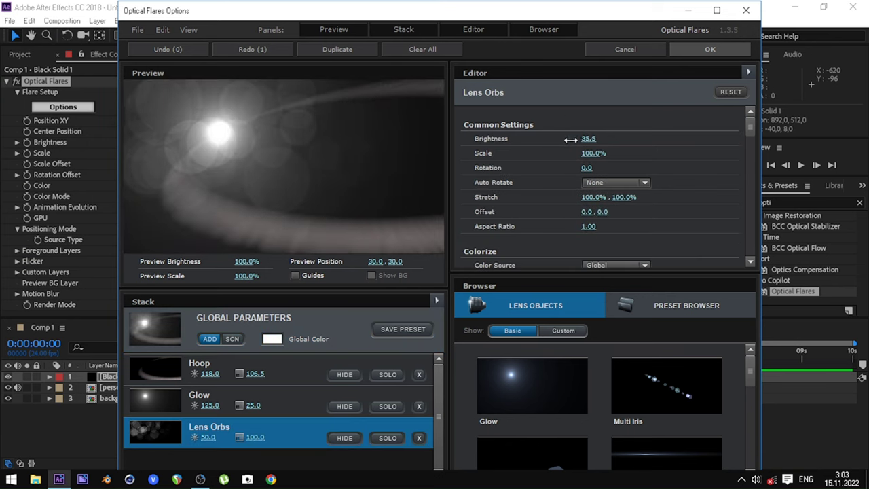
mouse_move(570, 140)
left_mouse_down()
mouse_move(514, 167)
mouse_move(522, 165)
left_mouse_up()
left_click_drag(731, 168, 592, 205)
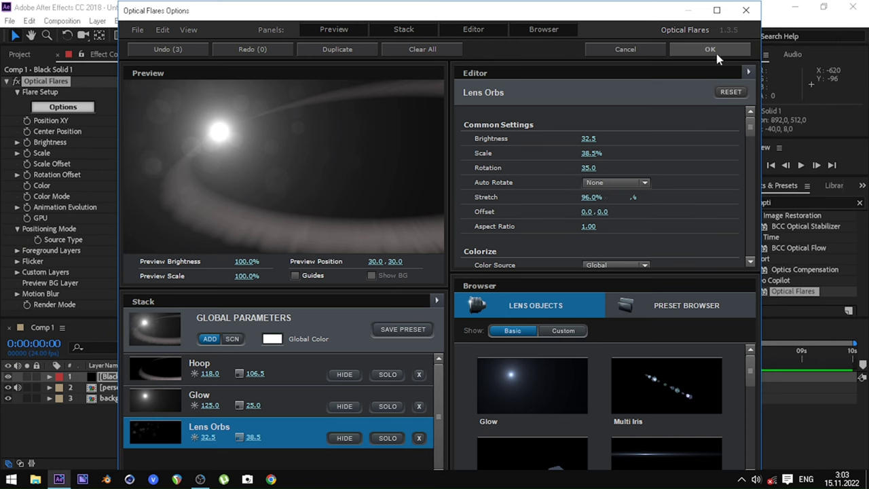
left_click(714, 53)
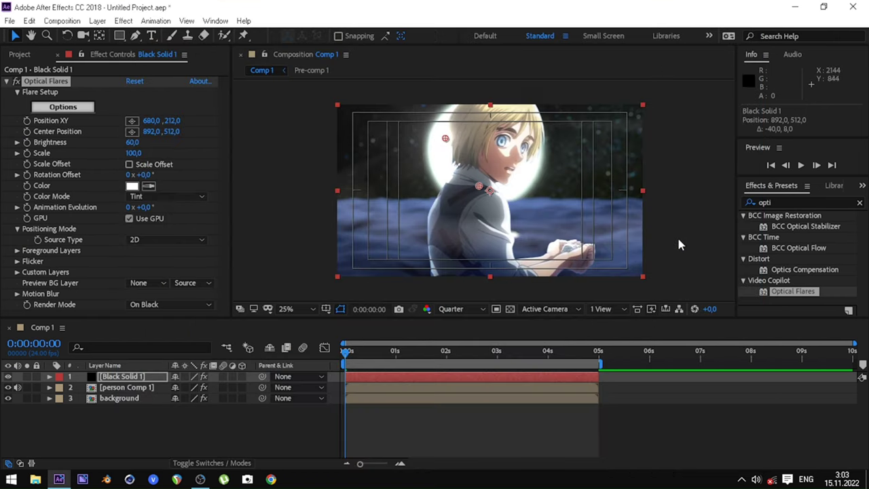
- Add a new Adjustment Layer to Comp 1
left_click(859, 202)
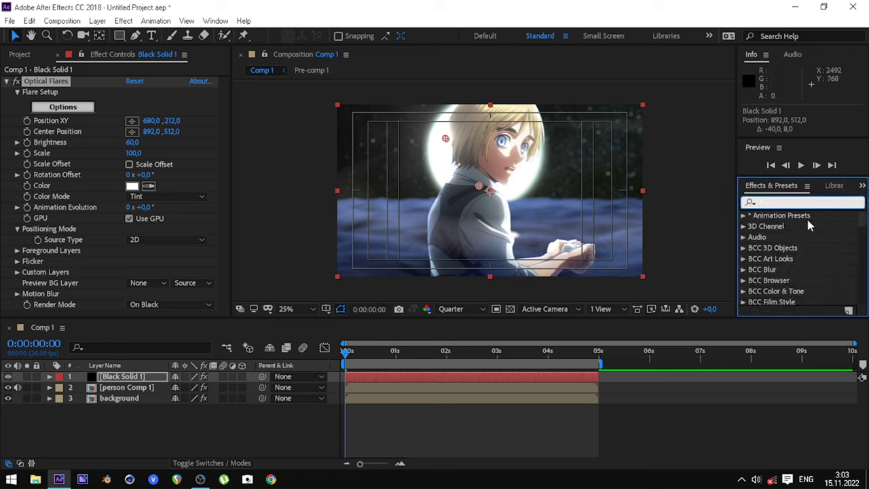
right_click(289, 425)
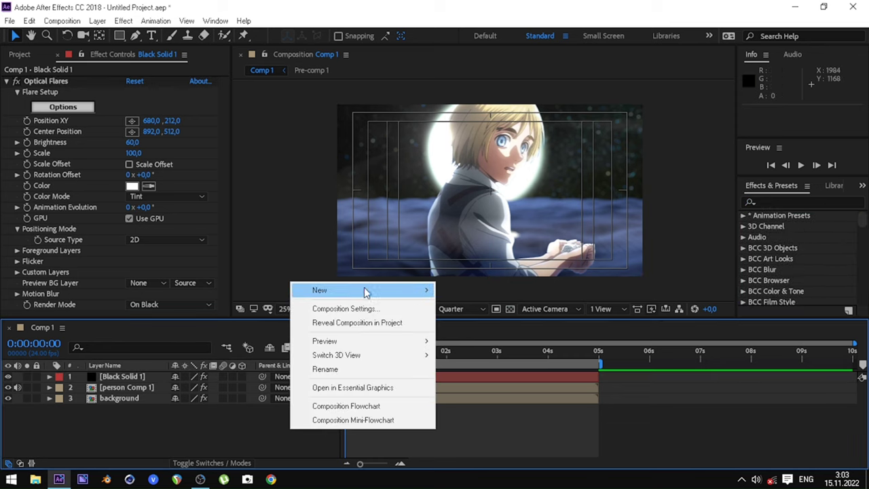
mouse_move(364, 291)
left_click(480, 392)
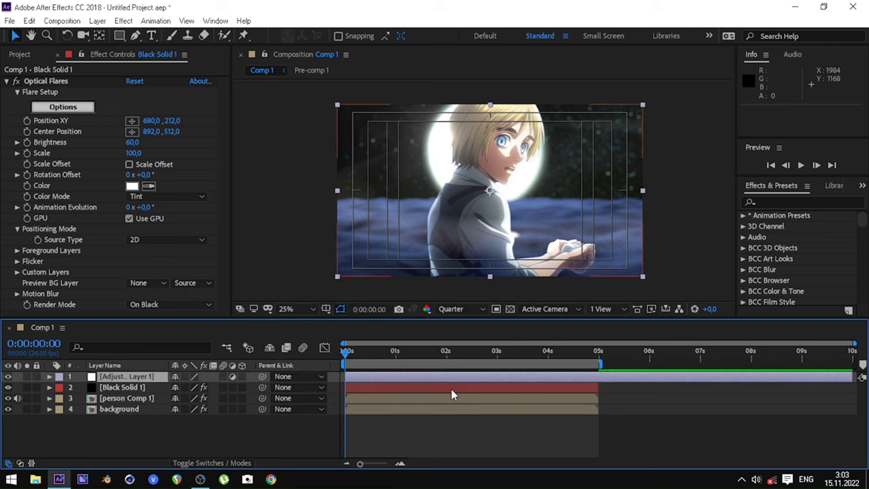
- Trim the adjustment layer to end at 0:00:04:22 and return to the start
left_click(594, 352)
left_click(595, 353)
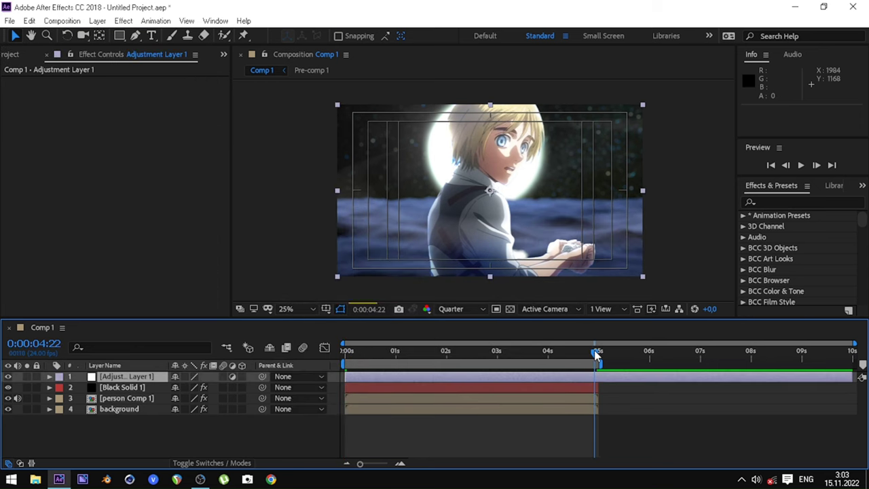
left_click(400, 464)
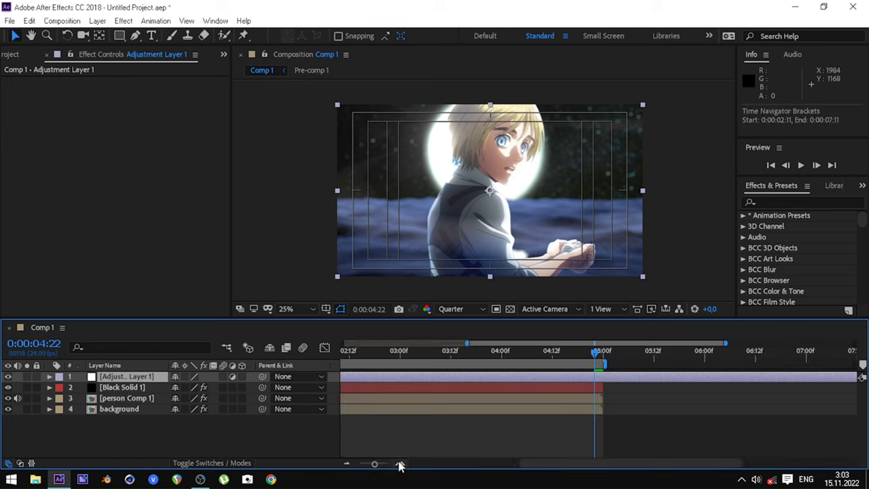
key("alt+bracketright")
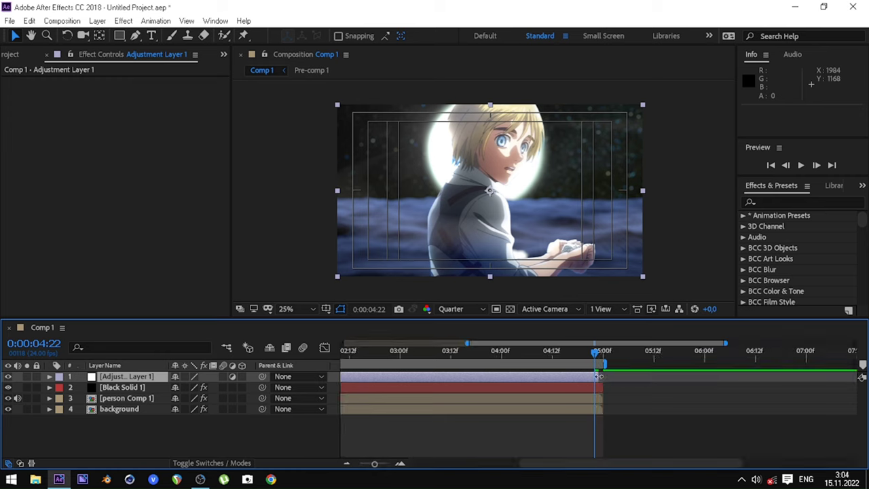
left_click(346, 465)
key("Home")
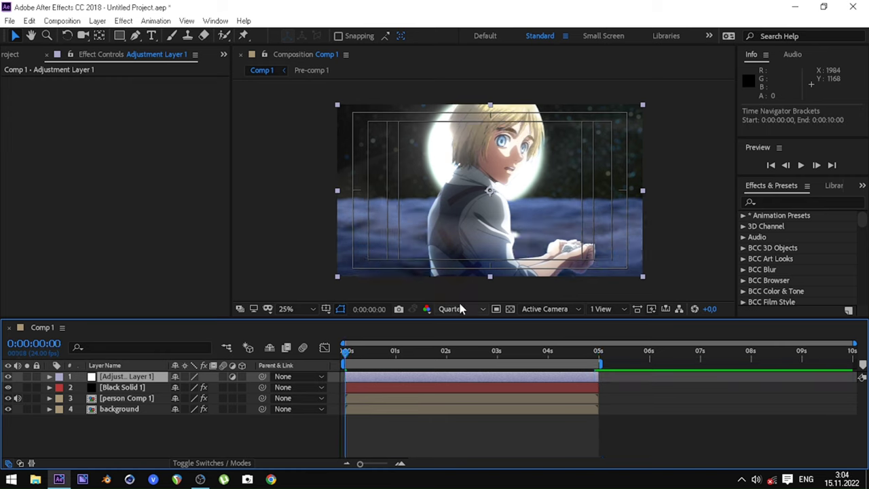
- Set the viewer preview resolution to Full and show the first five seconds in the timeline
left_click(451, 309)
left_click(458, 339)
left_click(399, 465)
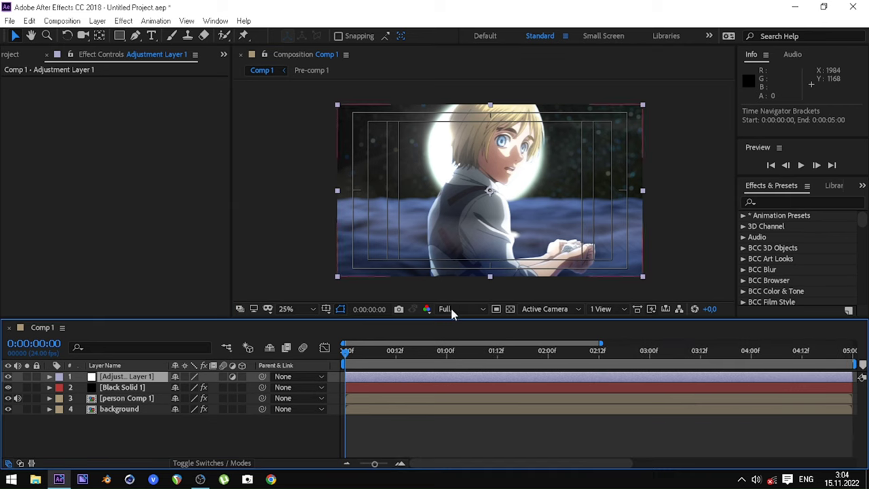
left_click(470, 305)
left_click(400, 332)
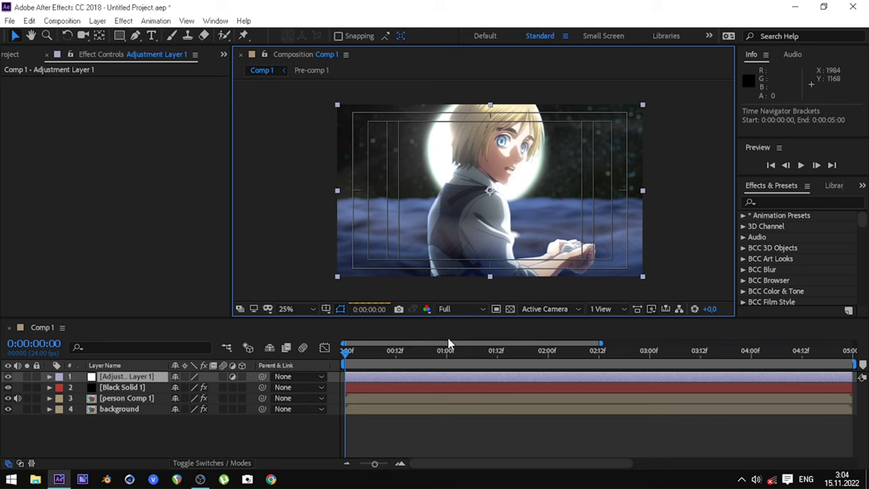
- Search 'looks', drop RG Magic Bullet Looks onto Adjustment Layer 1, and open its editor
left_click(779, 203)
type("amb")
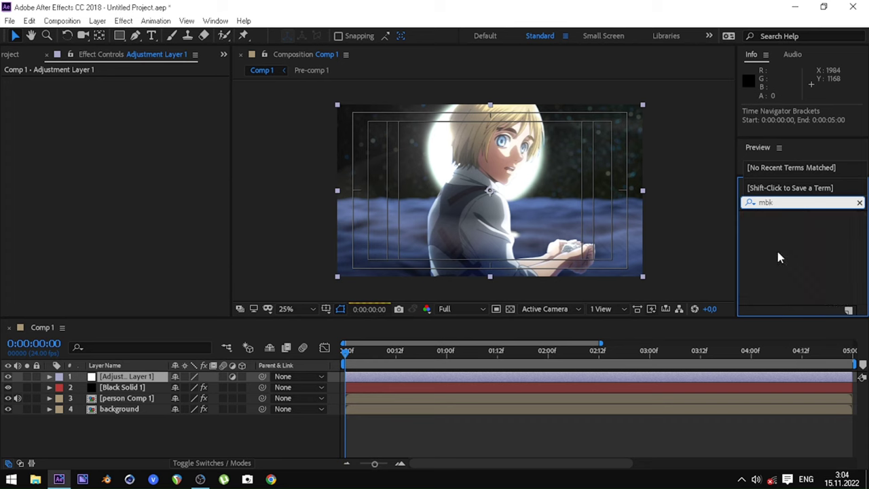
key("BackSpace")
key("BackSpace")
key("BackSpace")
type("loo")
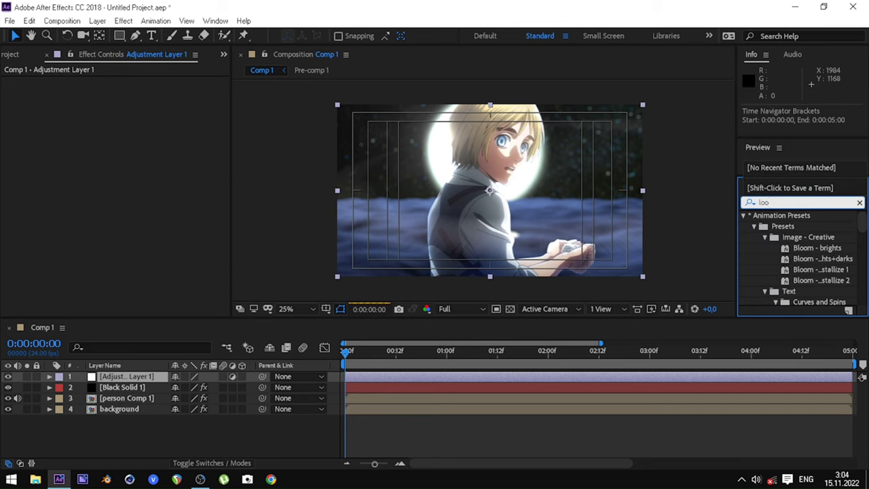
type("ks")
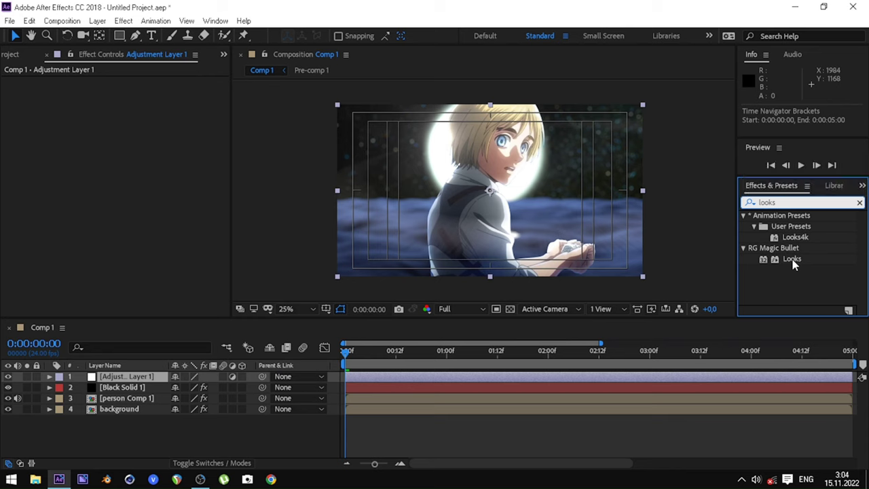
left_click(793, 261)
left_click_drag(722, 279, 404, 379)
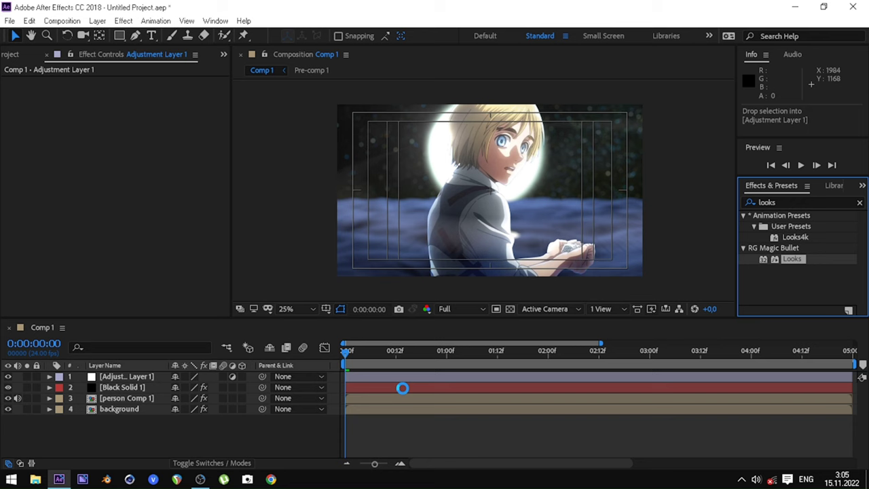
left_click_drag(403, 389, 402, 379)
left_click(55, 117)
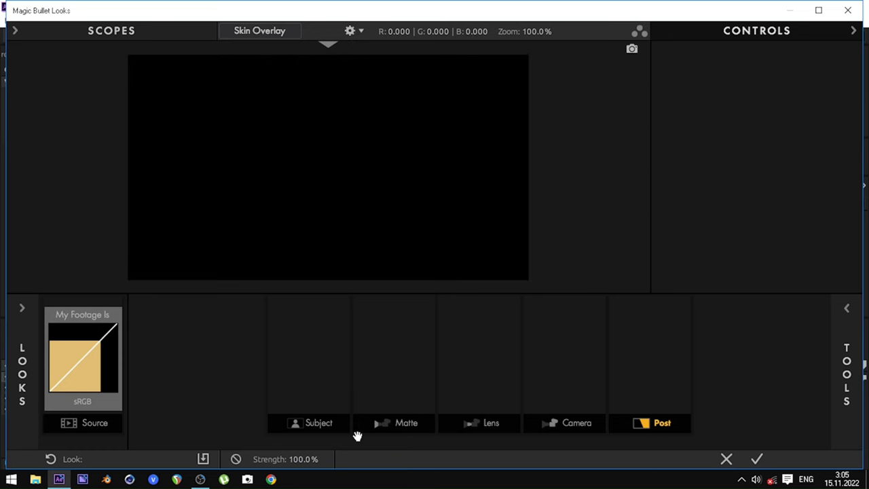
- Preview the First Avenue, Rubber Seoul and Cat Eye looks
mouse_move(19, 319)
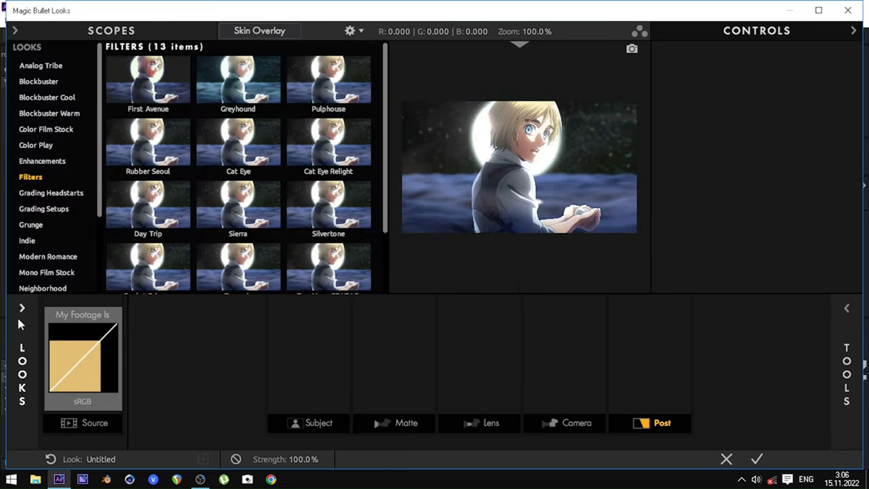
left_click(152, 94)
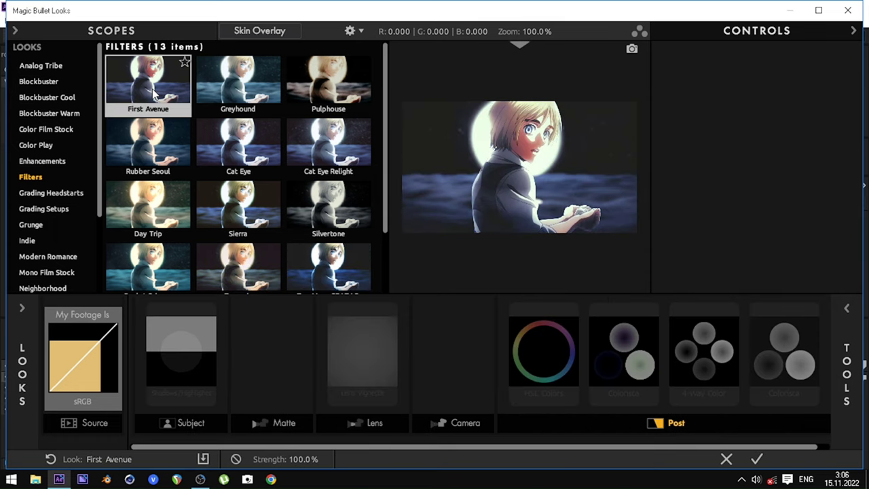
left_click(139, 145)
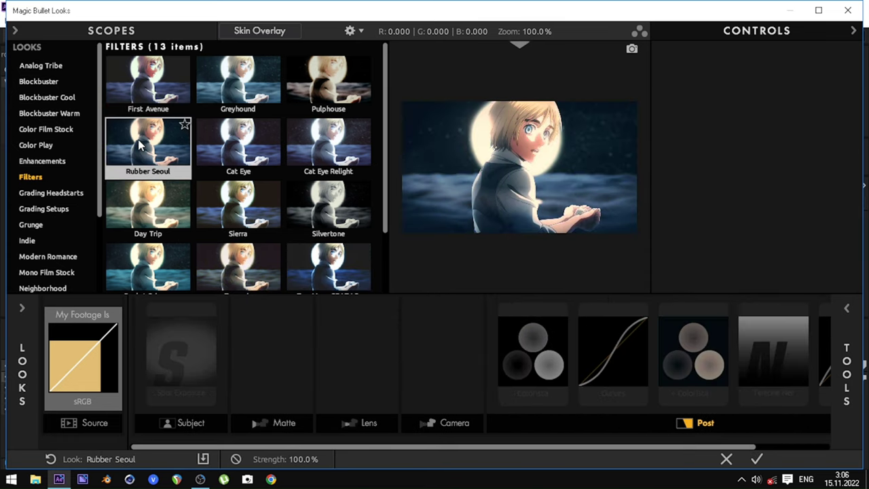
left_click(230, 142)
left_click(142, 97)
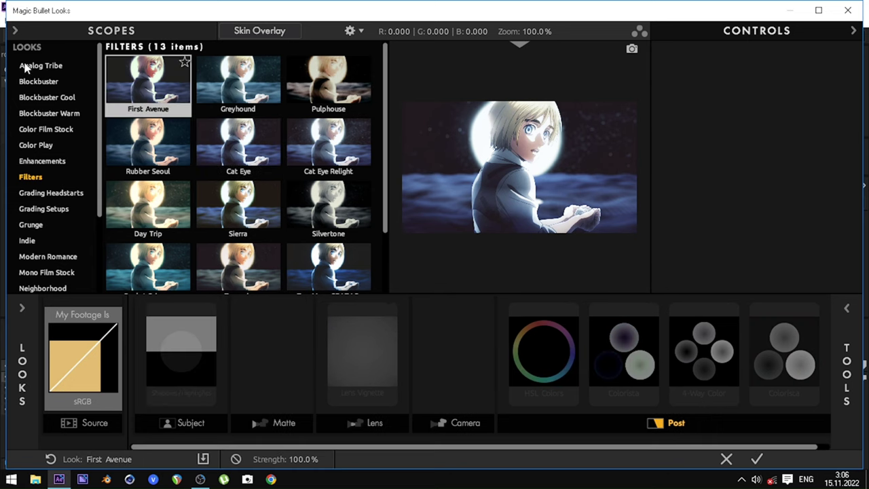
- Browse Analog Tribe, Blockbuster, Color Film Stock, Color Play and Enhancements looks, trying Fungus Farm and Palefellow
left_click(48, 66)
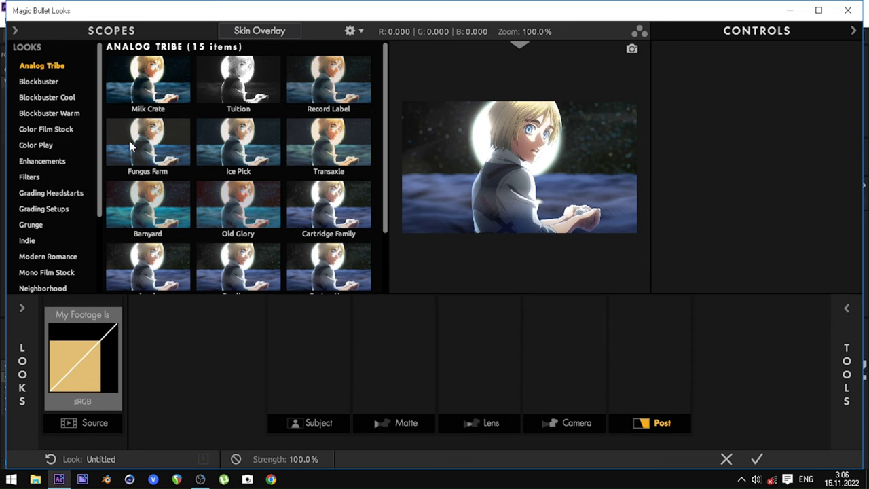
left_click(152, 141)
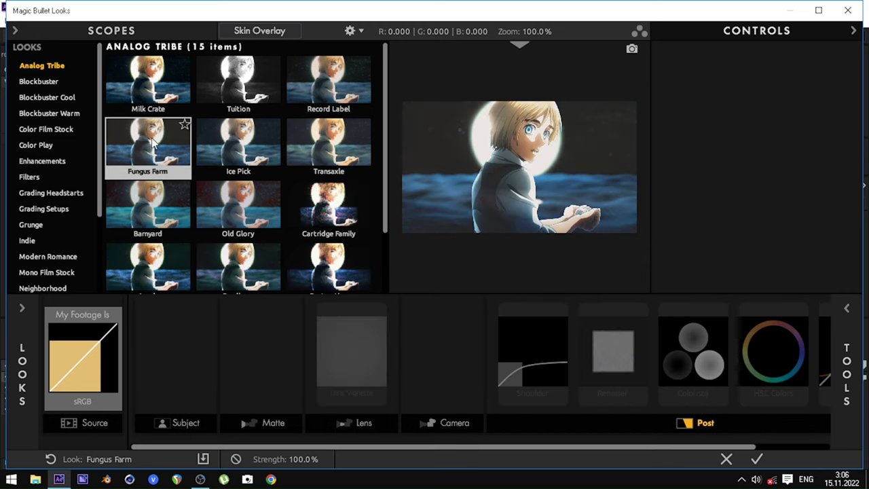
left_click(35, 82)
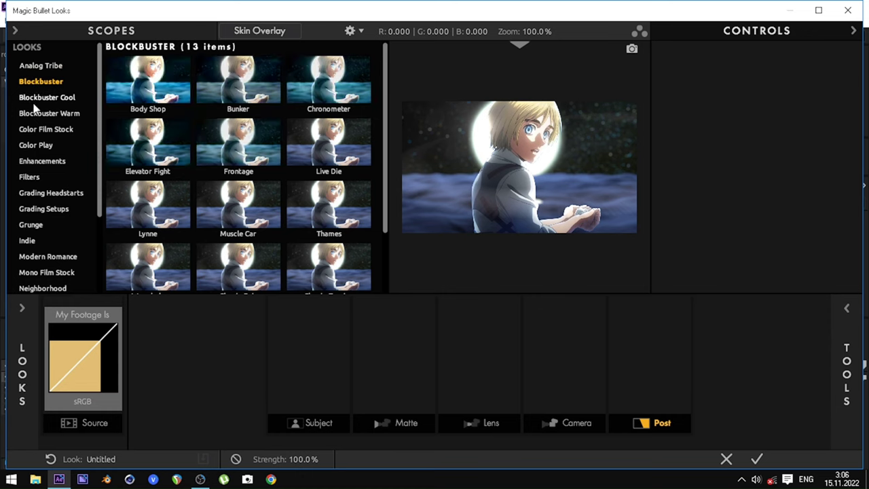
left_click(38, 98)
left_click(34, 129)
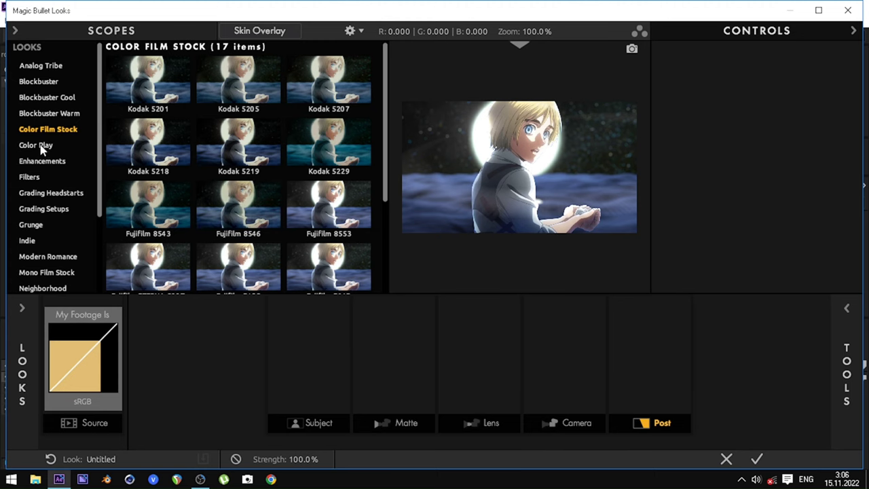
left_click(20, 147)
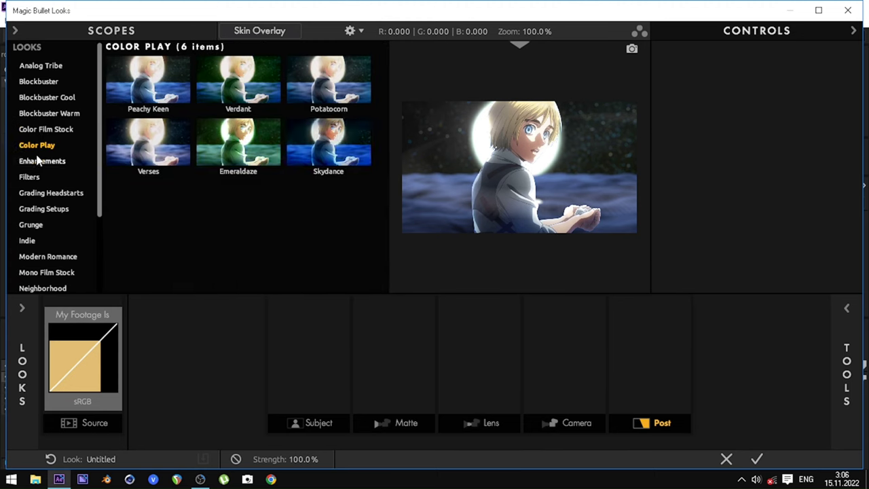
left_click(40, 162)
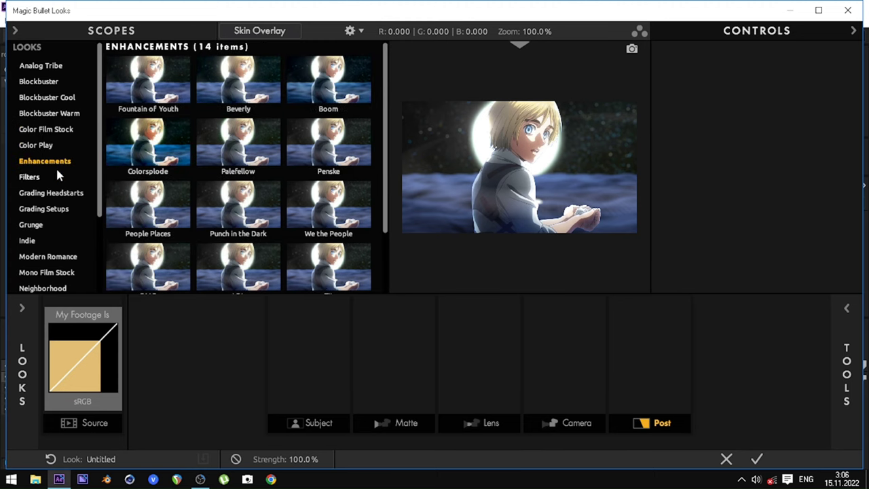
left_click(238, 155)
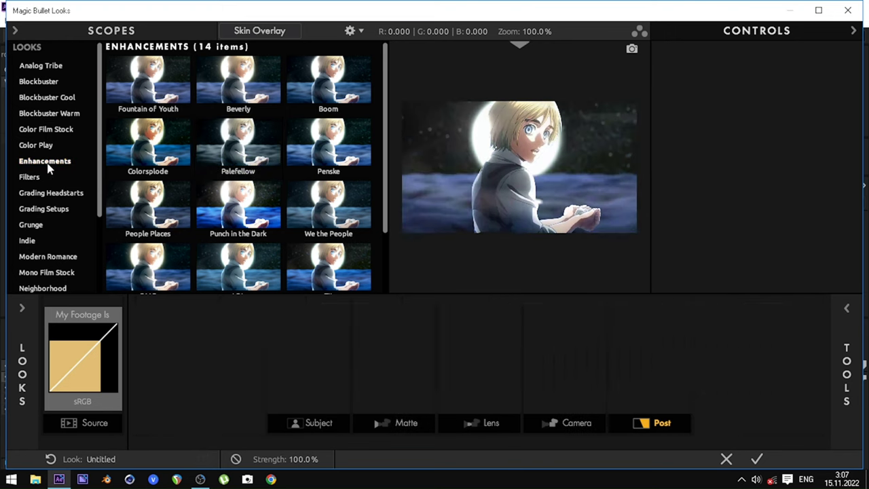
- Choose the Filters look Too Many SEATACs after trying Sierra
left_click(34, 177)
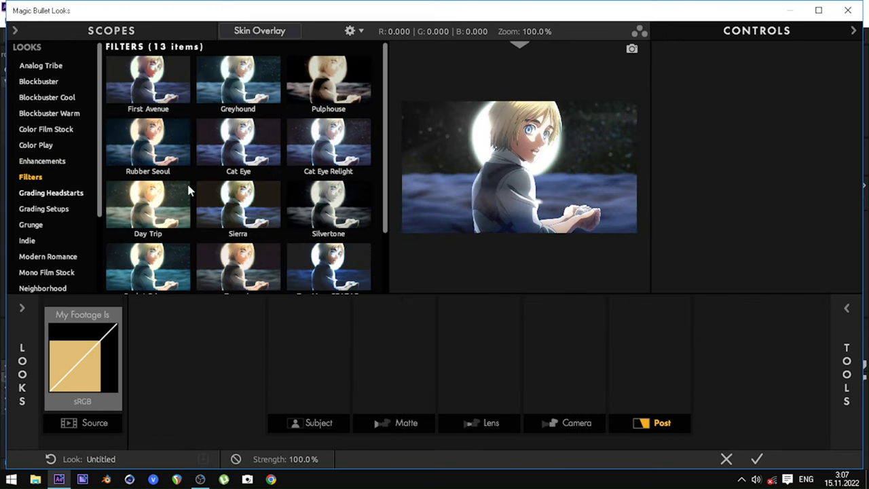
left_click(238, 197)
scroll(238, 197, "down", 1)
left_click(323, 231)
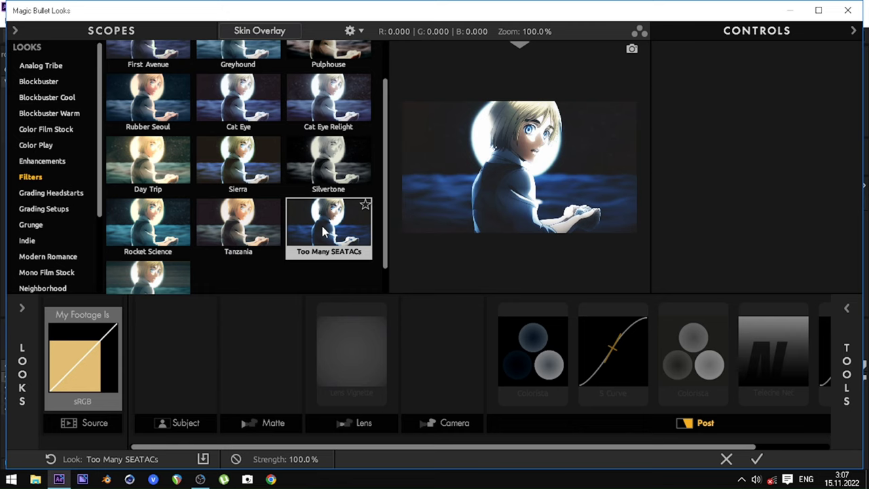
double_click(323, 232)
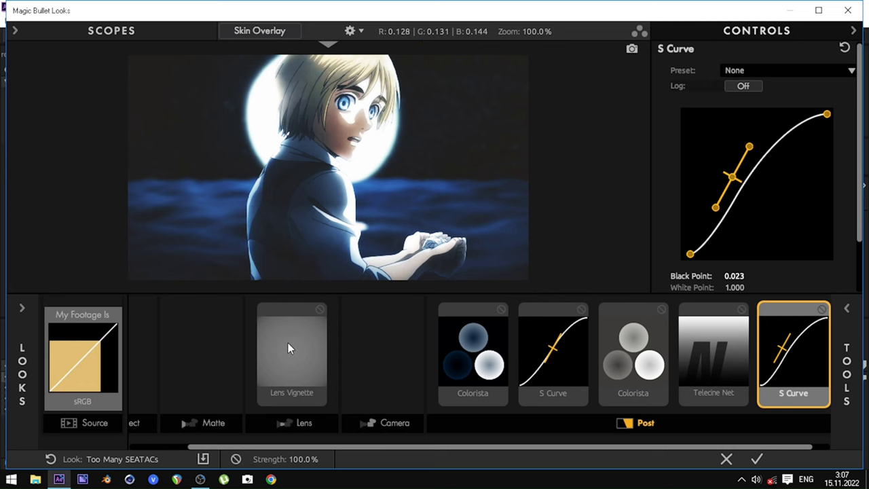
- Tighten the Lens Vignette to 38.89% and apply the look
left_click(290, 347)
left_click_drag(483, 167, 468, 167)
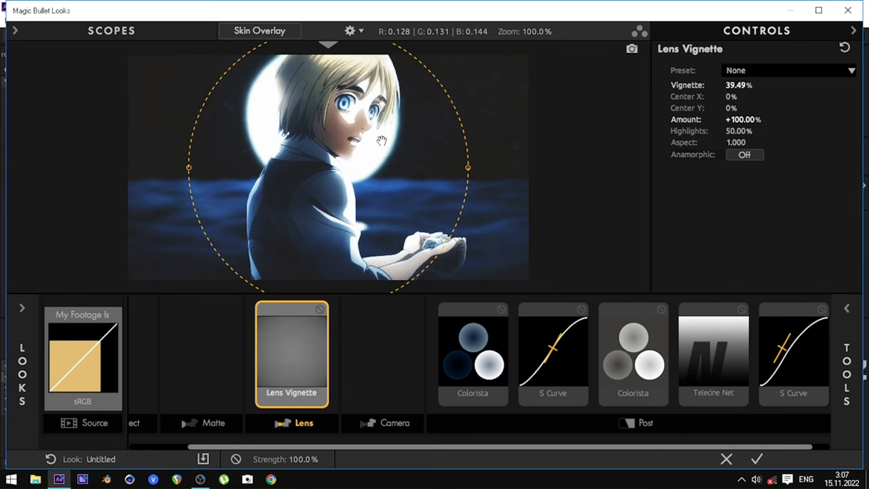
left_click_drag(468, 167, 469, 167)
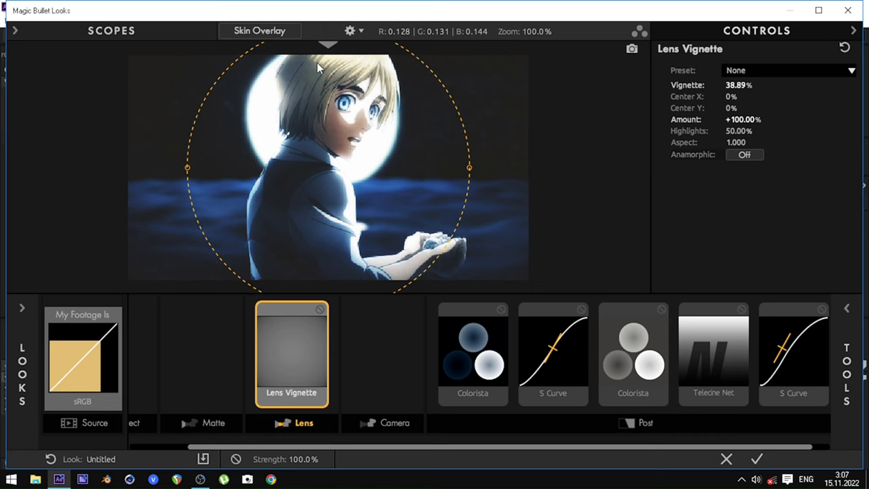
left_click(757, 459)
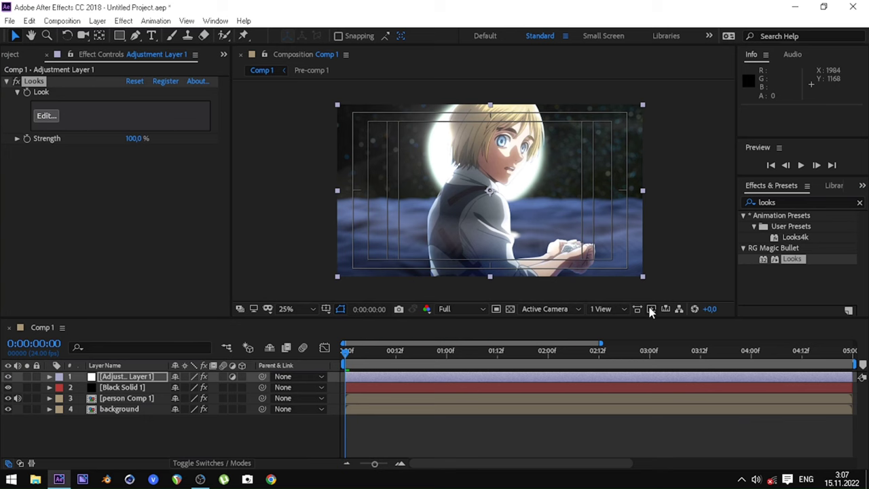
- Refresh the viewer via the Fast Previews menu to show the blue grade, then reopen the Looks editor
left_click(651, 309)
left_click(696, 338)
left_click(651, 309)
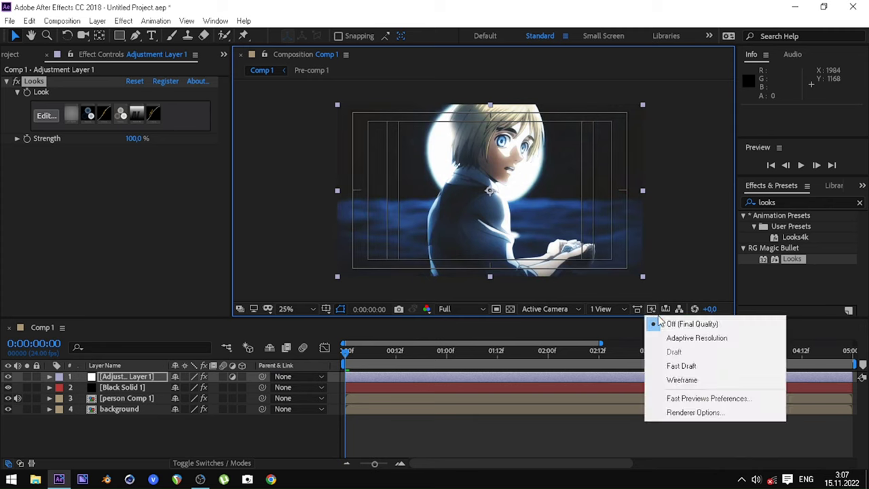
left_click(691, 324)
left_click(46, 116)
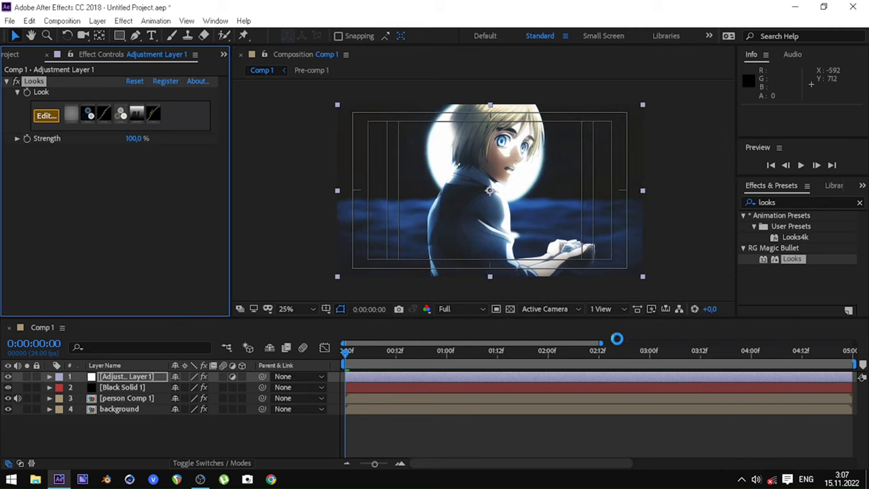
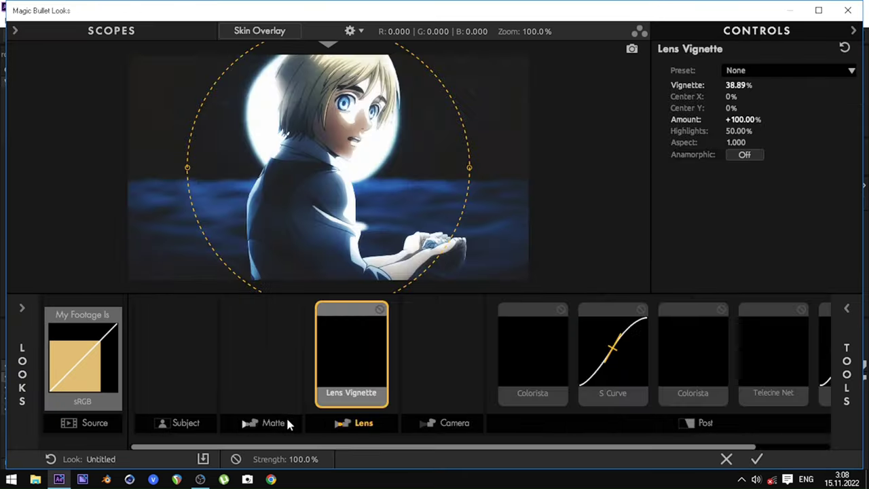
- Raise the Lens Vignette to 39.89%, nudge the first Colorista's shadows and push midtones toward red
left_click_drag(737, 85, 727, 84)
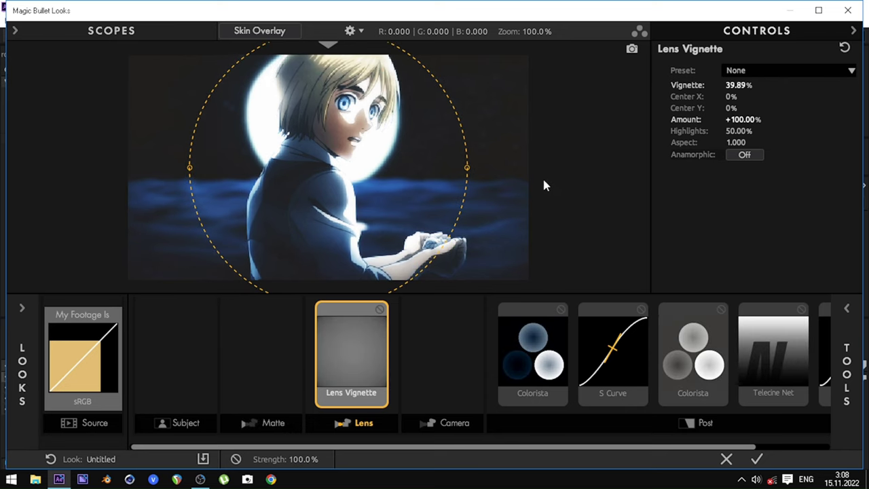
left_click(551, 345)
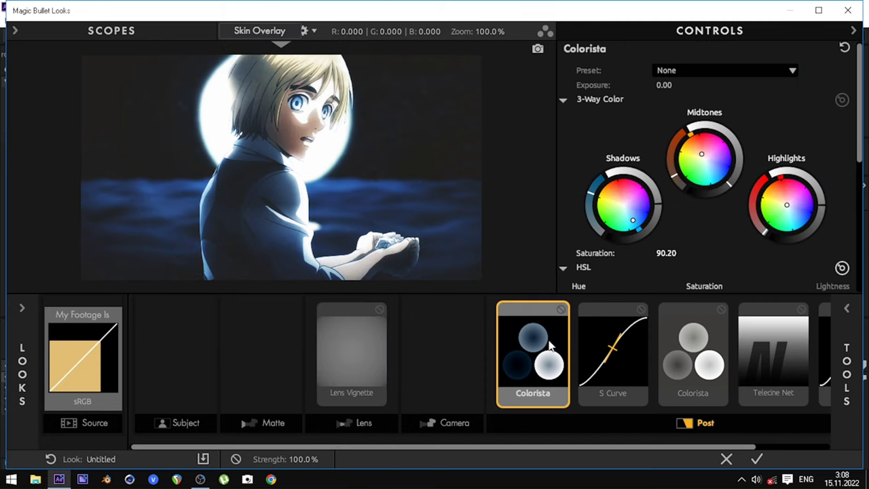
left_click_drag(633, 220, 634, 217)
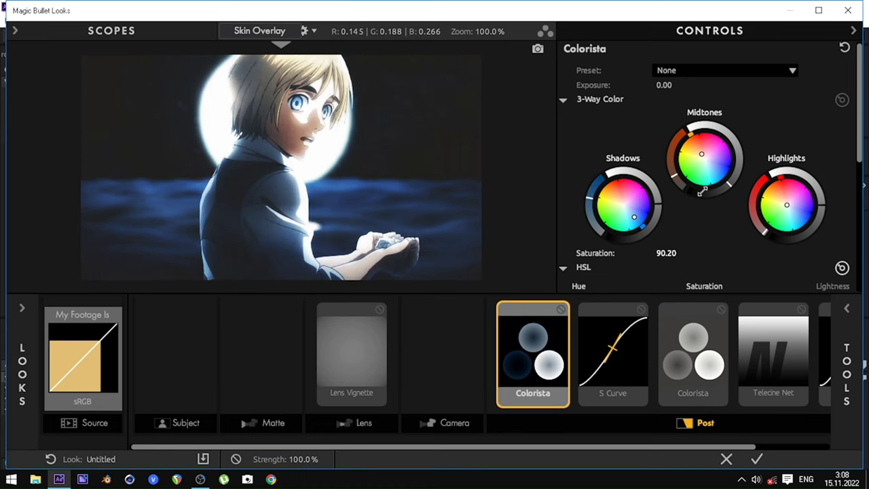
mouse_move(676, 178)
left_mouse_down()
mouse_move(674, 145)
mouse_move(709, 148)
mouse_move(711, 159)
left_mouse_up()
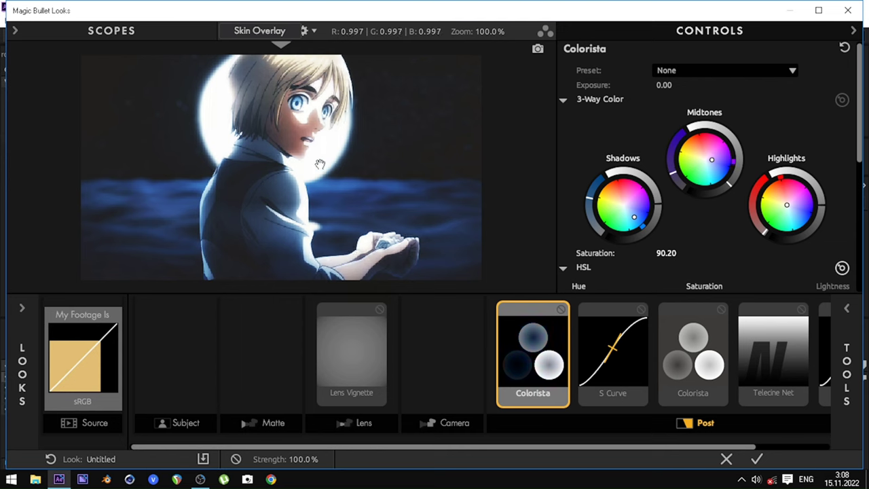
- Fine-tune the first Colorista's highlights tint toward green and bring up the tool library
left_click_drag(805, 221, 790, 207)
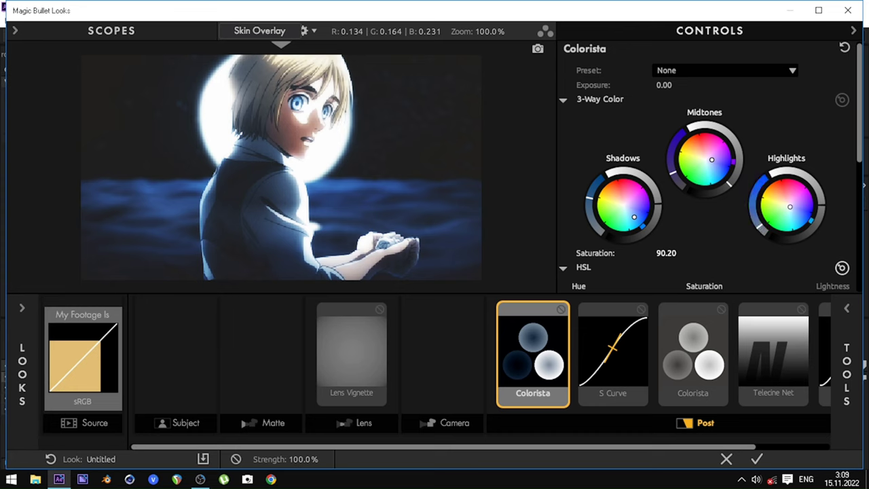
mouse_move(791, 208)
left_mouse_down()
mouse_move(774, 203)
mouse_move(782, 209)
left_mouse_up()
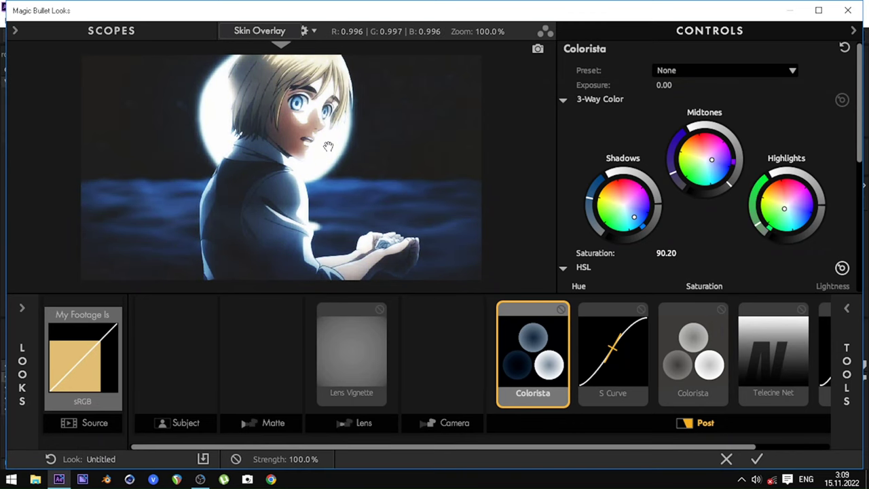
left_click_drag(782, 209, 791, 206)
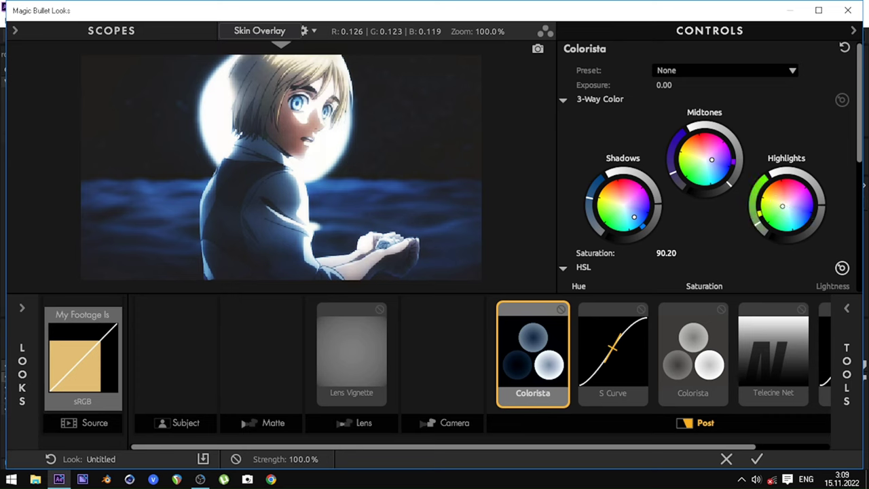
left_click_drag(790, 206, 780, 206)
scroll(541, 230, "down", 1)
scroll(449, 220, "down", 1)
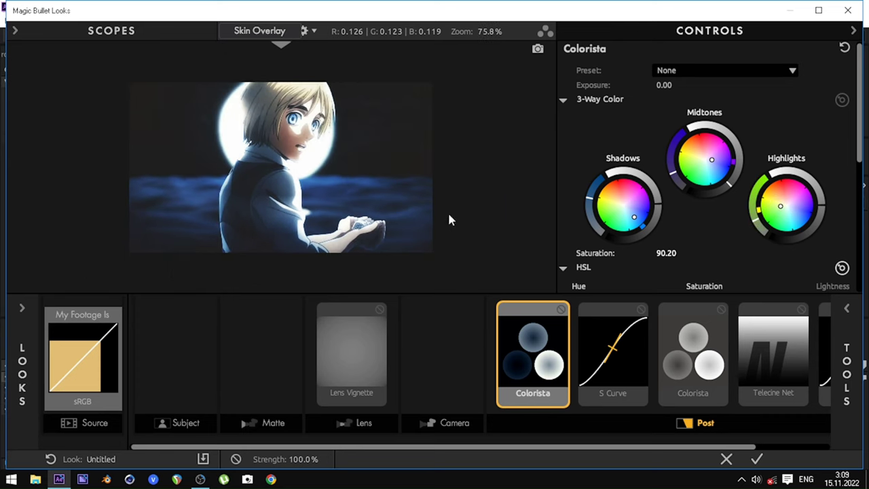
left_click(846, 367)
- Nudge the first S Curve's lower point and try, then undo, a bluer second Colorista midtone
left_click(818, 10)
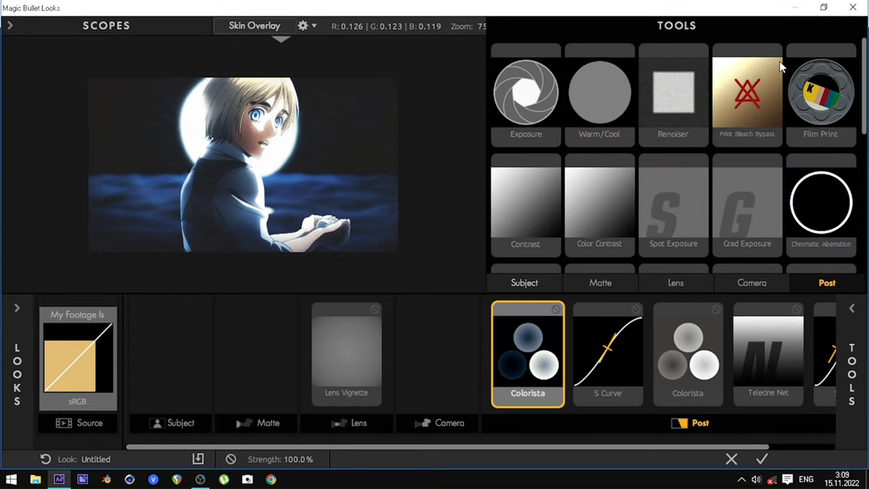
left_click(597, 339)
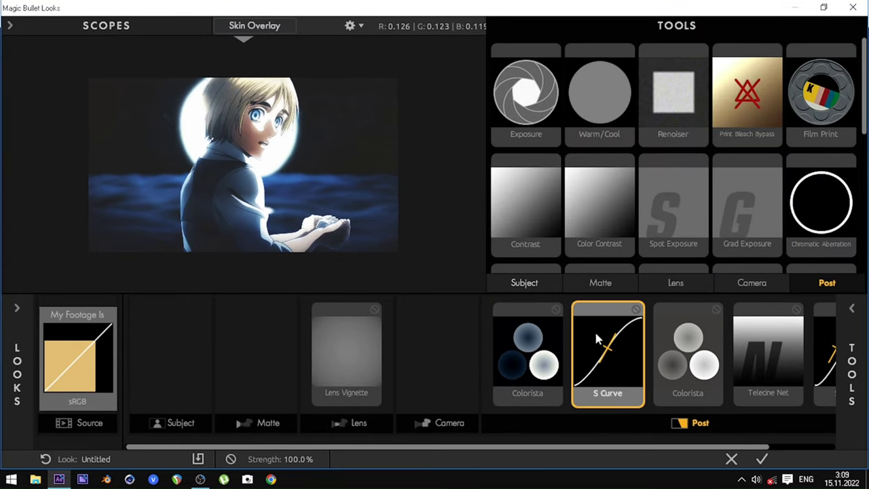
left_click(861, 310)
left_click_drag(742, 201, 747, 205)
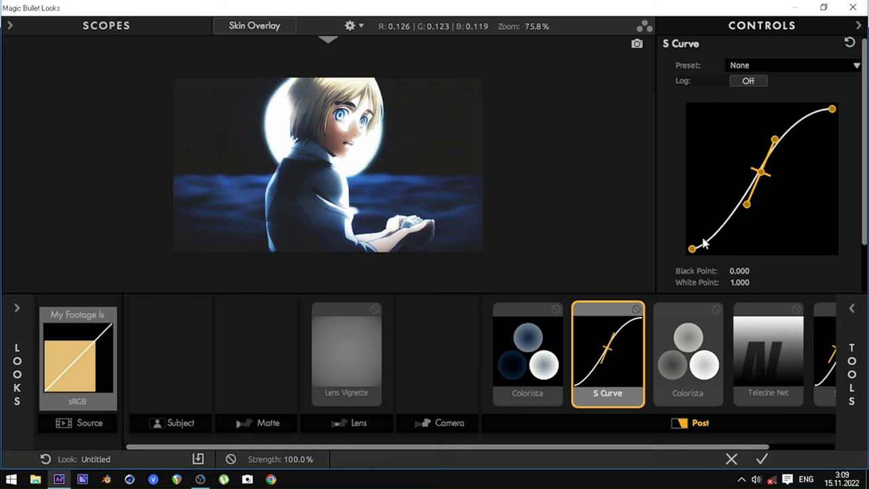
left_click(686, 353)
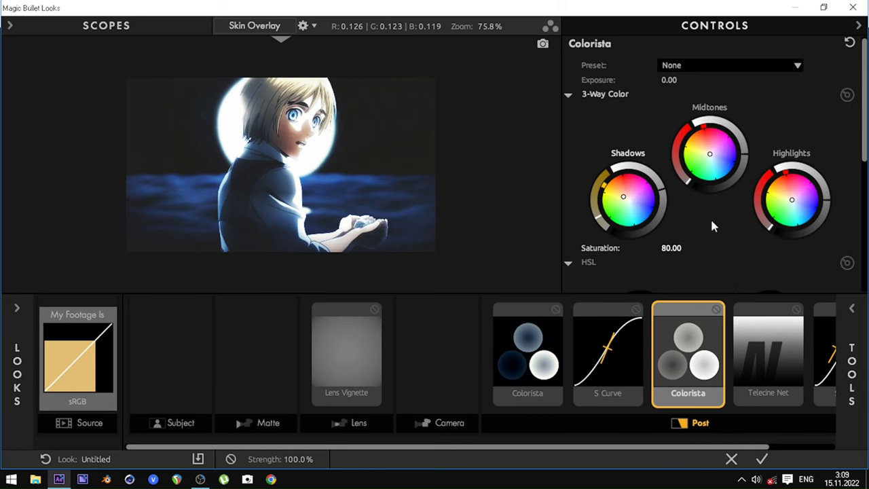
left_click_drag(710, 153, 706, 152)
key("ctrl+z")
- Set Telecine Net size to 77.13%, flatten the last S Curve, and apply the look
left_click(777, 347)
mouse_move(781, 80)
left_mouse_down()
mouse_move(794, 80)
mouse_move(780, 103)
left_mouse_up()
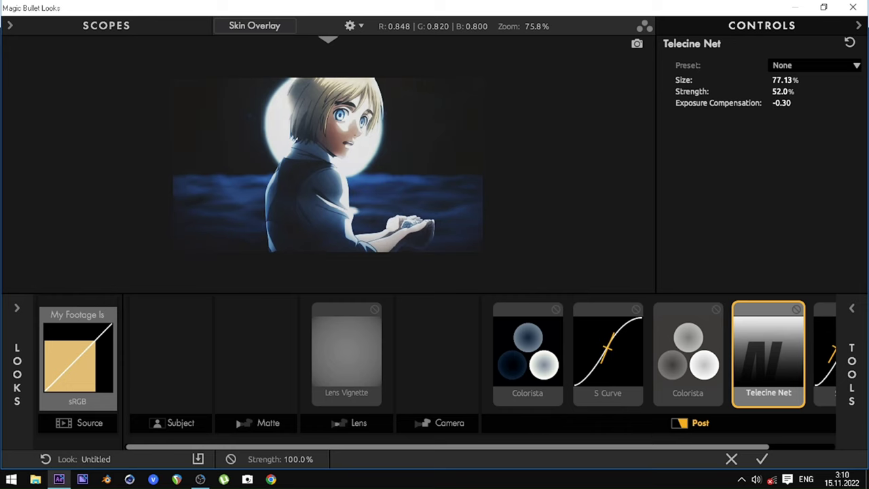
left_click(822, 350)
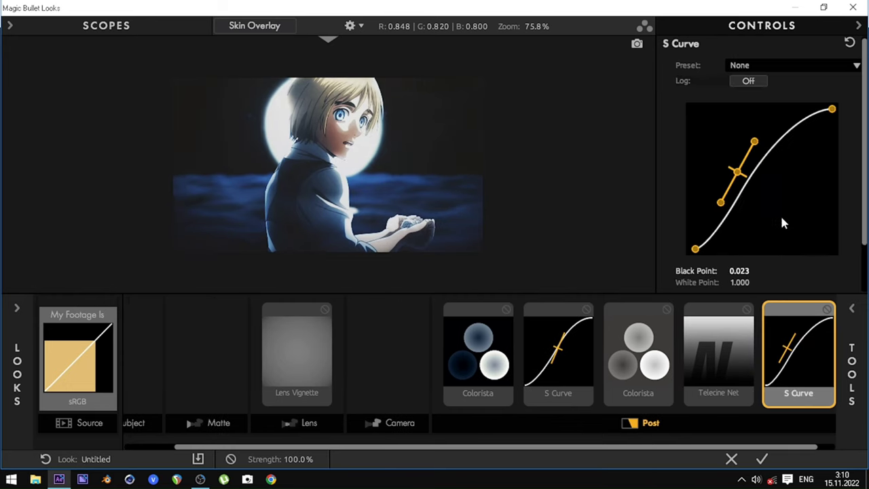
left_click_drag(758, 142, 761, 146)
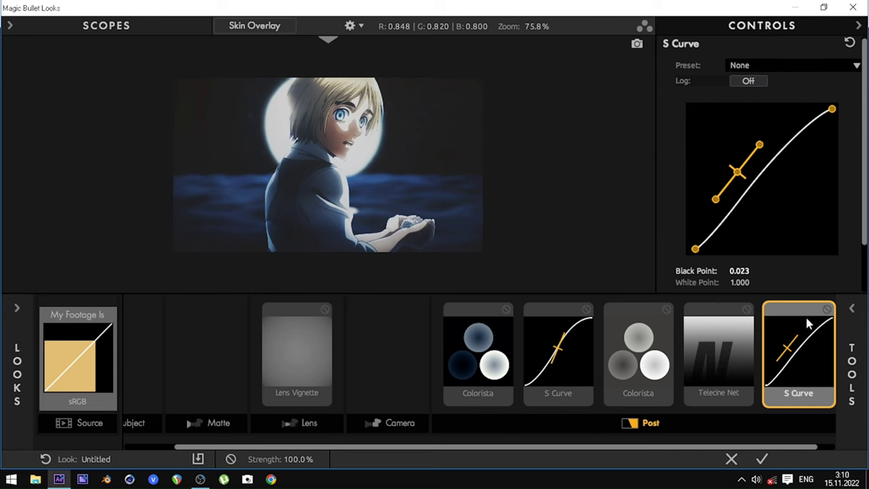
left_click(847, 322)
scroll(609, 199, "down", 1)
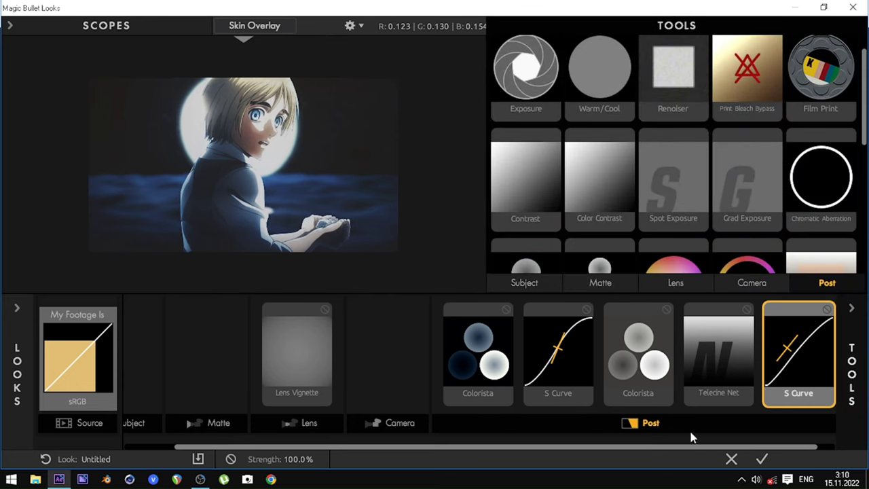
left_click(763, 459)
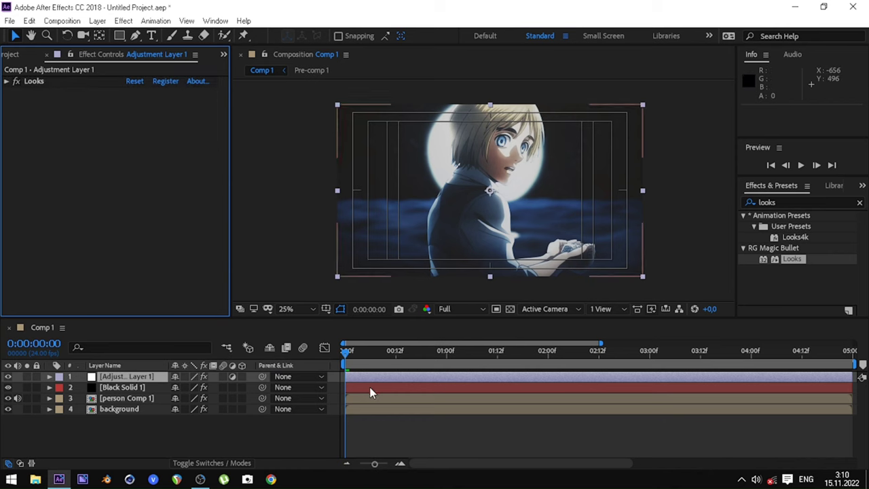
- Select Black Solid 1 and try Optical Flares Brightness values of 90 and 115
left_click(210, 387)
mouse_move(136, 387)
left_mouse_down()
mouse_move(135, 375)
mouse_move(142, 395)
left_mouse_up()
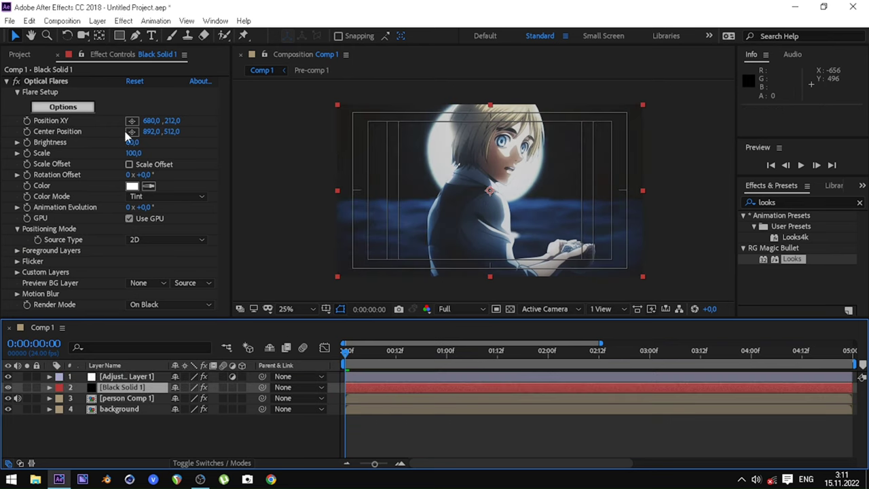
left_click_drag(141, 142, 144, 142)
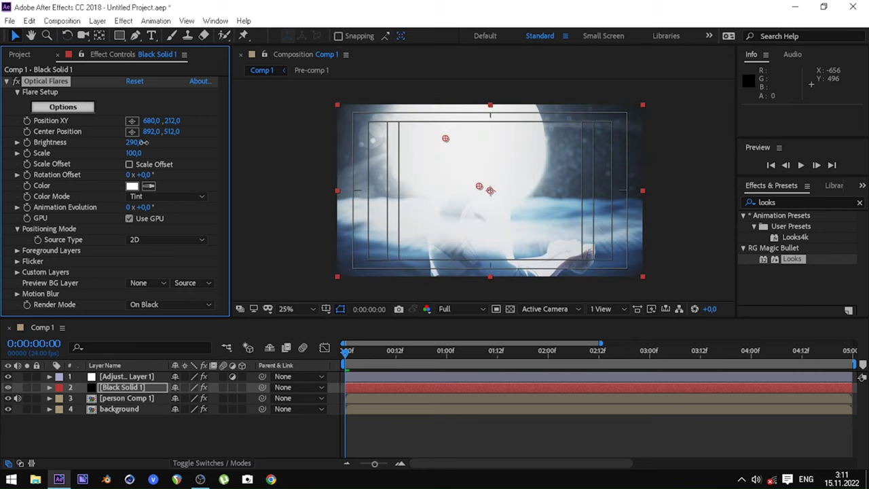
left_click(140, 143)
type("900")
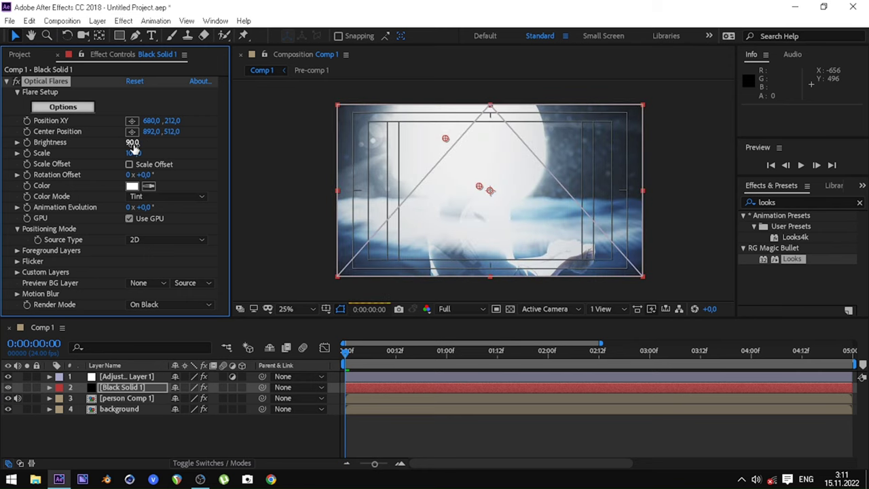
key("BackSpace")
type("135")
key("Return")
key("Return")
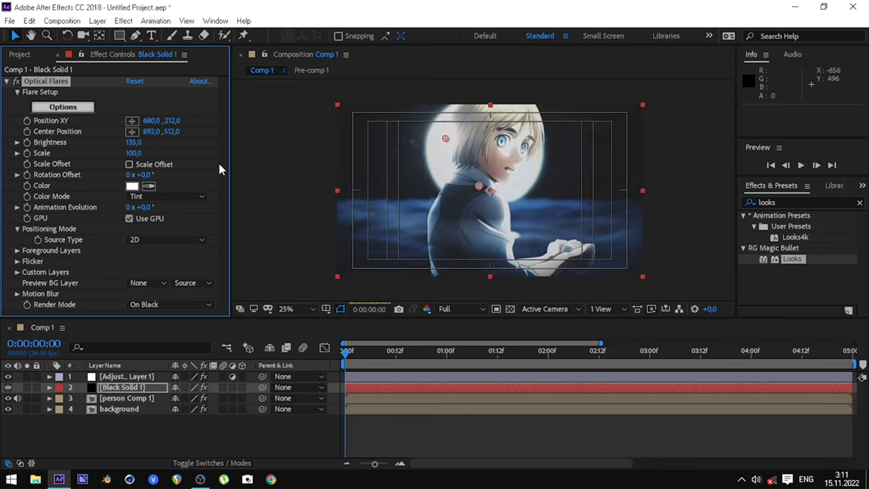
left_click(134, 143)
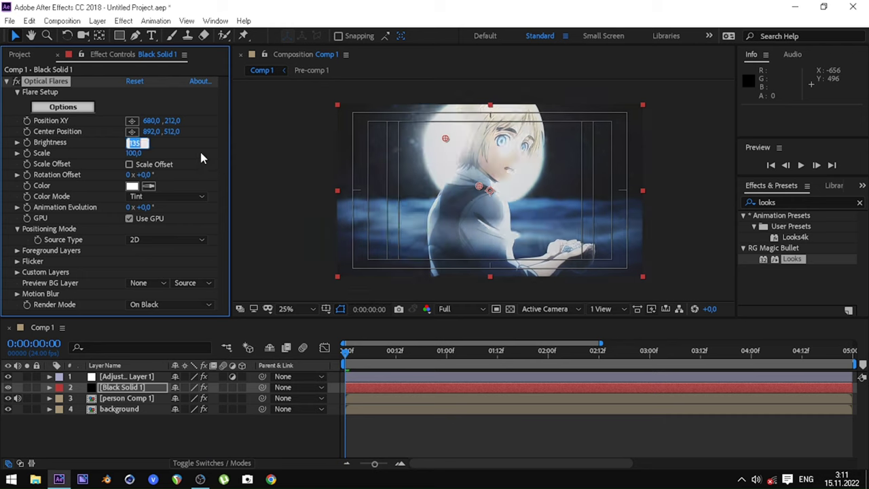
type("115")
key("Return")
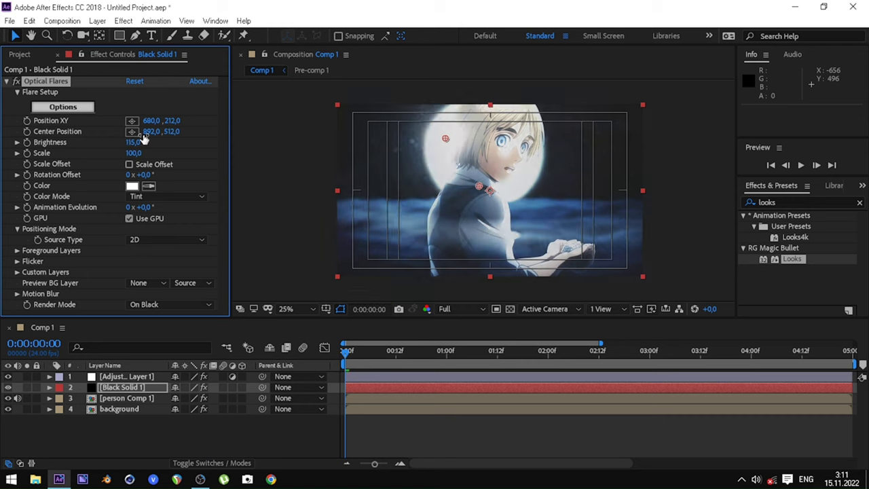
- Lower the flare Brightness through 105 and settle on 100
left_click_drag(134, 145, 134, 150)
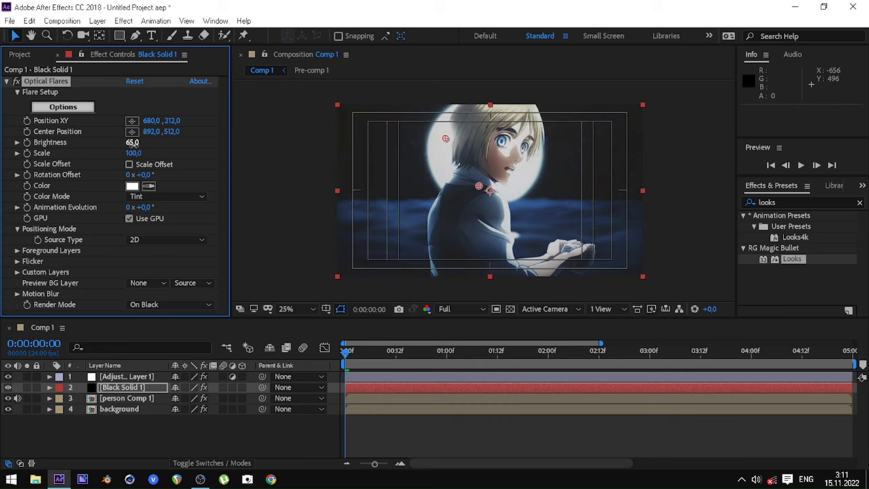
left_click(133, 143)
type("105")
key("Return")
left_click(134, 143)
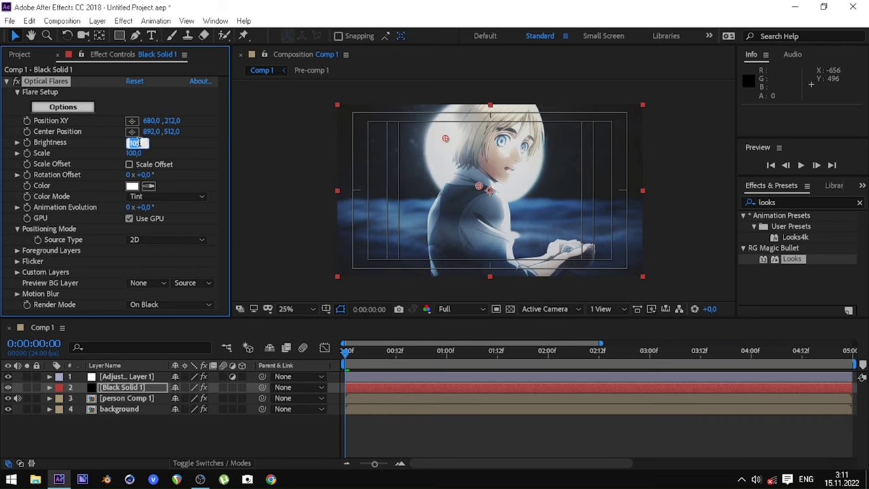
type("100")
key("Return")
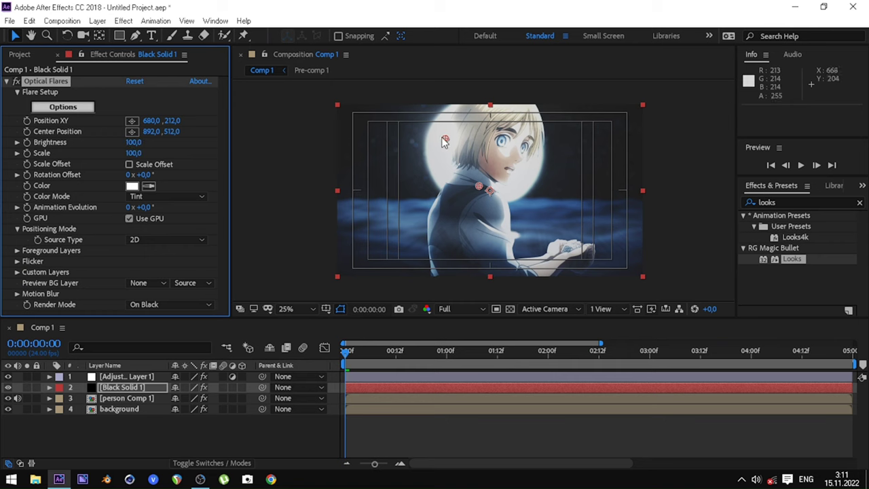
- Move the flare's light source to the moon's top edge at about 724,108
mouse_move(445, 139)
left_mouse_down()
mouse_move(439, 136)
mouse_move(446, 133)
left_mouse_up()
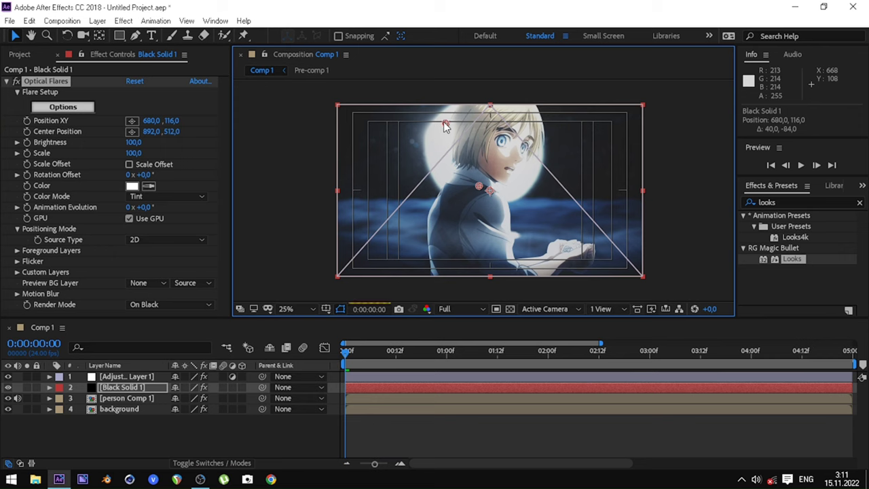
left_click_drag(445, 126, 452, 124)
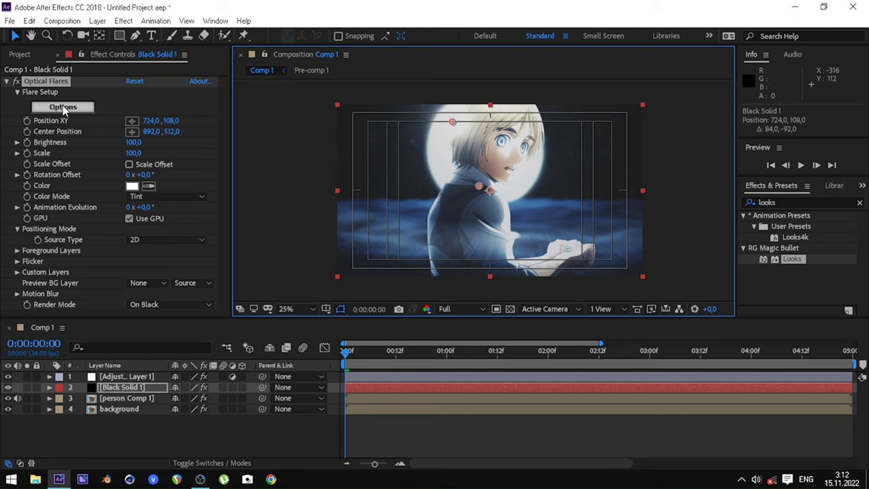
left_click(64, 107)
- In the Optical Flares Options, lower the Glow element's brightness to 83 and apply it
left_click_drag(167, 407, 168, 411)
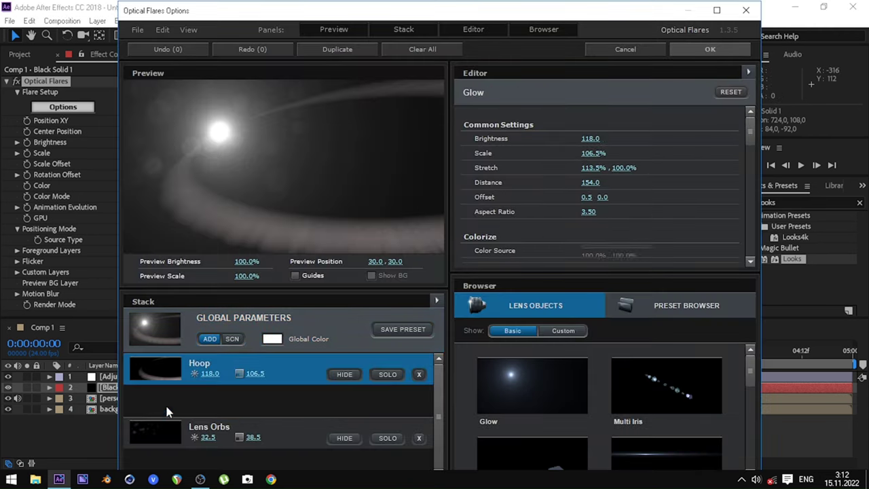
left_click(706, 50)
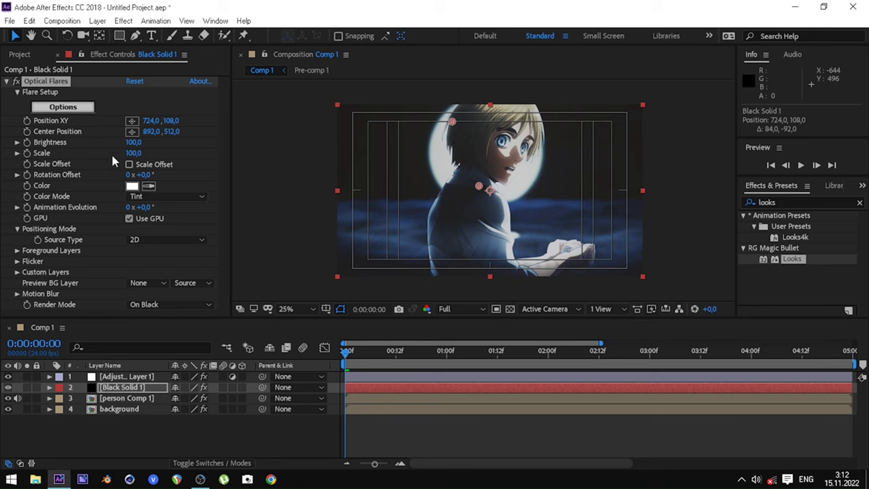
left_click(62, 106)
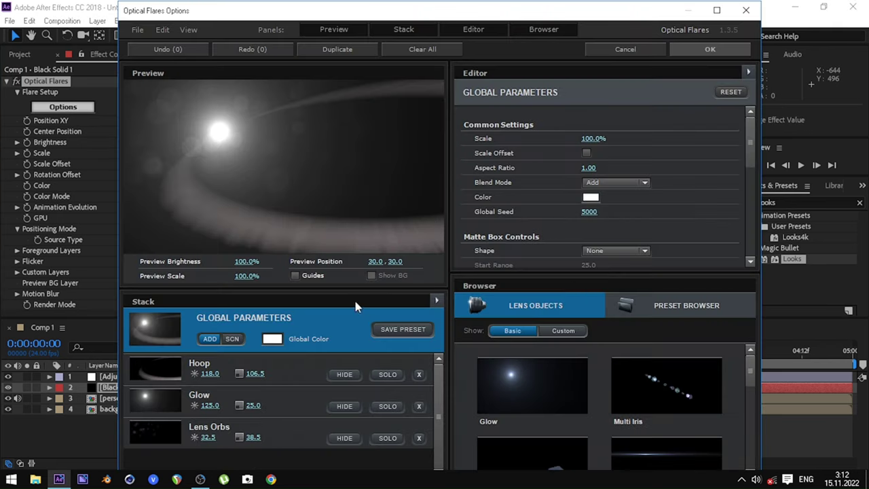
left_click(230, 405)
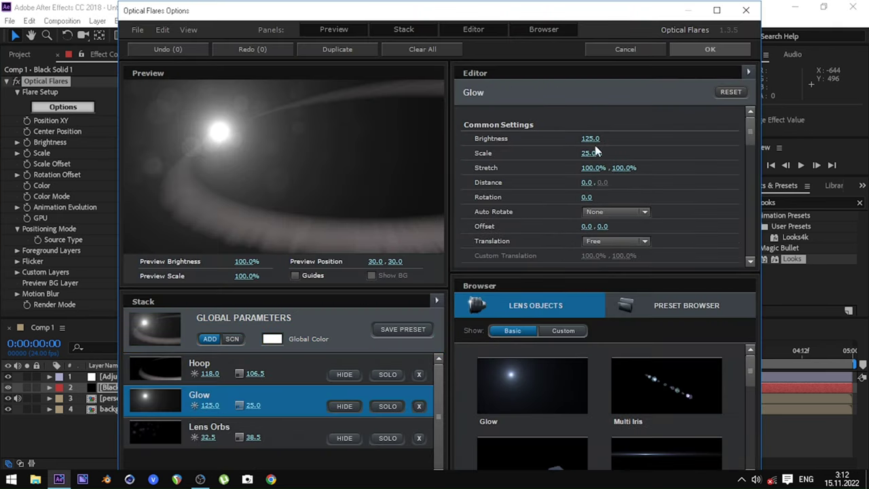
left_click_drag(590, 138, 550, 145)
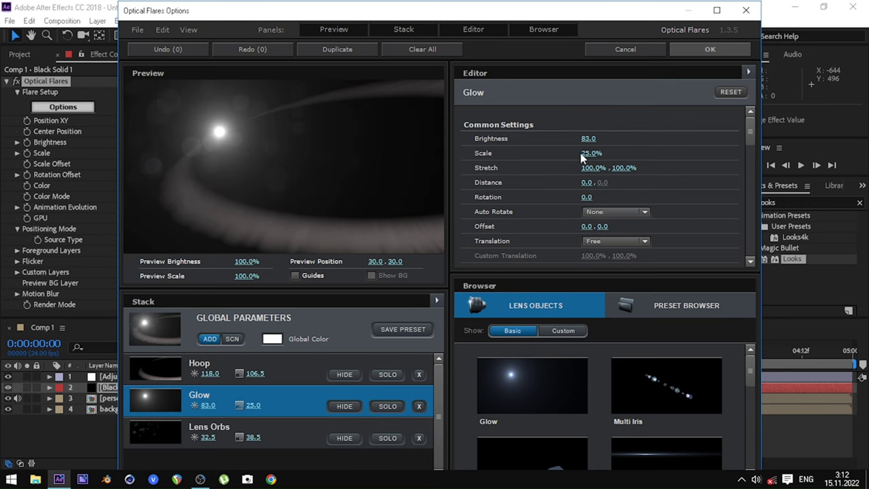
left_click(687, 51)
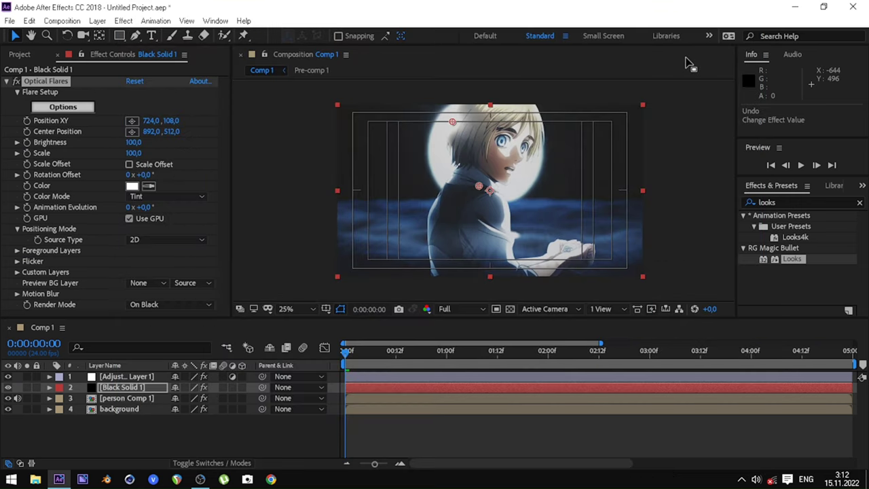
- Shift the flare position to 732,116 and collapse the Optical Flares settings
left_click_drag(457, 121, 458, 123)
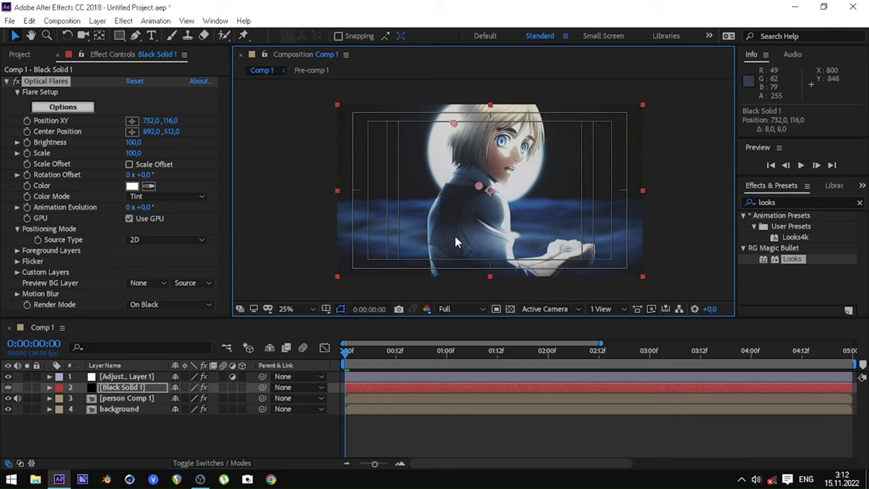
left_click(233, 422)
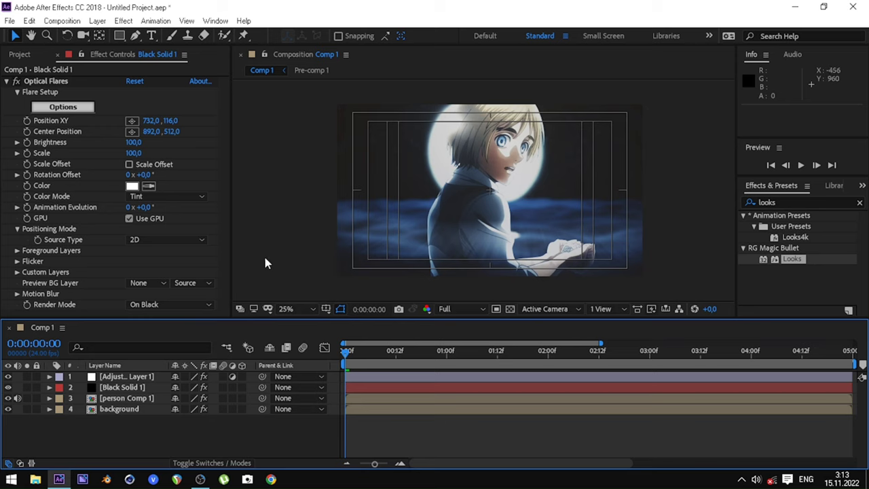
left_click(7, 81)
left_click(184, 422)
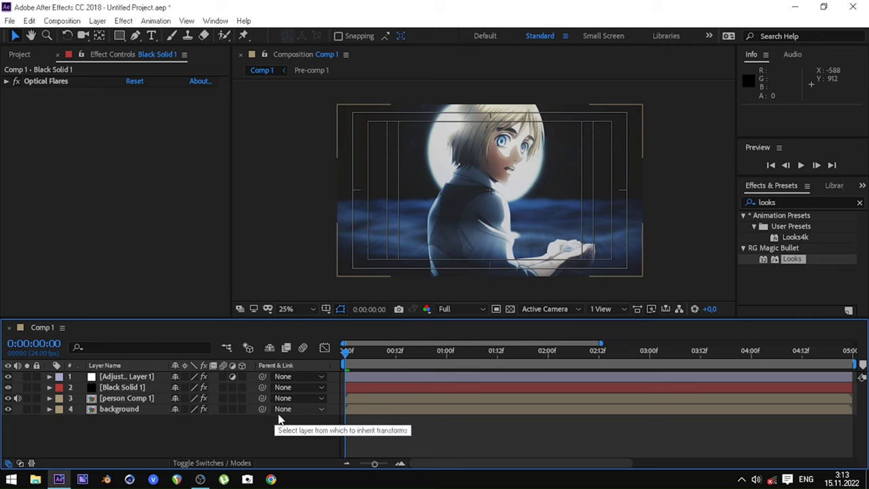
- Create a new black solid layer, Black Solid 2
right_click(280, 412)
mouse_move(353, 294)
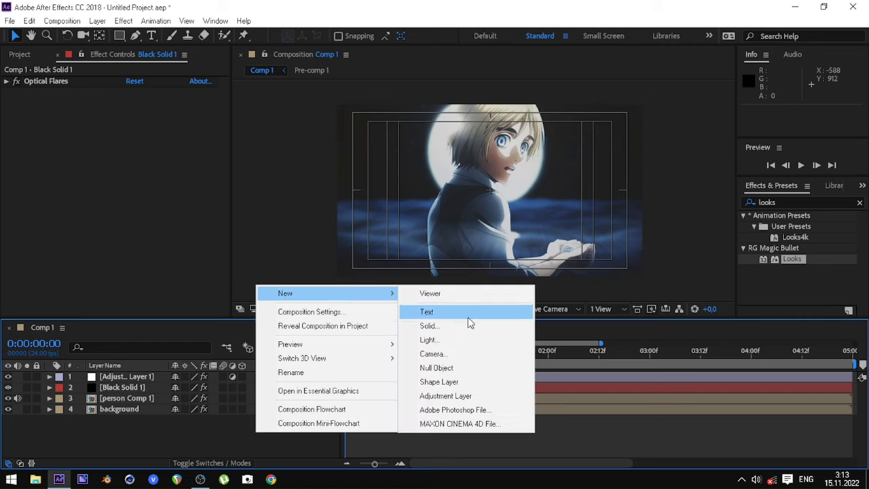
left_click(429, 326)
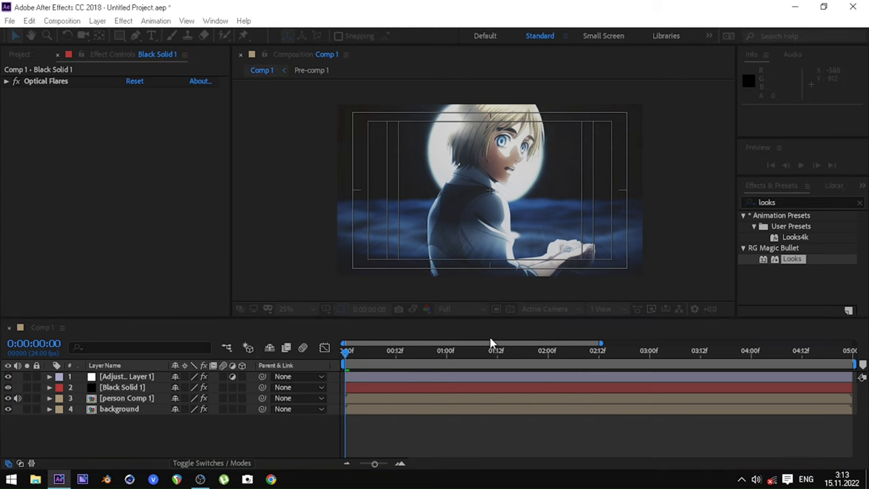
left_click(493, 343)
- Search Effects & Presets for jaws and apply CC Jaws to Black Solid 2
left_click(855, 202)
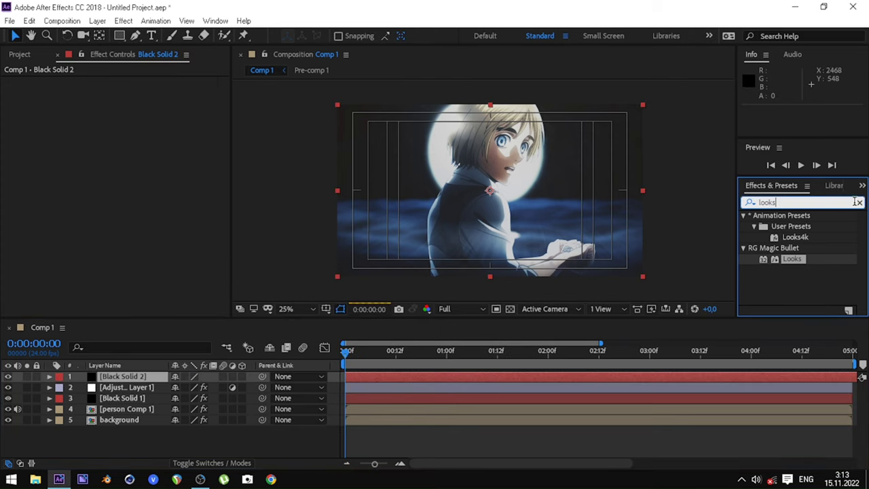
left_click(857, 201)
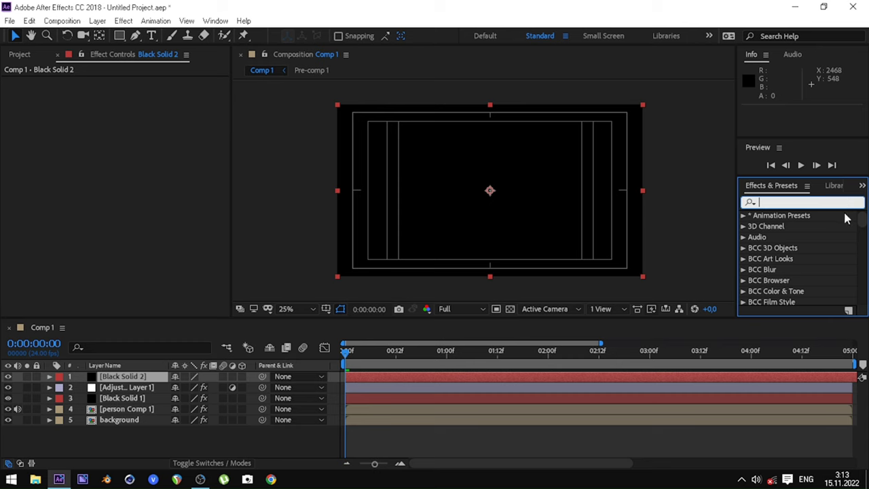
type("jaws")
left_click_drag(784, 226, 402, 378)
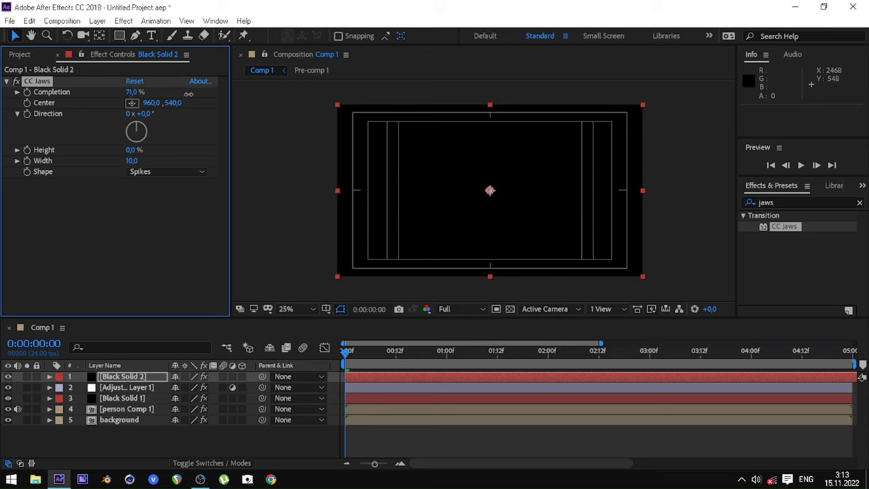
- Set CC Jaws Completion to 85% so black bars frame the top and bottom
left_click_drag(189, 94, 204, 93)
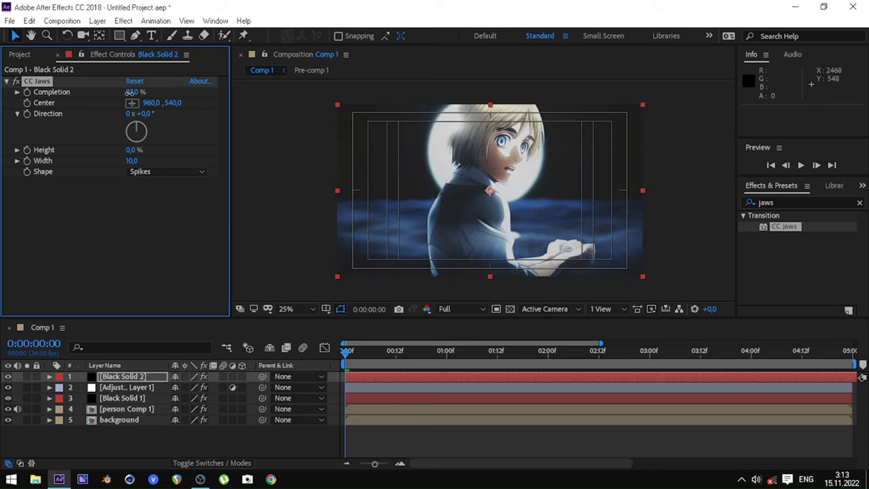
left_click_drag(129, 92, 126, 92)
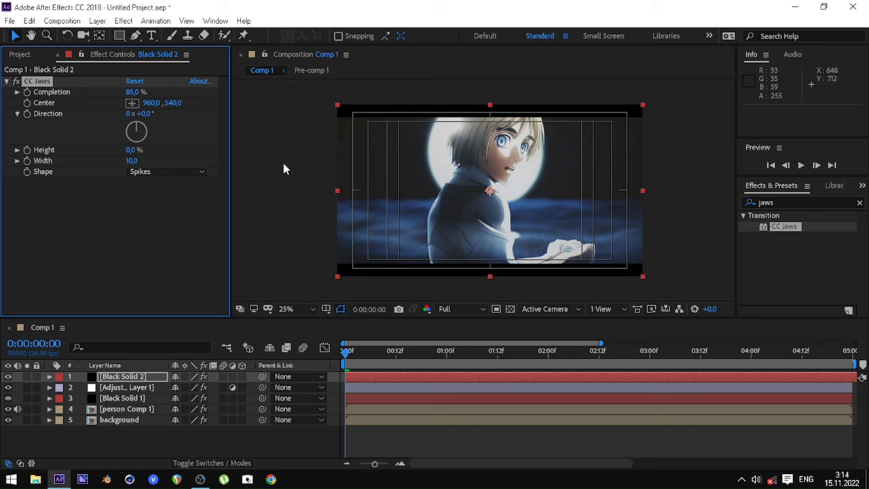
left_click(135, 92)
key("Return")
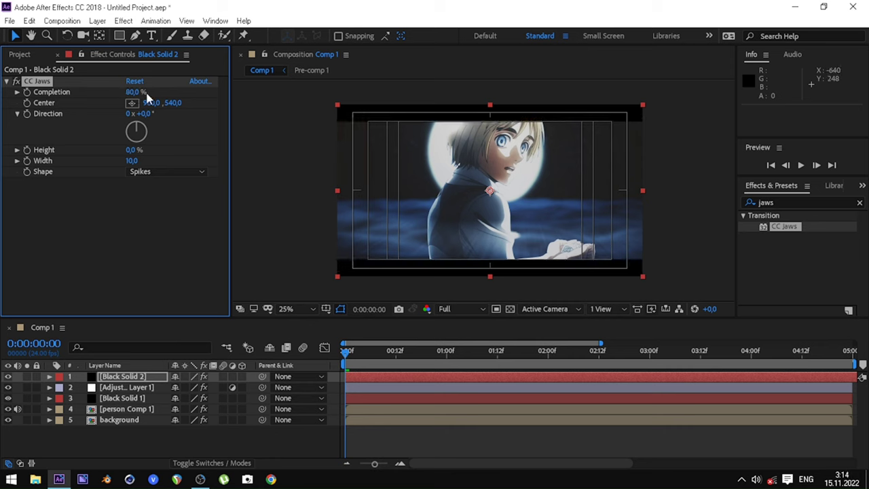
type("85")
key("Return")
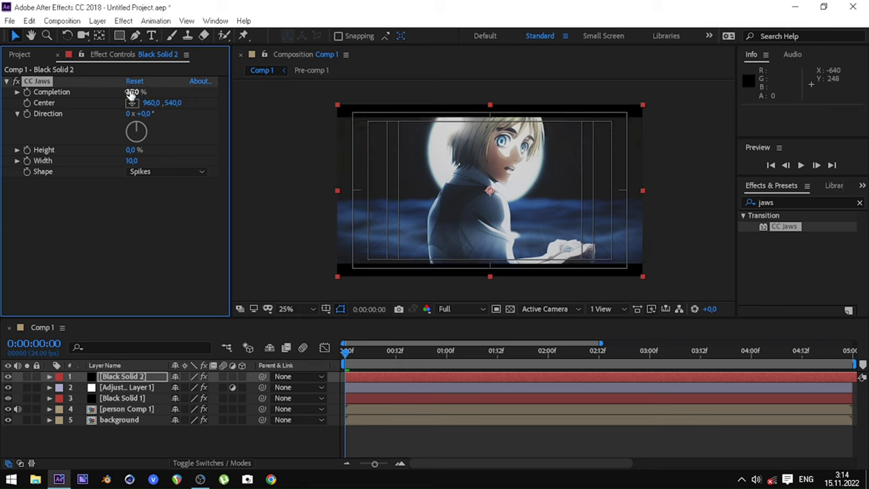
left_click(284, 442)
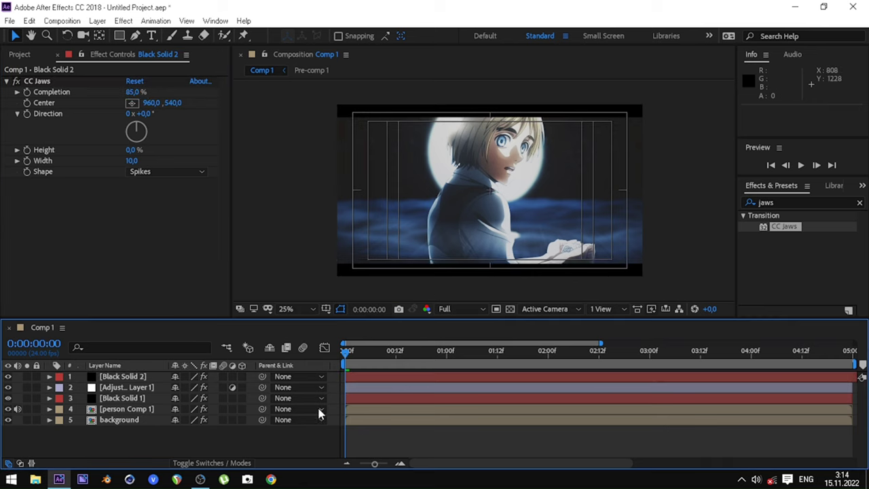
- Hide the Title/Action Safe guides, show the full timeline, and set preview resolution to Quarter
left_click(326, 309)
left_click(343, 324)
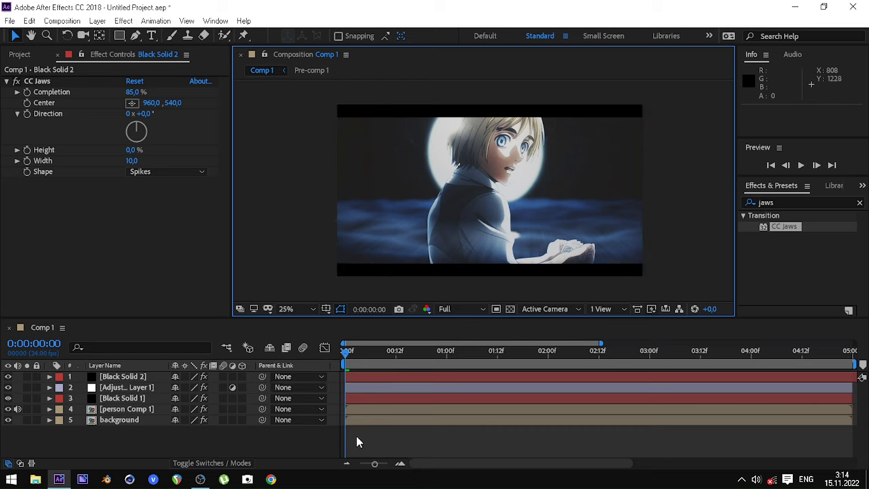
left_click(347, 464)
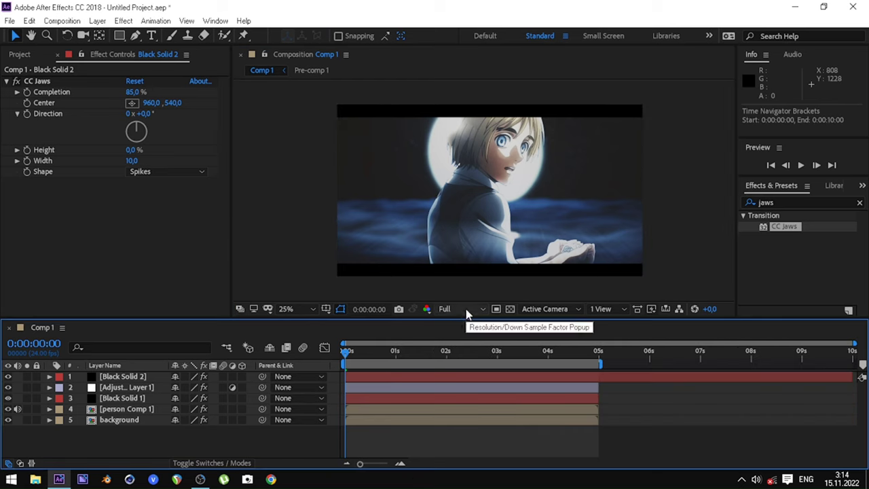
left_click(465, 311)
left_click(462, 383)
- Preview the letterboxed shot, then park the playhead at 0:00:03:10
key("space")
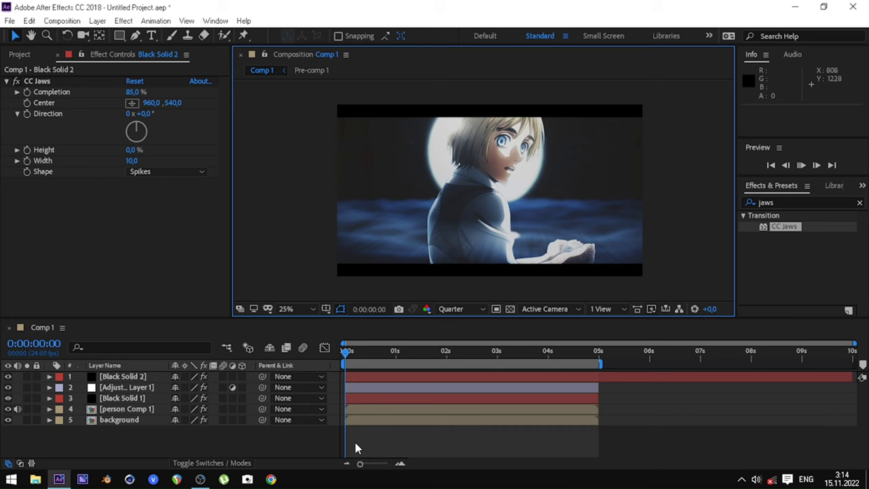
key("space")
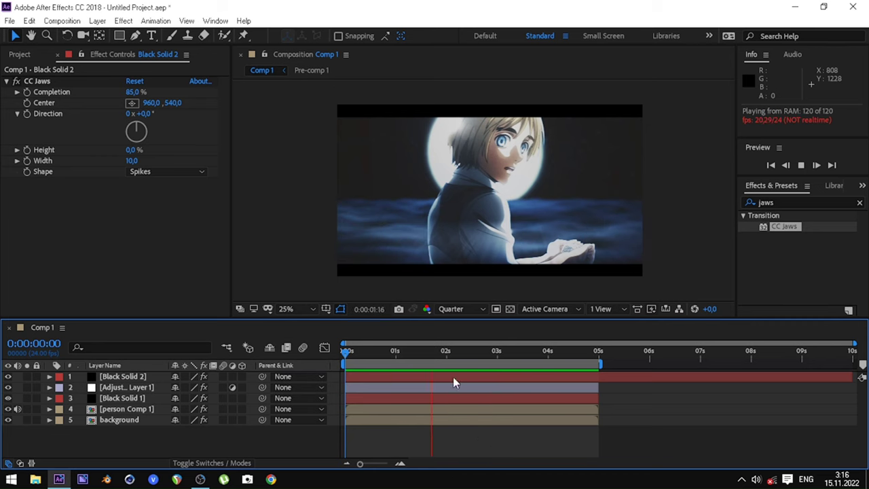
key("space")
left_click_drag(467, 359, 530, 363)
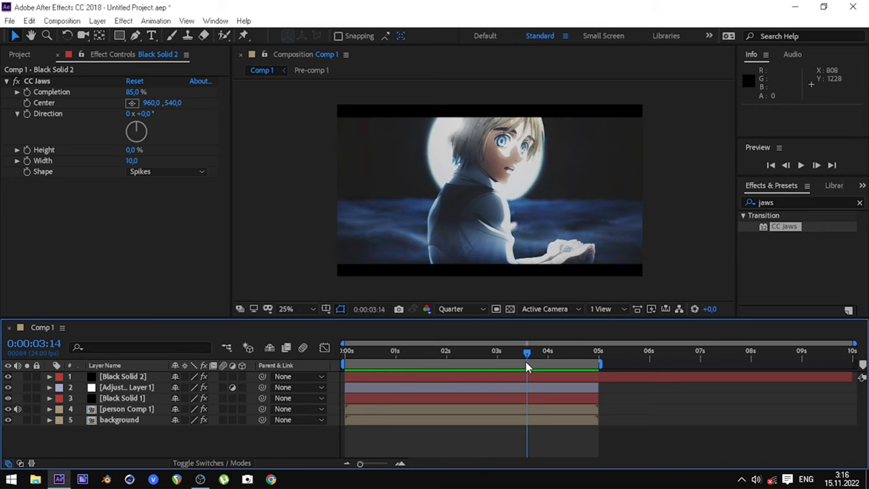
left_click_drag(529, 359, 519, 361)
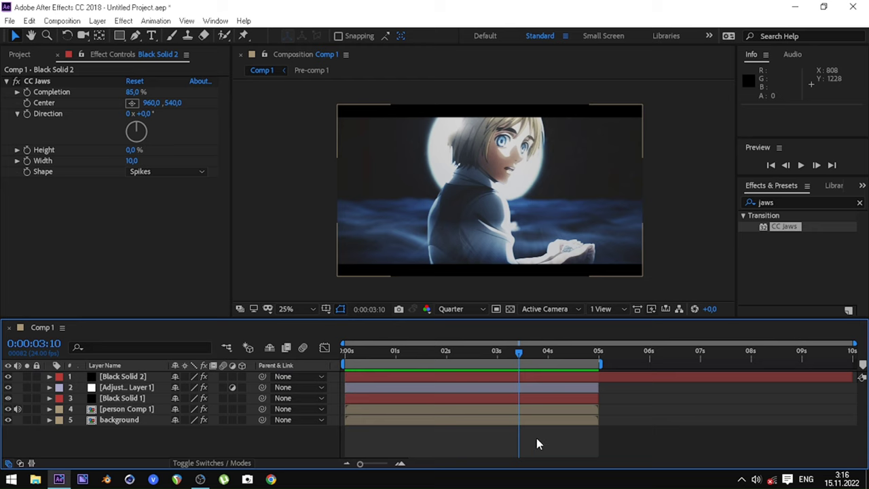
- Split all layers at 3:10, delete the later parts, and end the work area at 3:09
key("ctrl+a")
key("ctrl+shift+d")
key("Delete")
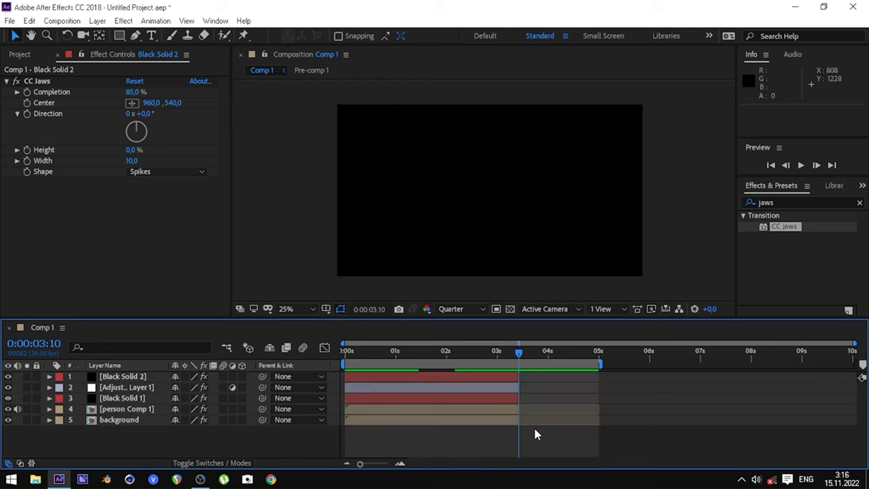
key("Page_Up")
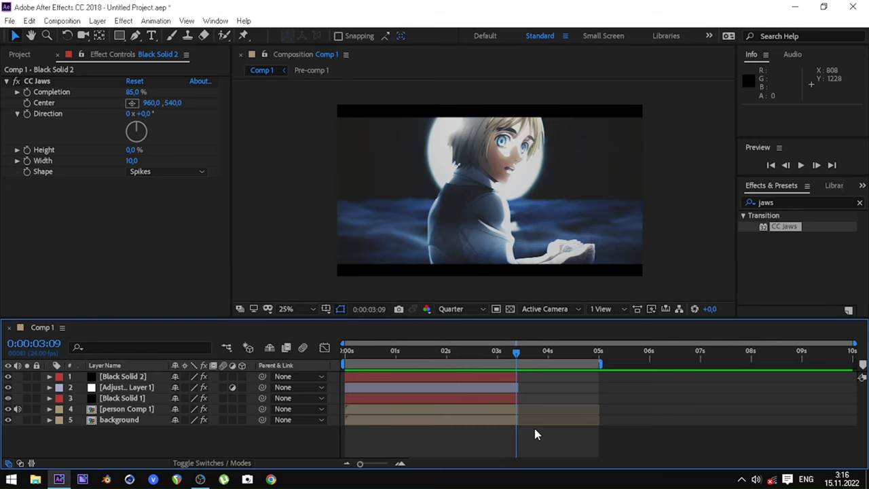
key("n")
- Play the shortened shot back from the start
left_click(345, 351)
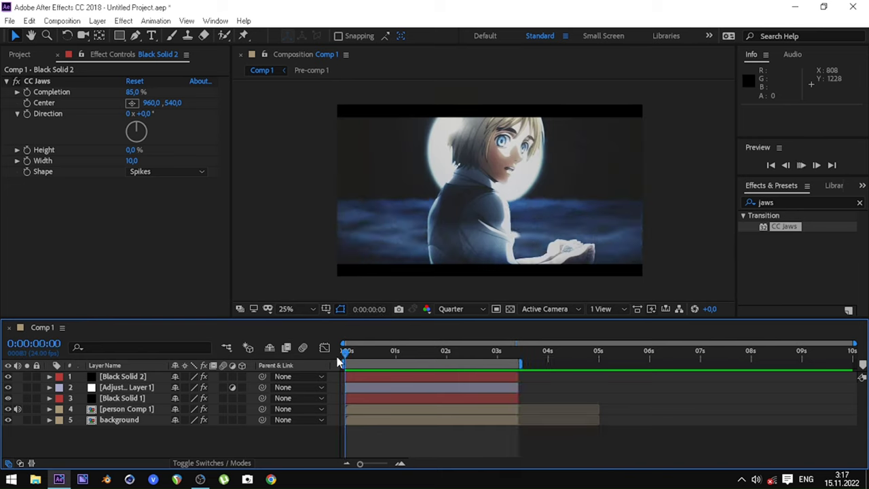
key("space")
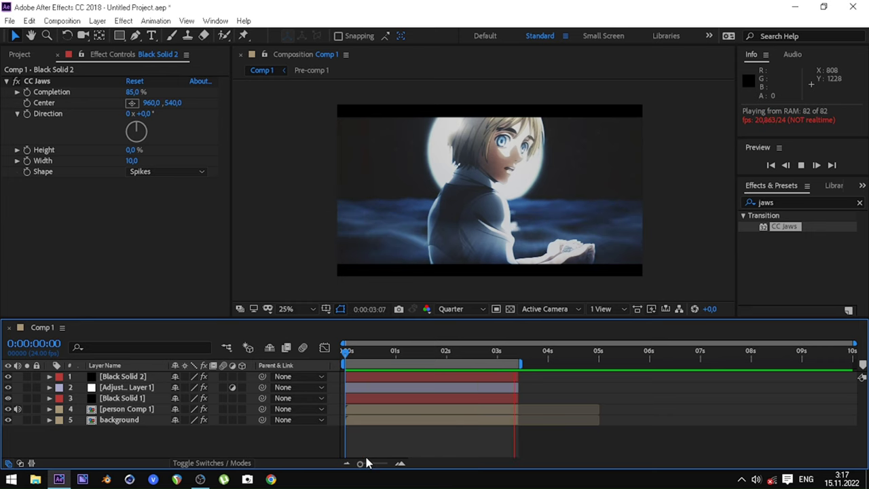
left_click(346, 358)
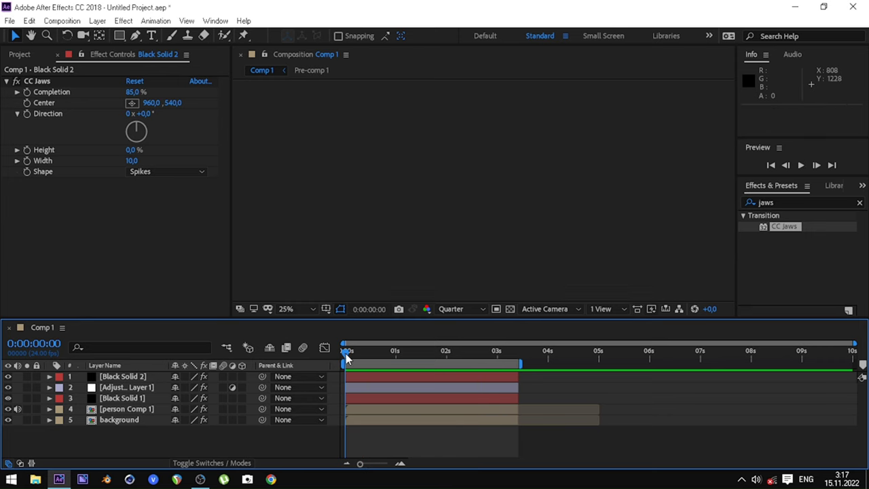
- Add a new null object layer, Null 2, to the composition
left_click(372, 398)
right_click(295, 434)
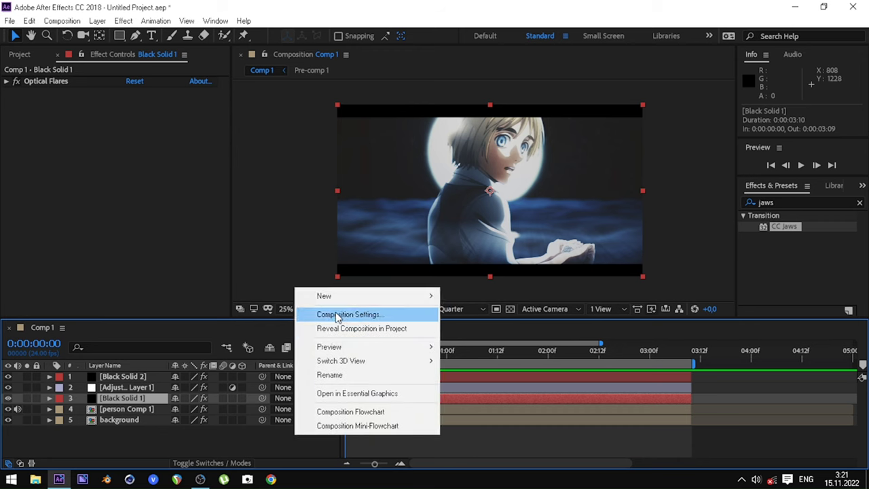
left_click(467, 372)
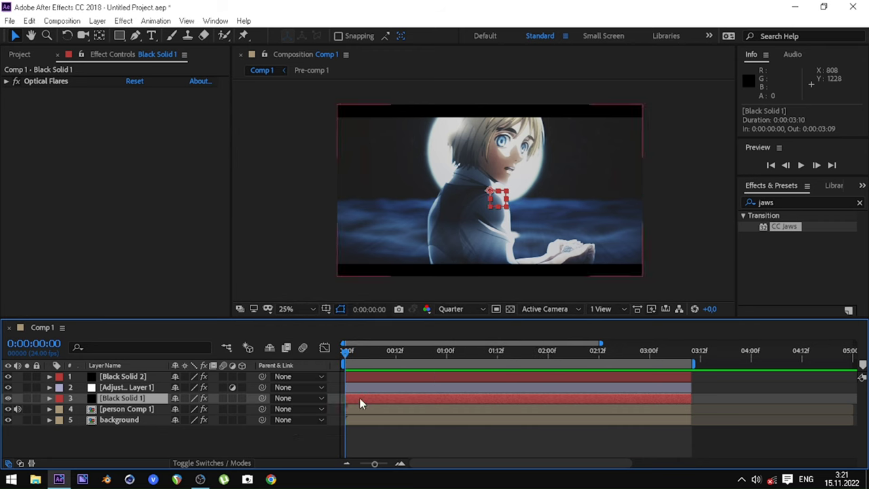
left_click(692, 351)
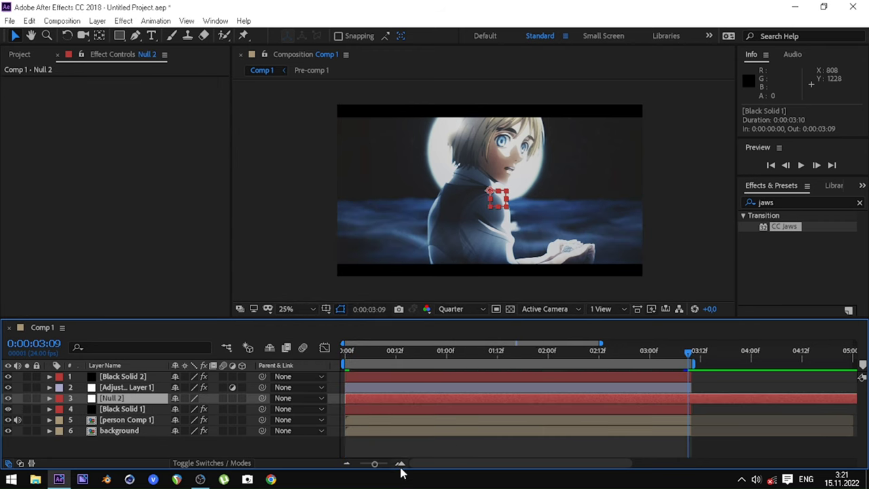
key("equal")
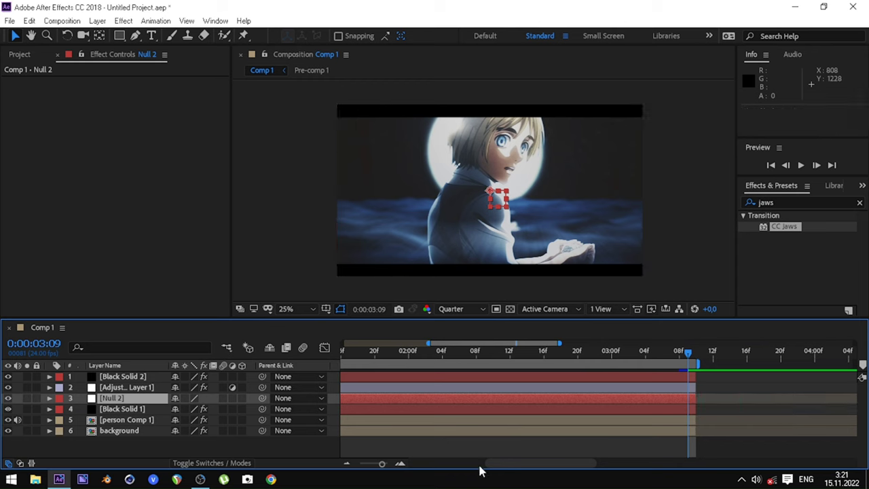
key("minus")
left_click(341, 349)
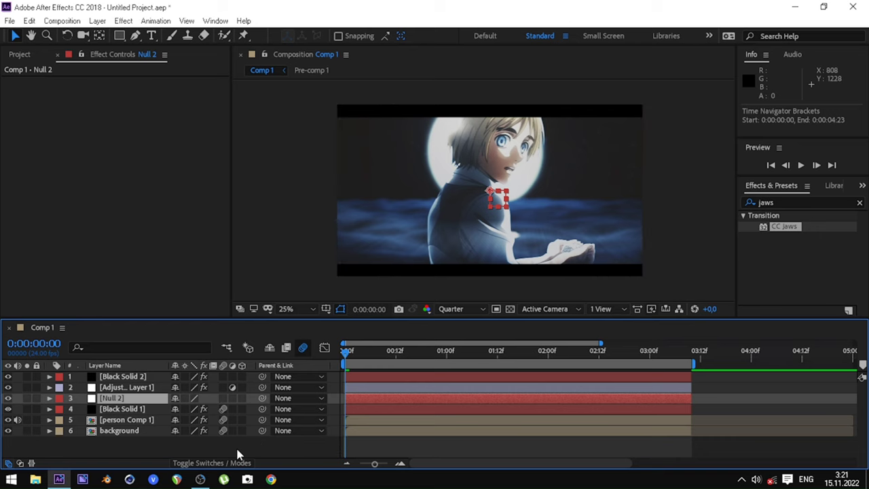
- Parent Black Solid 1, person Comp 1 and background to Null 2, and make Null 2 3D
left_click_drag(238, 454, 146, 411)
left_click_drag(262, 409, 115, 397)
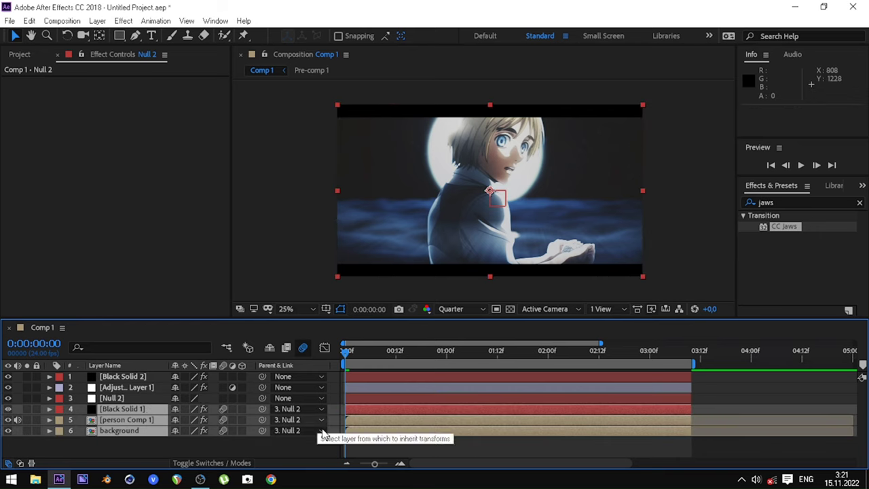
left_click(241, 398)
left_click(243, 441)
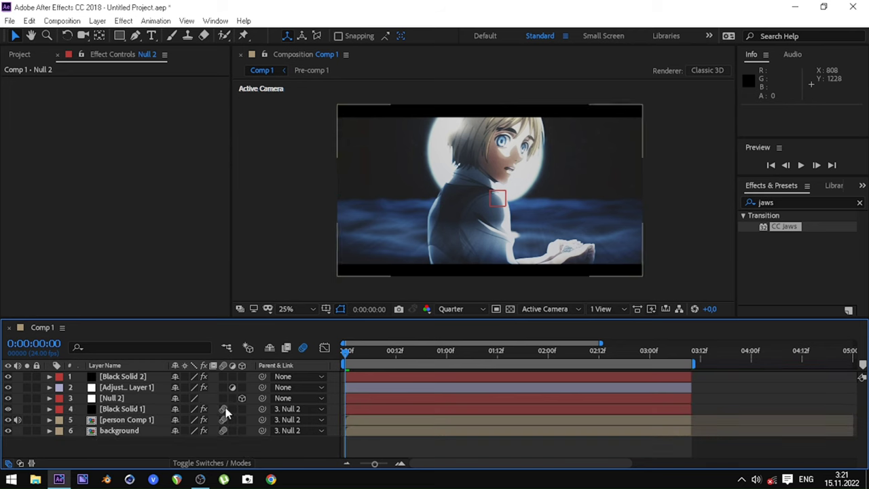
left_click(162, 396)
key("p")
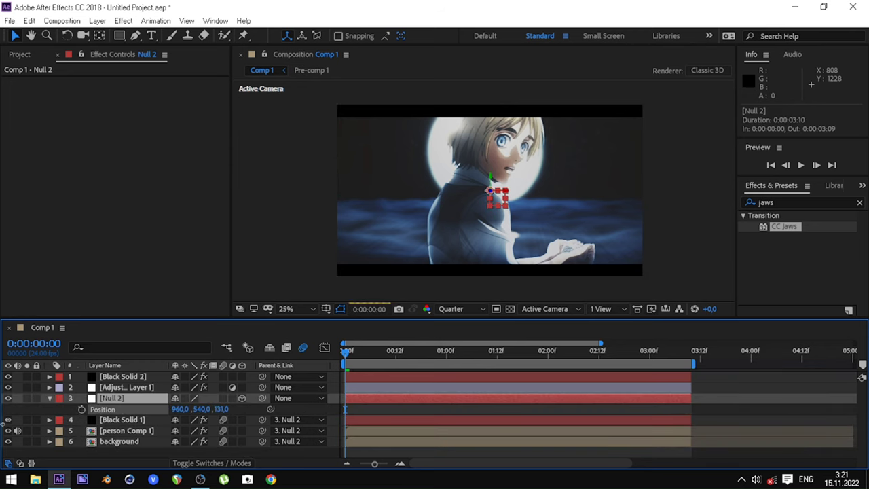
- Make Null 2 2D again and start Position and Scale keyframes at the comp start
left_click_drag(221, 408, 231, 409)
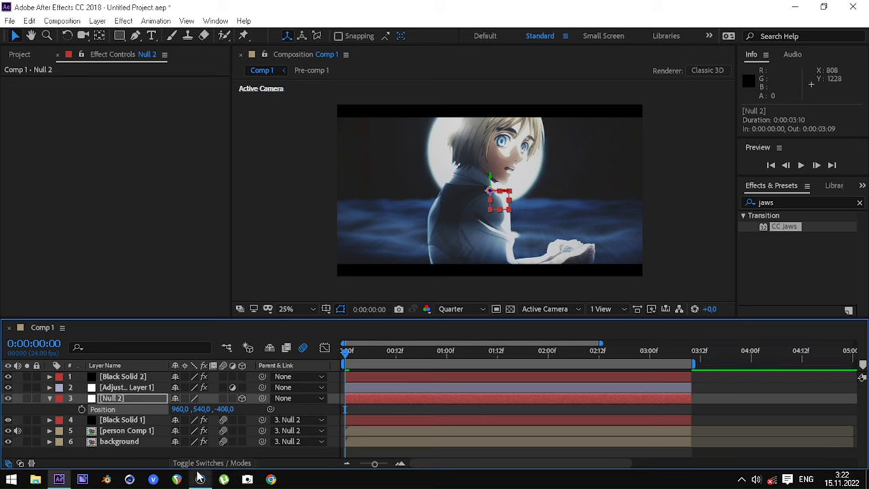
left_click(241, 398)
key("shift+s")
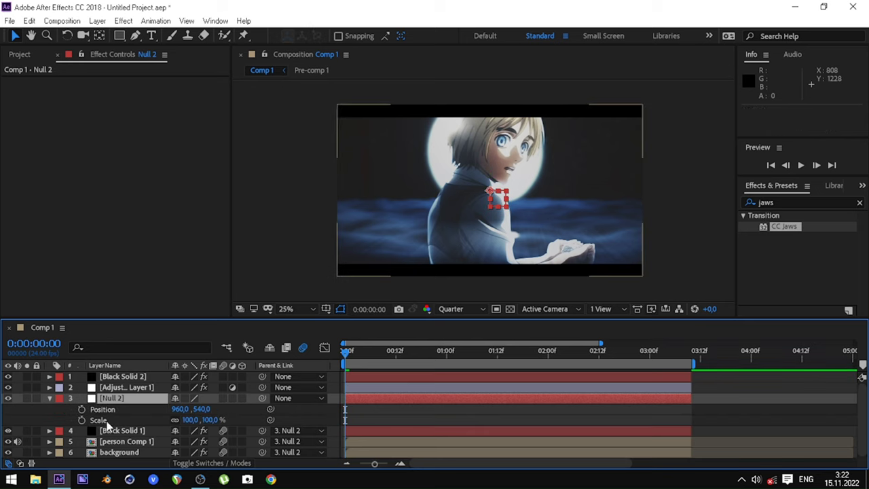
left_click(81, 419)
left_click(81, 409)
- Move Null 2's anchor point lower, near the character's hands, then go to 3:09
left_click(213, 435)
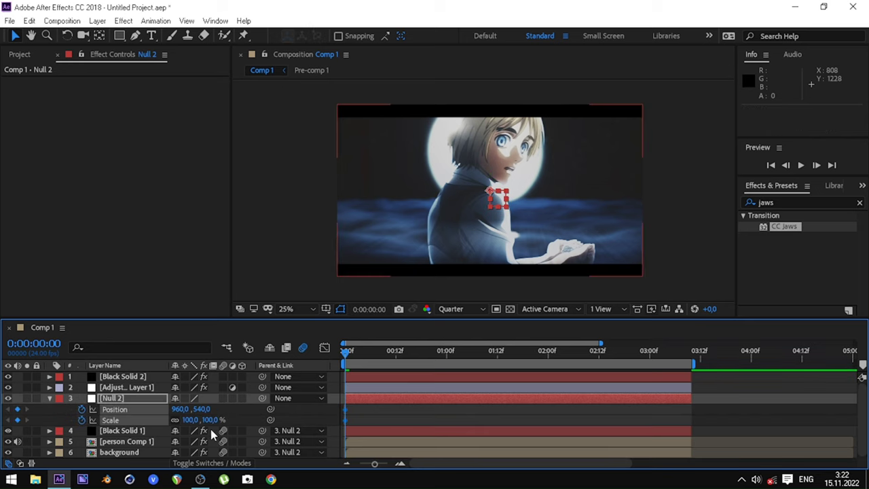
left_click(100, 37)
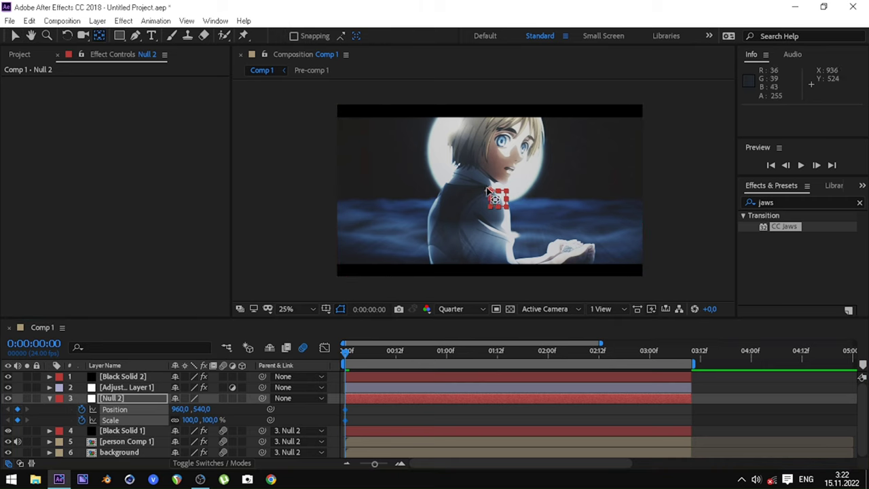
left_click_drag(487, 192, 504, 144)
left_click_drag(468, 185, 515, 145)
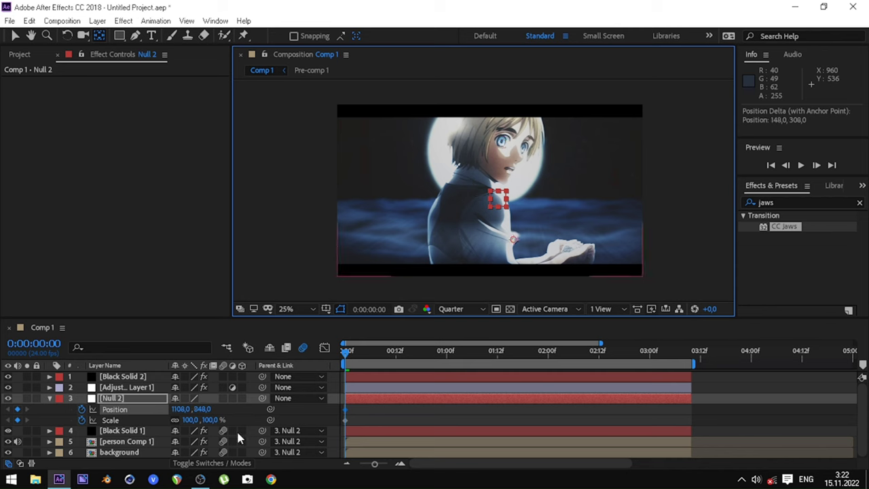
left_click(515, 145)
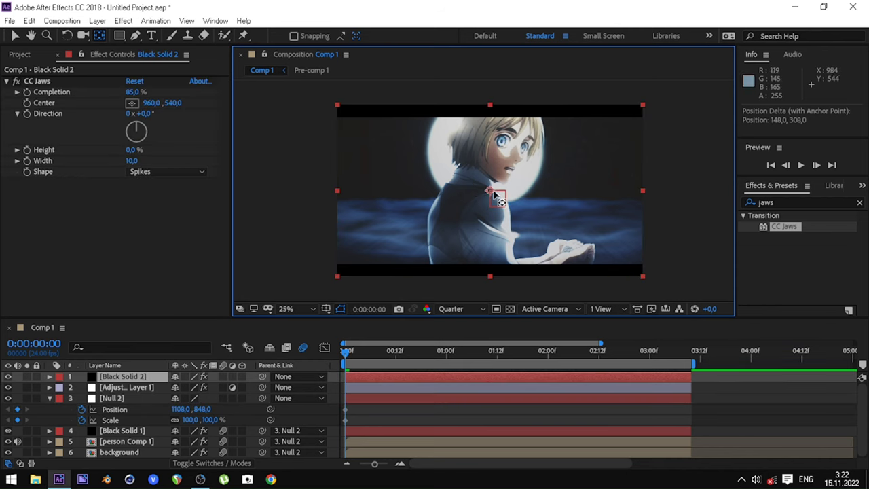
left_click(370, 400)
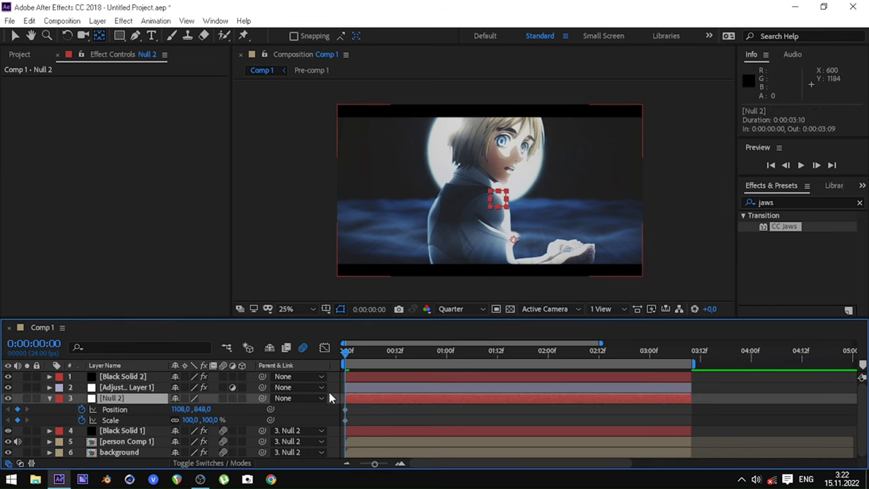
left_click_drag(346, 351, 488, 351)
left_click_drag(657, 361, 689, 358)
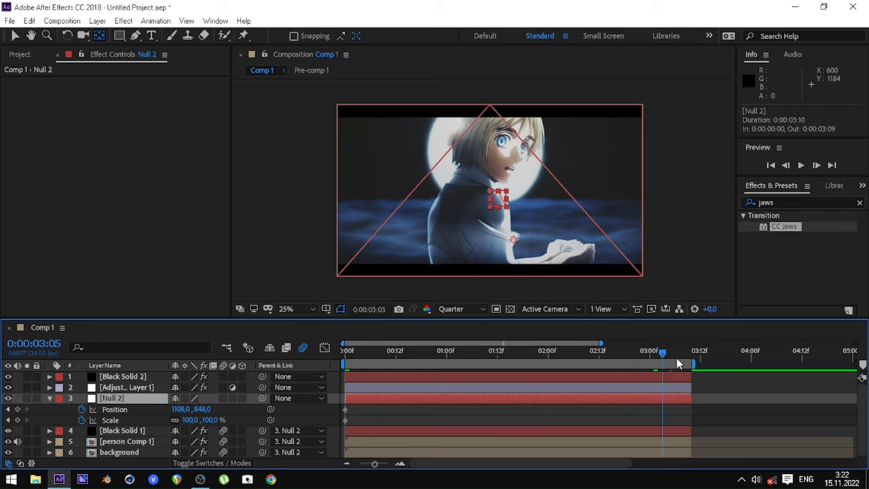
- Add Position and Scale keyframes for Null 2 at 3:09, then return to the start
left_click(17, 408)
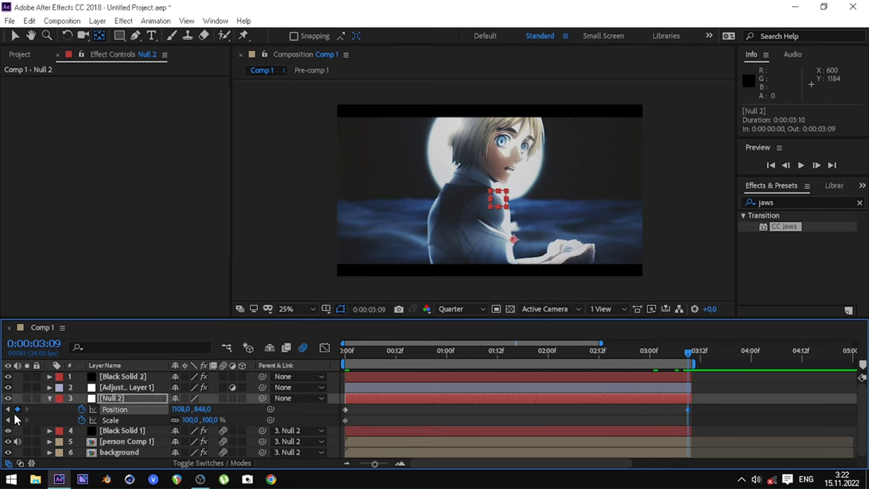
left_click(17, 420)
key("Home")
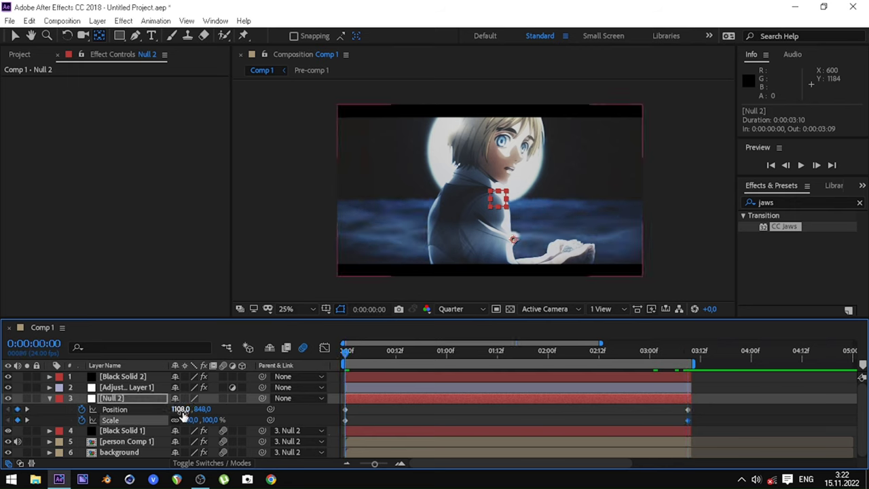
left_click_drag(182, 419, 249, 430)
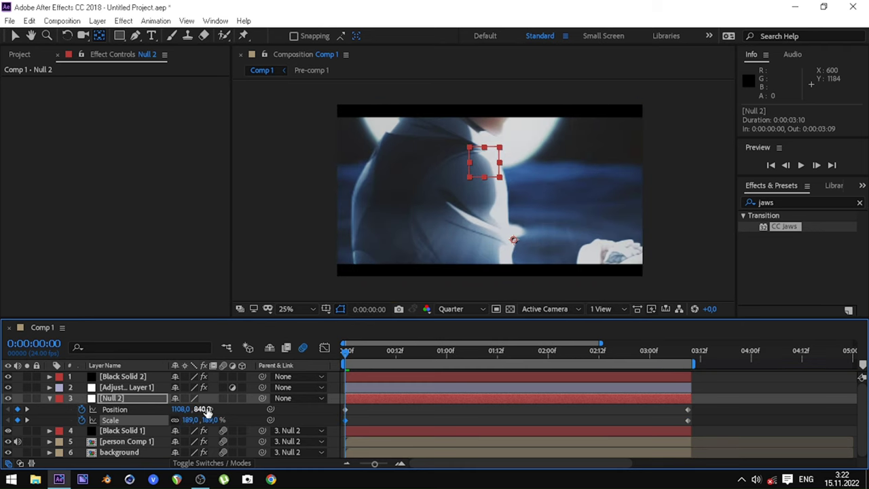
key("ctrl+z")
- Move Null 2 up toward the character's face, keeping its Position keyframes
mouse_move(512, 210)
left_mouse_down()
mouse_move(520, 146)
mouse_move(503, 119)
left_mouse_up()
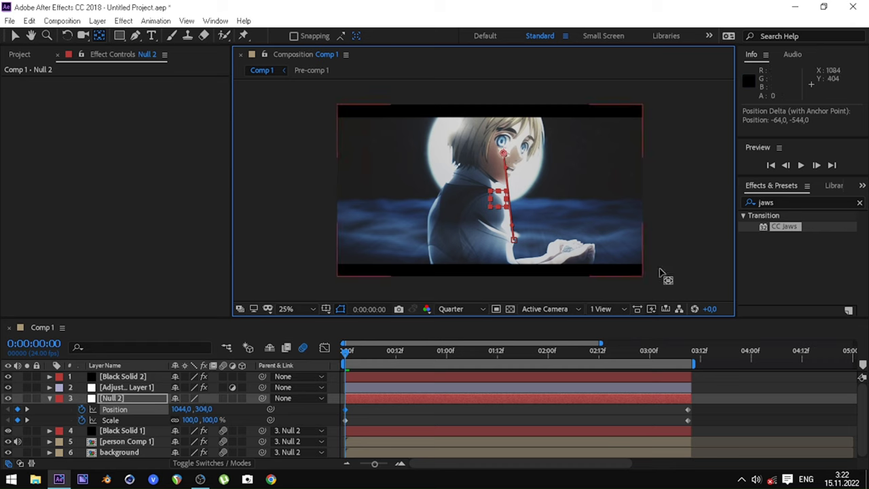
left_click(82, 409)
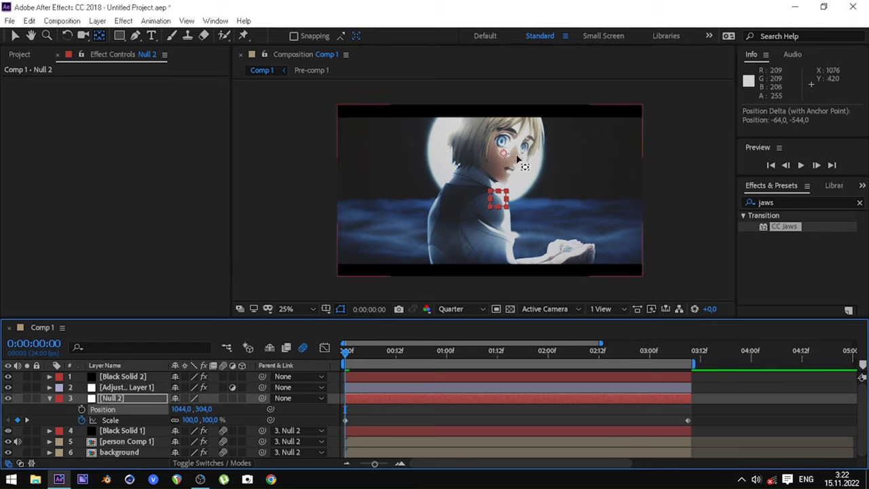
left_click_drag(516, 158, 516, 142)
key("ctrl+z")
key("ctrl+z")
key("ctrl+z")
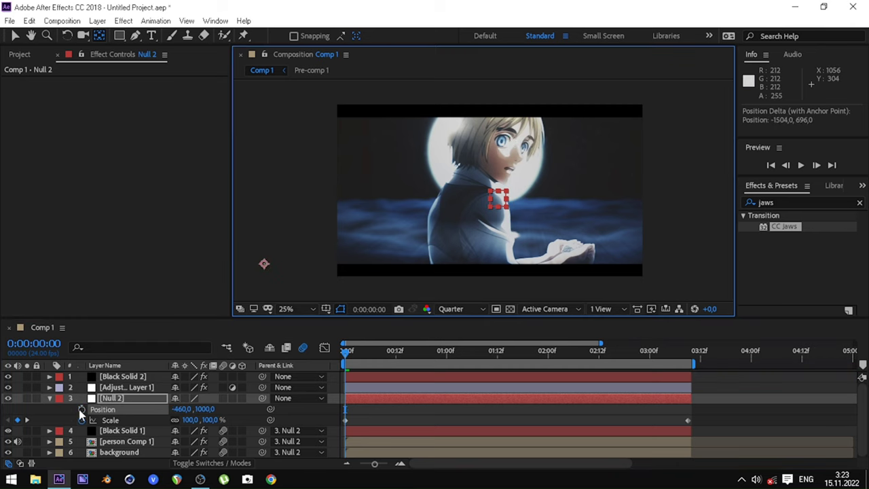
key("space")
key("space")
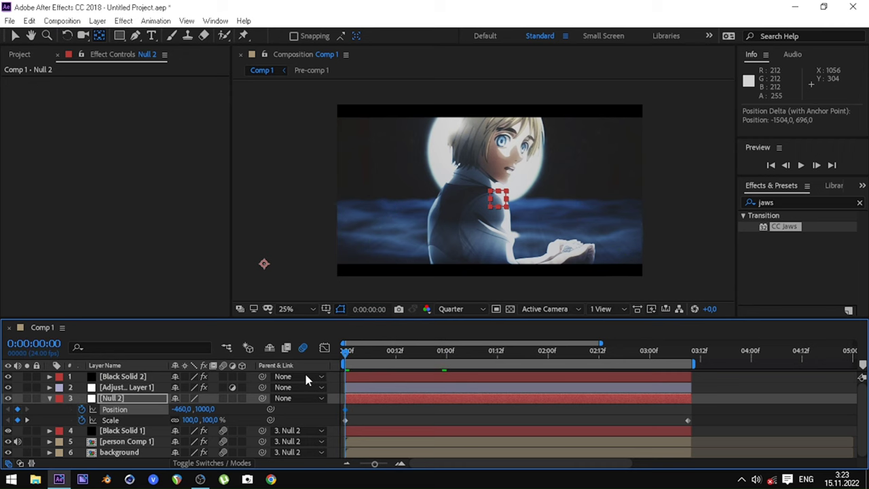
mouse_move(264, 264)
left_mouse_down()
mouse_move(489, 148)
mouse_move(517, 143)
left_mouse_up()
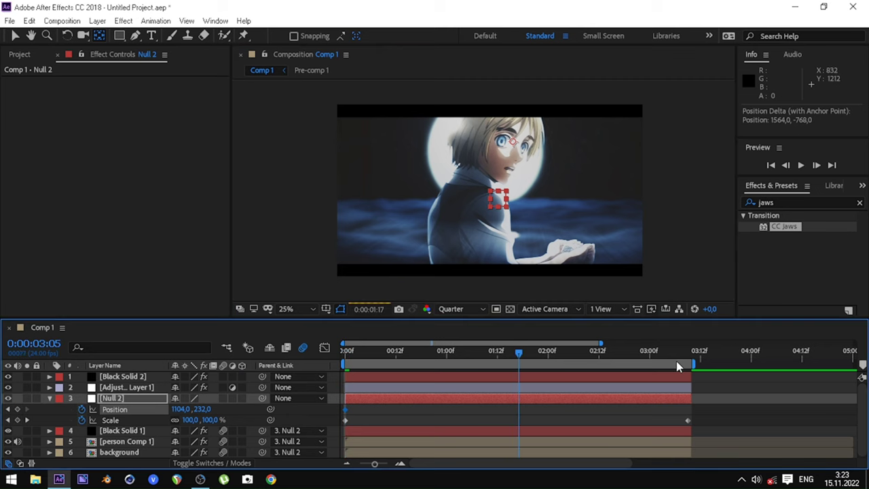
left_click_drag(348, 362, 687, 364)
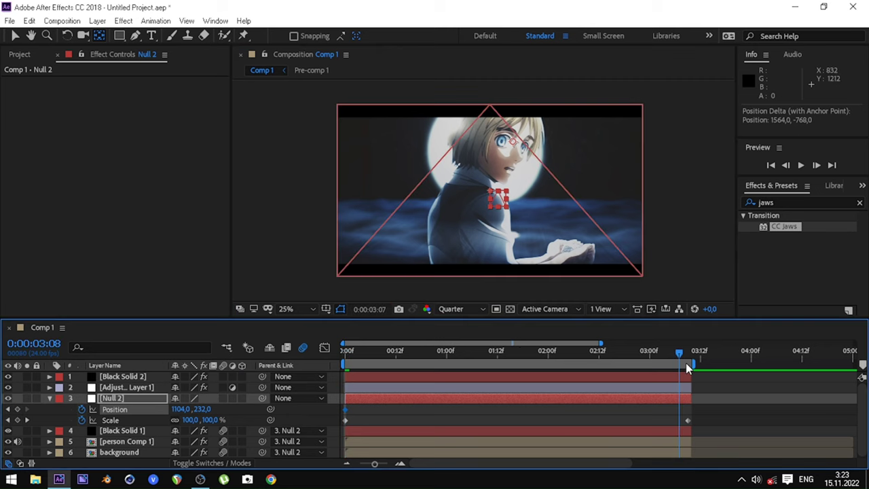
- At the first keyframe, set Null 2 to 290% Scale and Position 1238,311 on the eye
left_click(7, 419)
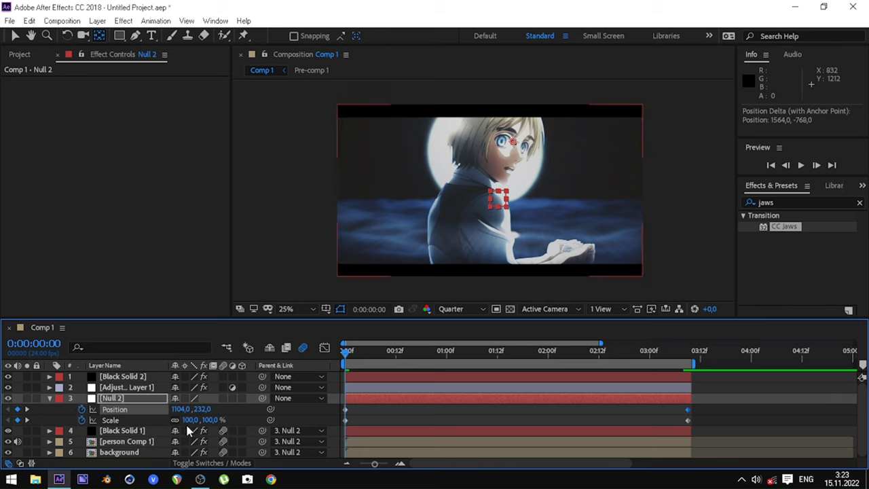
left_click_drag(207, 420, 326, 430)
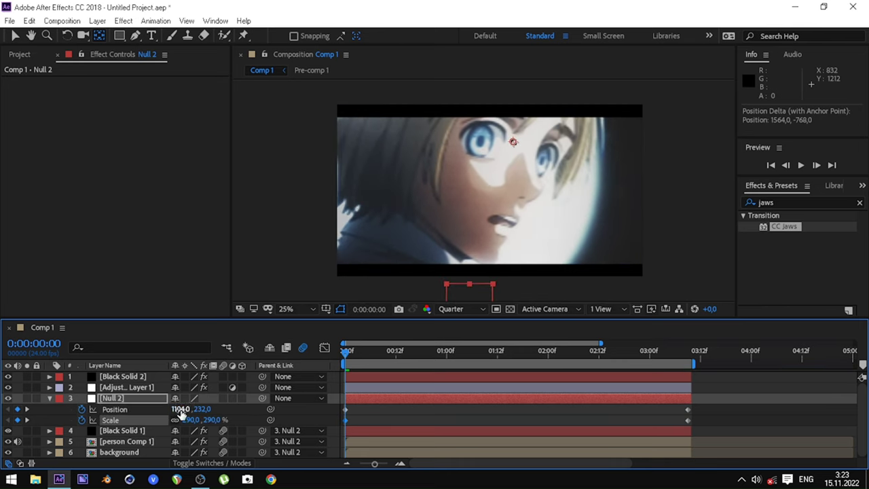
left_click_drag(203, 410, 257, 409)
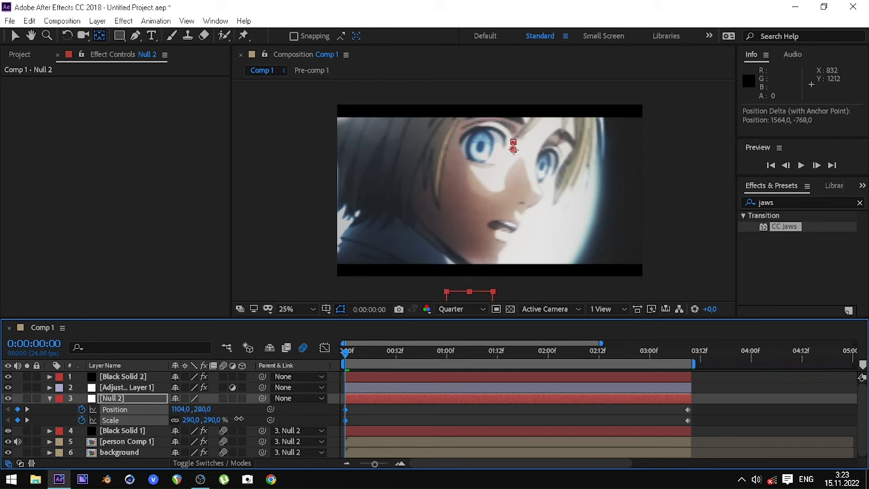
left_click_drag(181, 408, 276, 417)
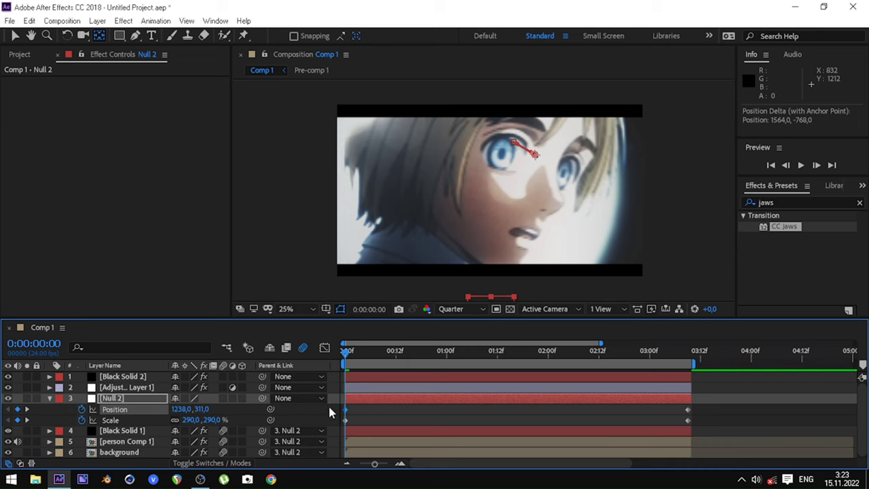
left_click_drag(328, 403, 742, 421)
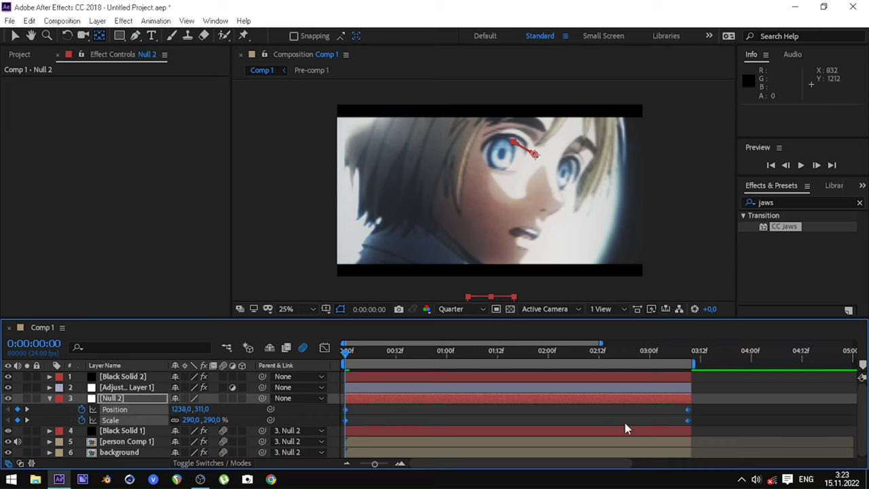
- Easy-ease Null 2's keyframes and reshape the Scale value curve to drop steeply, then settle
key("F9")
left_click(325, 349)
left_click(455, 450)
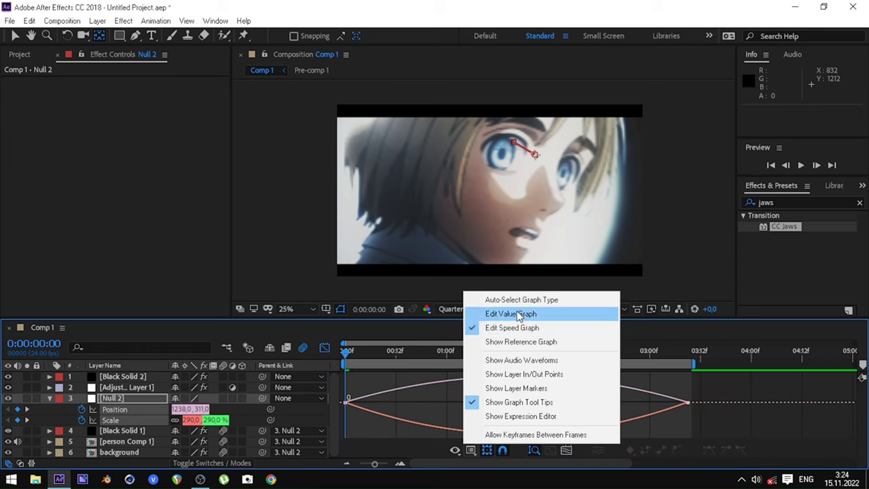
left_click(511, 314)
left_click(239, 420)
left_click(130, 421)
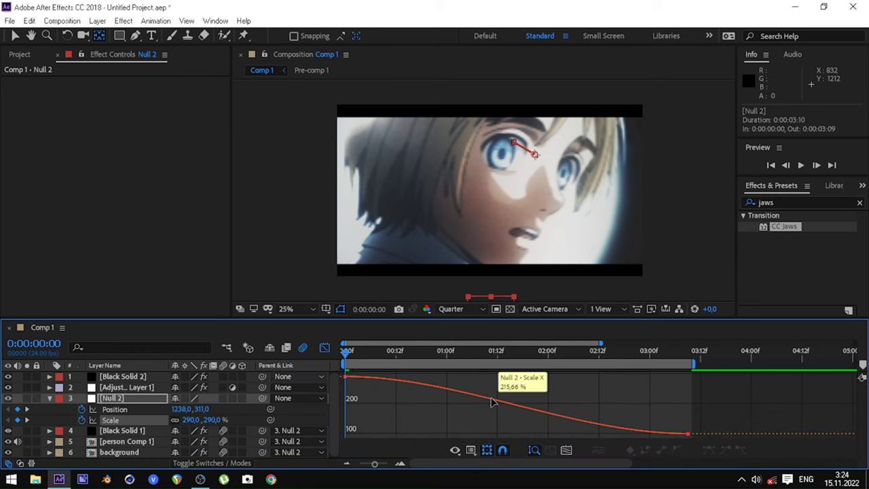
left_click_drag(460, 378, 460, 433)
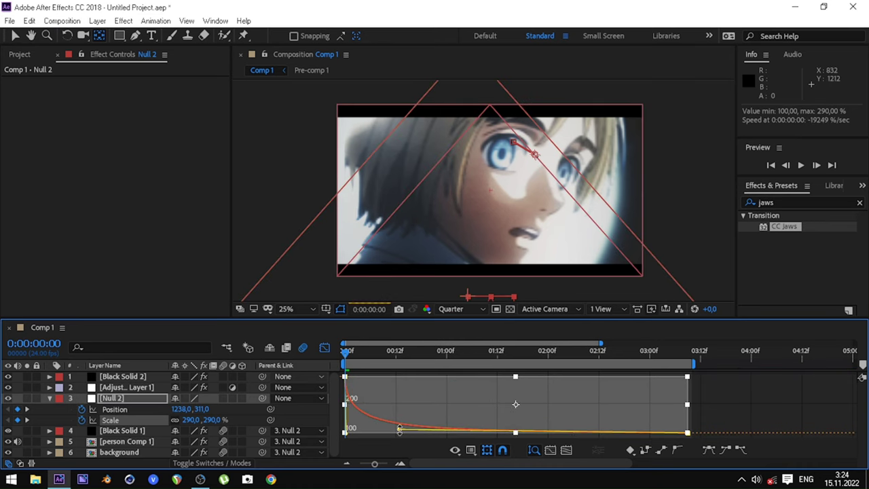
- Separate Position into X and Y and ease the Y Position curve into its last keyframe
left_click(160, 409)
left_click(598, 452)
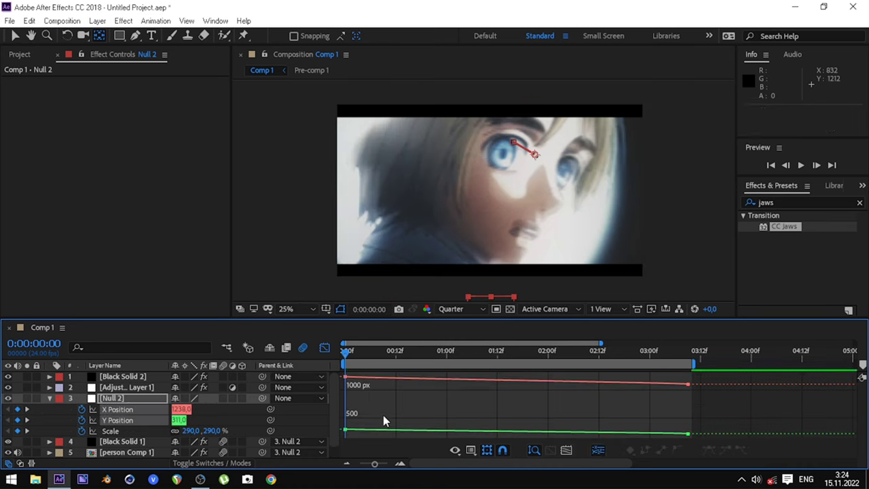
left_click(135, 421)
left_click(410, 390)
left_click_drag(348, 390, 612, 415)
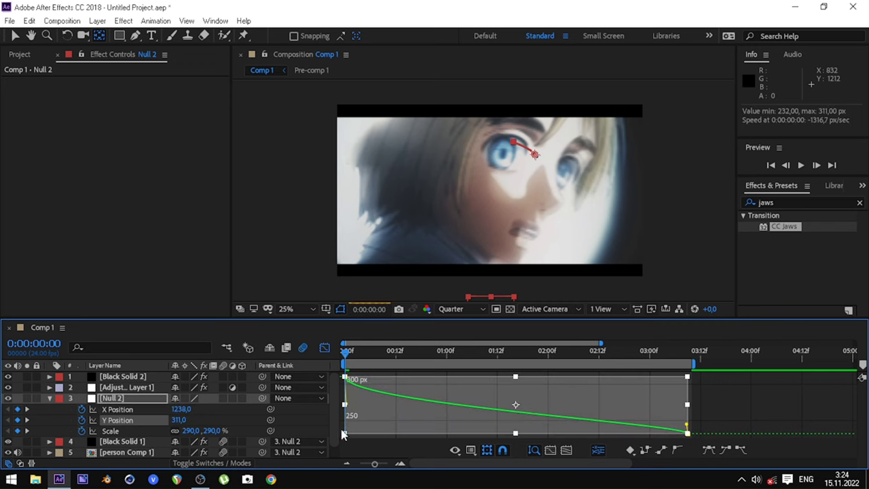
left_click_drag(687, 428, 400, 435)
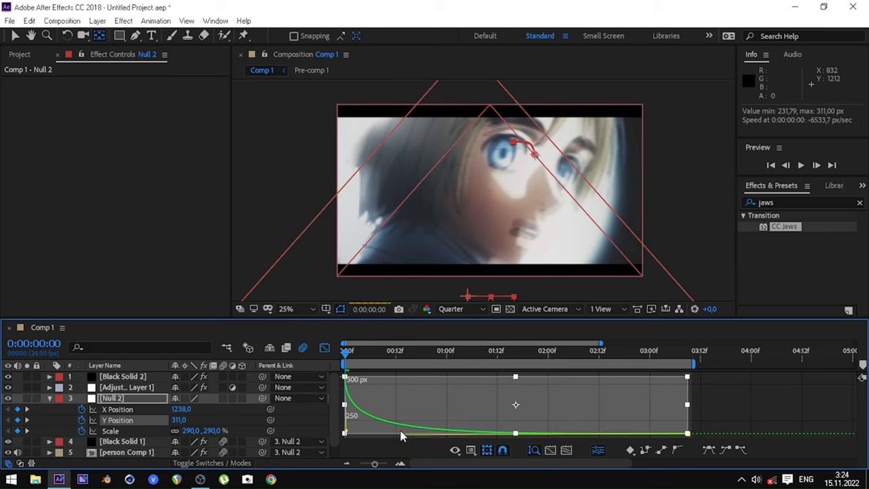
- Make X Position start fast and ease slowly into its final keyframe, then leave the Graph Editor
left_click(118, 409)
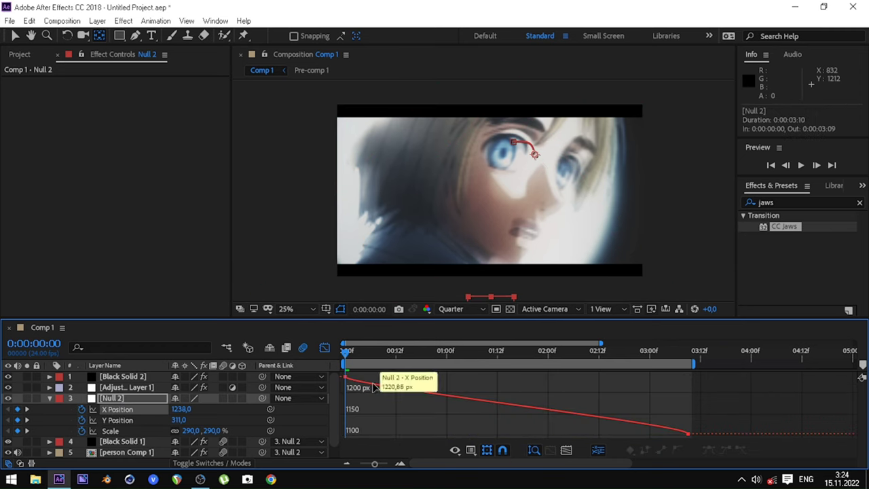
left_click_drag(346, 384, 456, 435)
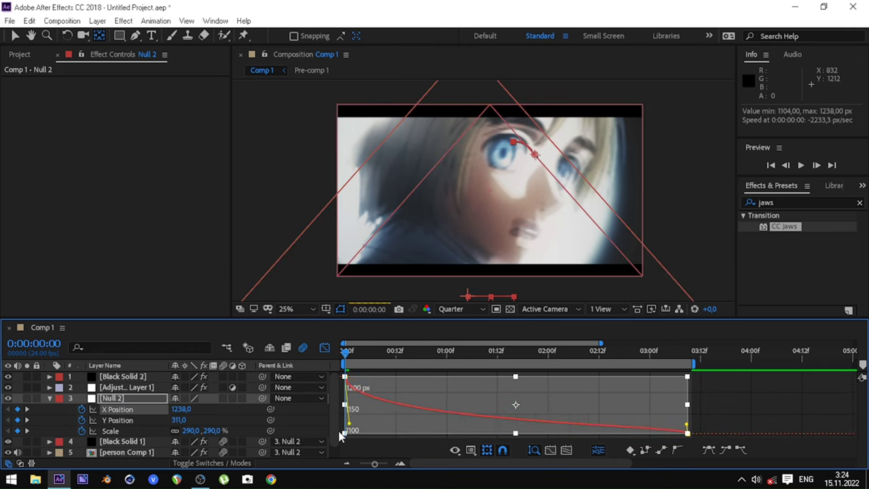
mouse_move(686, 429)
left_mouse_down()
mouse_move(432, 396)
mouse_move(399, 435)
left_mouse_up()
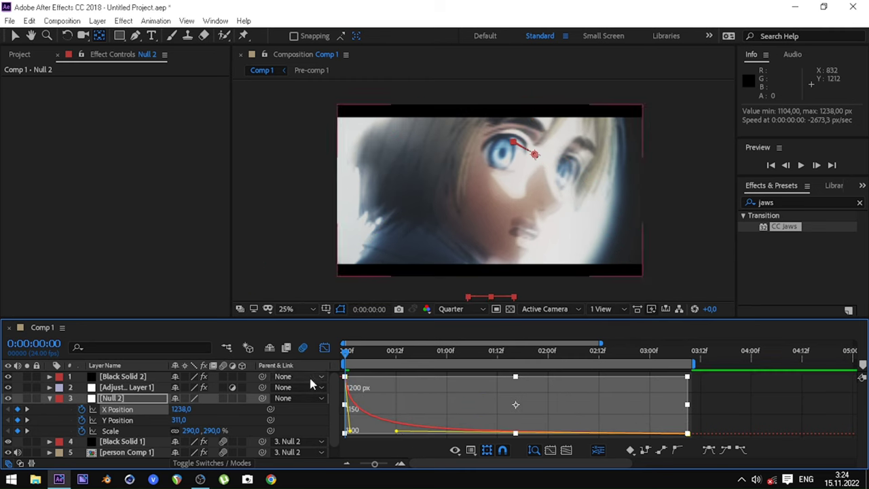
left_click(325, 348)
- Collapse Null 2's properties, preview the eased zoom, and select Adjustment Layer 1
key("u")
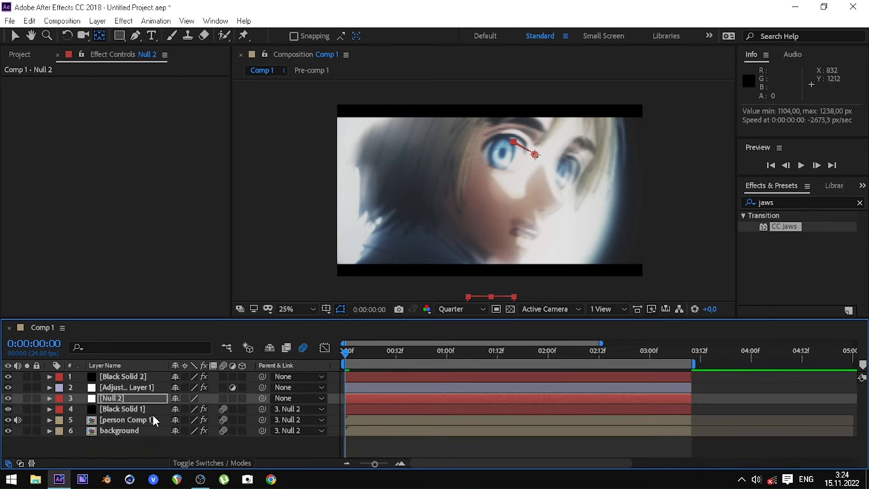
key("space")
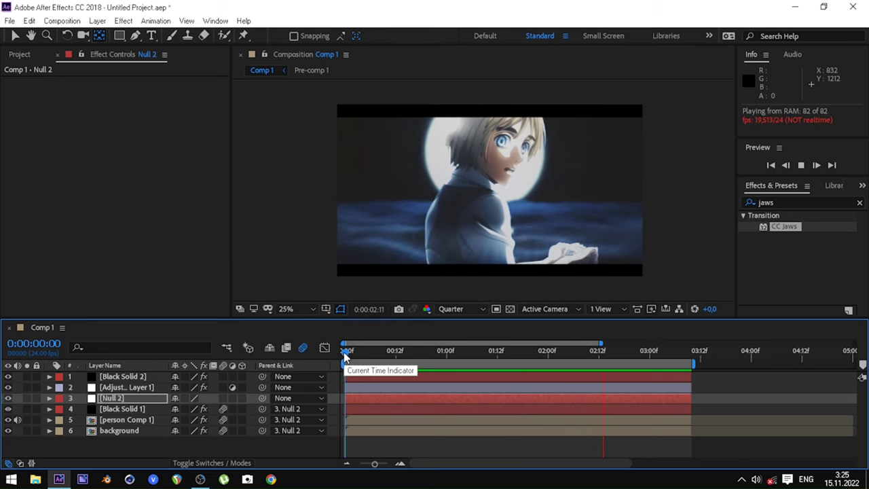
key("space")
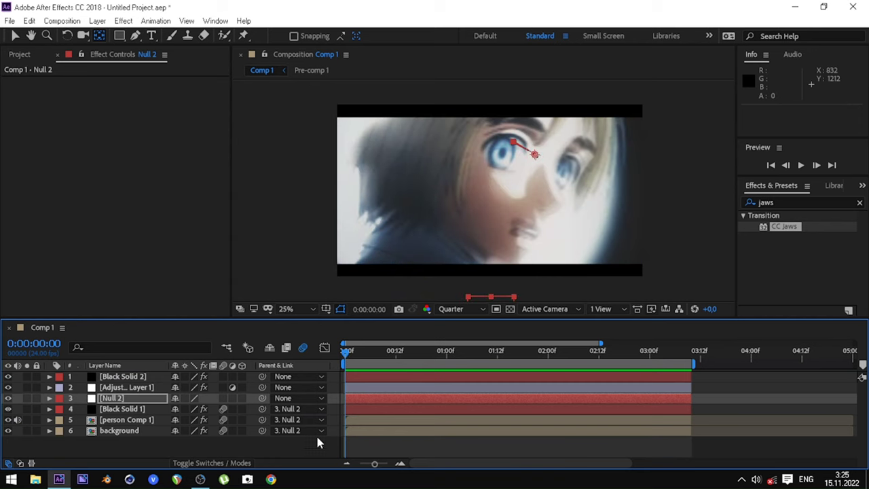
left_click(367, 388)
- Duplicate the adjustment layer and delete the Looks effect from the copy
left_click(15, 36)
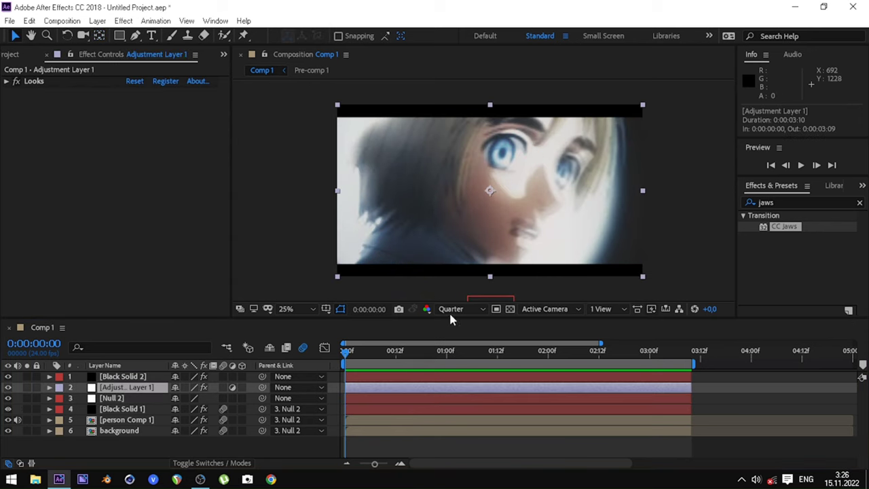
key("ctrl+d")
left_click(396, 398)
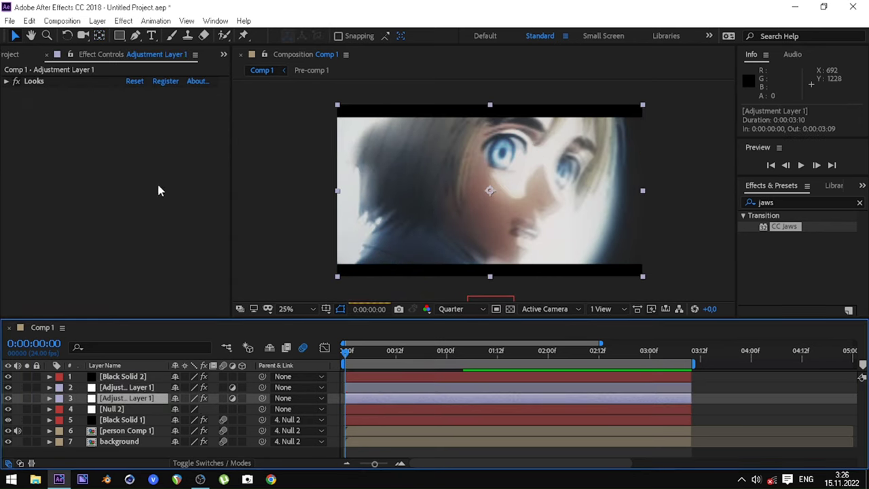
left_click(34, 80)
key("Delete")
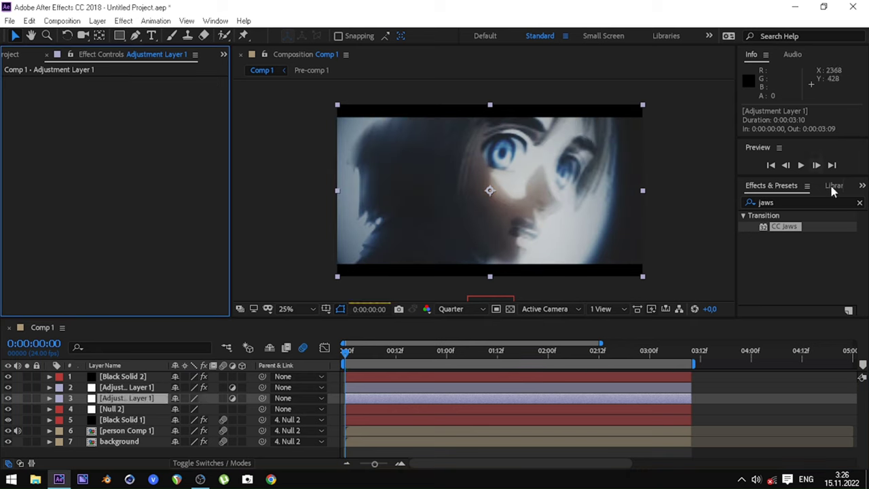
- Search 'turbul' in Effects & Presets and apply Turbulent Displace to the copied adjustment layer
left_click(860, 204)
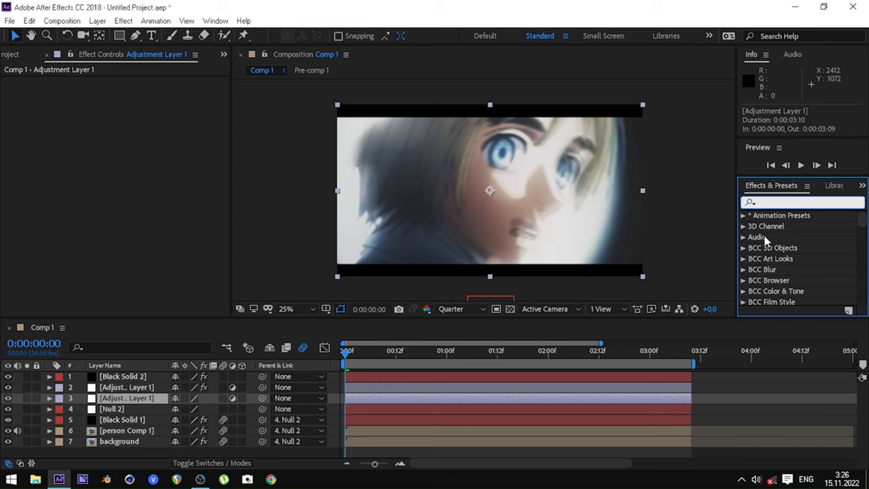
type("turbul")
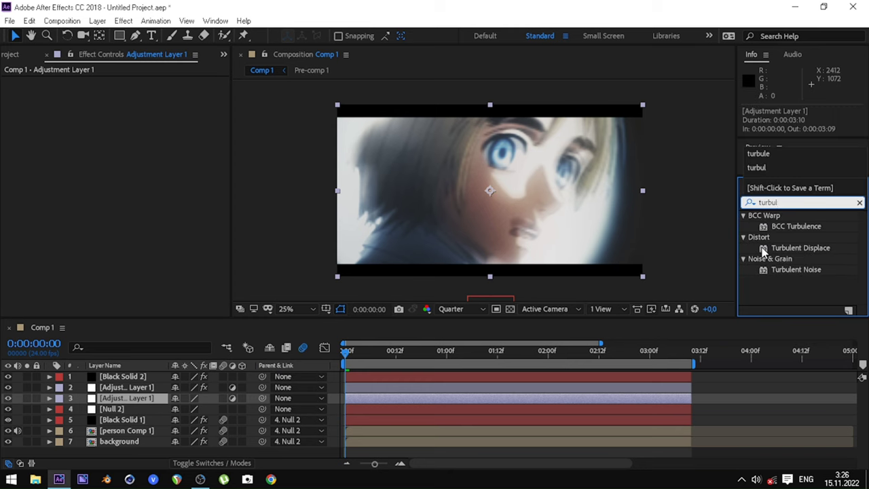
left_click(778, 150)
left_click_drag(803, 247, 436, 396)
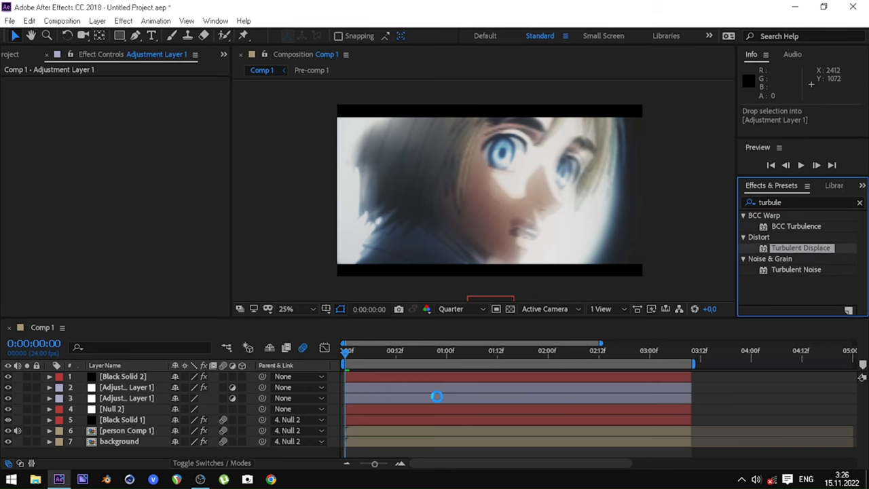
left_click_drag(484, 422, 485, 421)
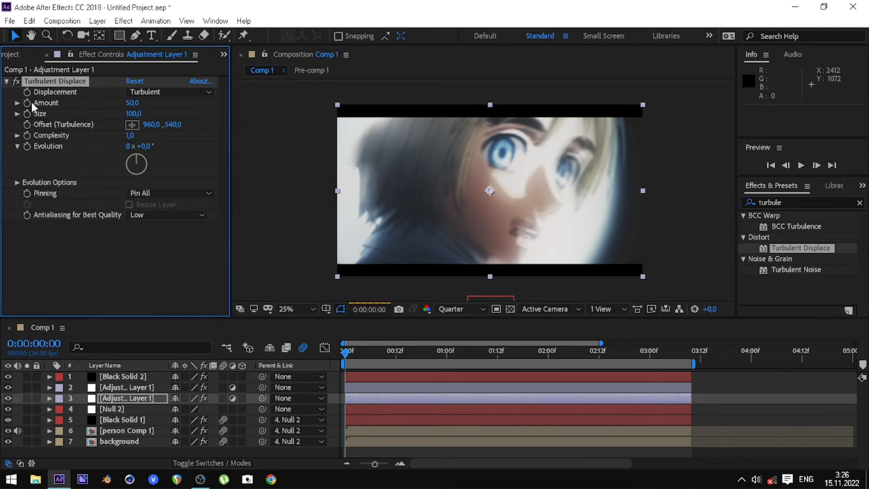
- Raise Turbulent Displace Size and keyframe its Amount at the first frame
left_click_drag(351, 353, 687, 353)
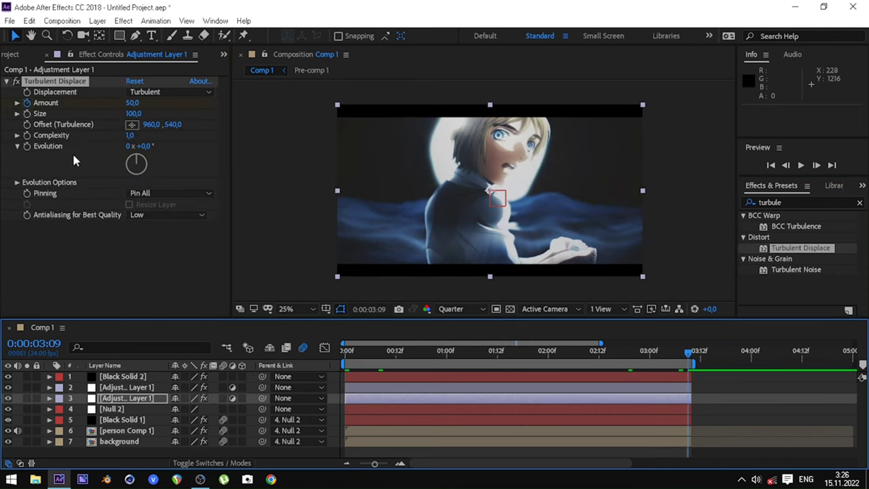
left_click(132, 103)
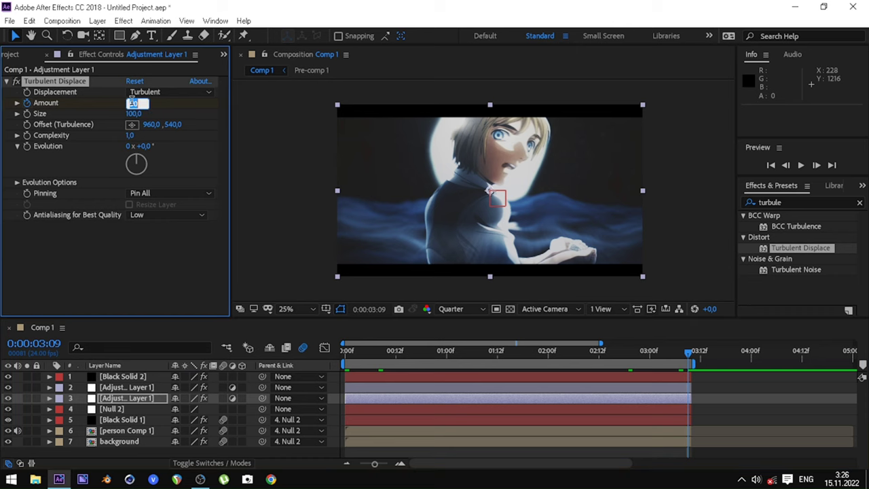
type("0")
left_click(131, 135)
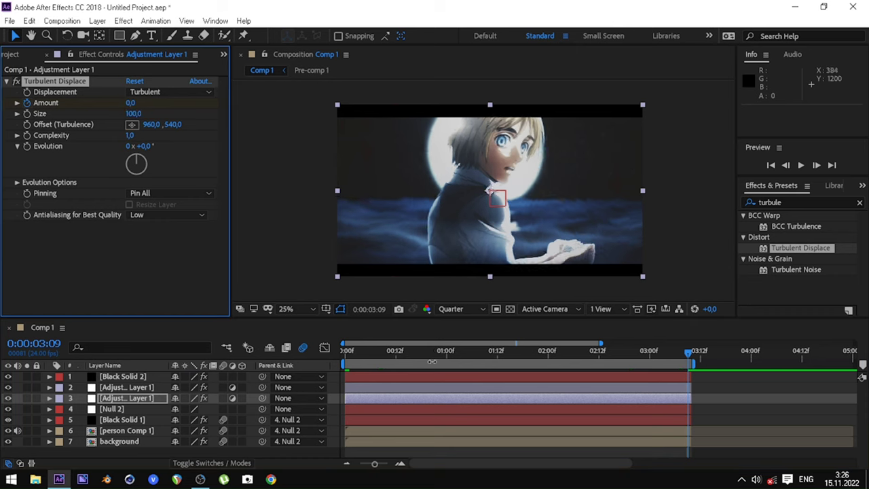
left_click(416, 352)
mouse_move(256, 120)
left_mouse_down()
mouse_move(352, 131)
mouse_move(258, 134)
left_mouse_up()
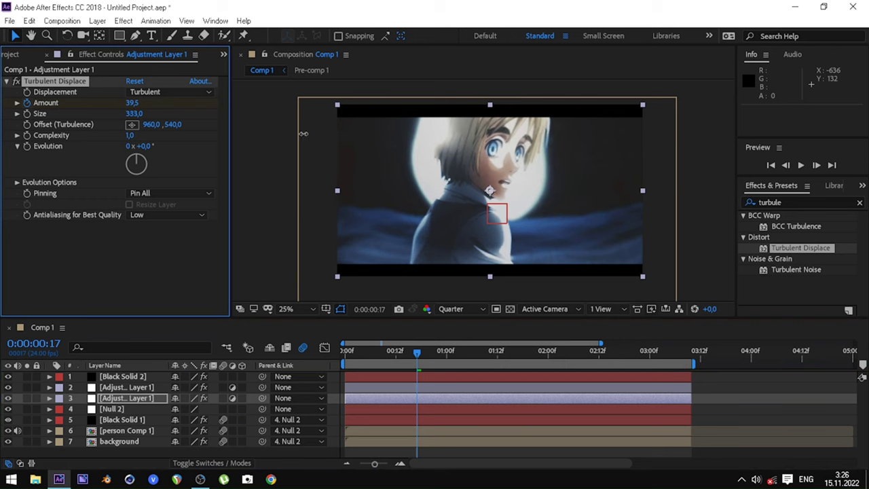
mouse_move(292, 134)
left_mouse_down()
mouse_move(352, 132)
mouse_move(180, 124)
left_mouse_up()
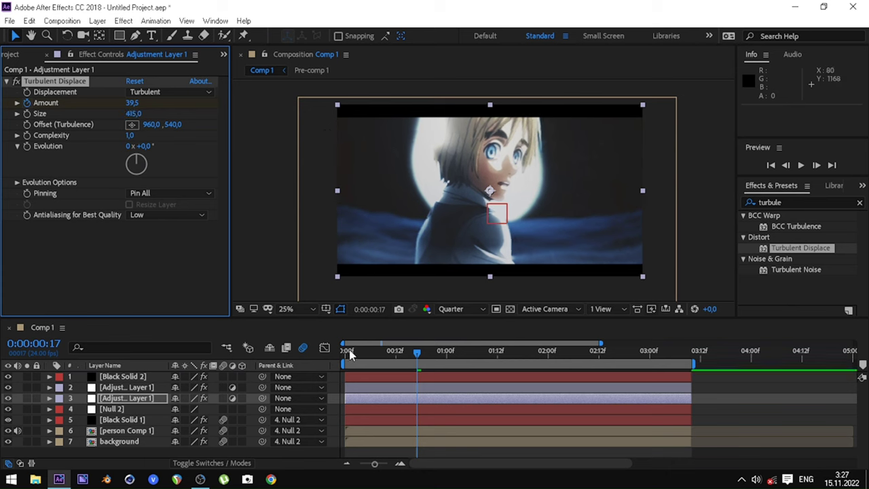
key("Home")
mouse_move(133, 102)
left_mouse_down()
mouse_move(124, 103)
mouse_move(144, 103)
left_mouse_up()
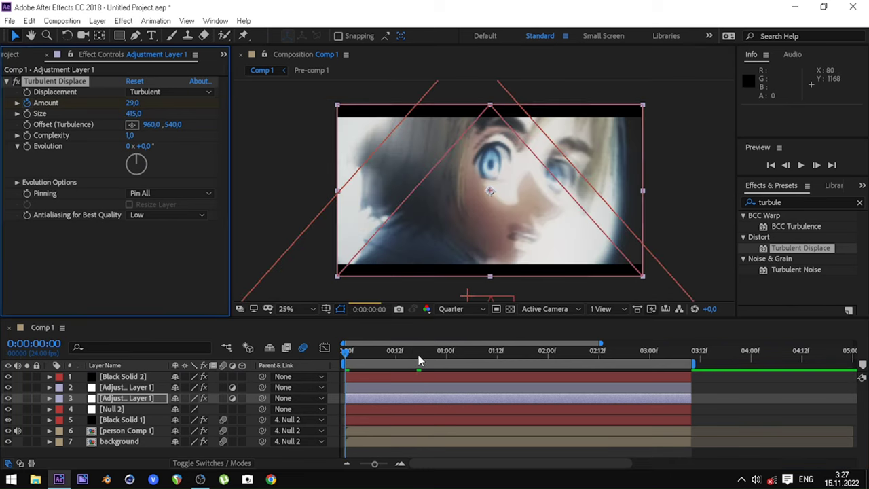
- Preview the distortion, lower Size to 350 and Amount to 29, and preview again
left_click_drag(419, 360, 346, 360)
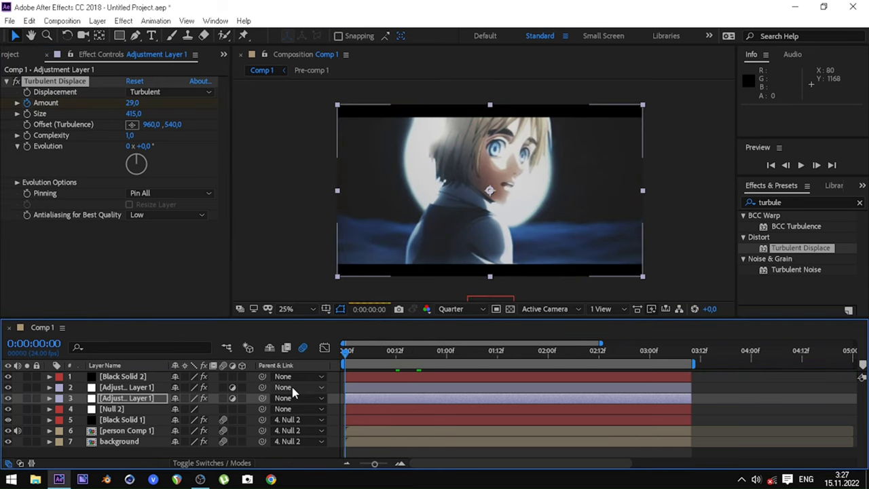
key("space")
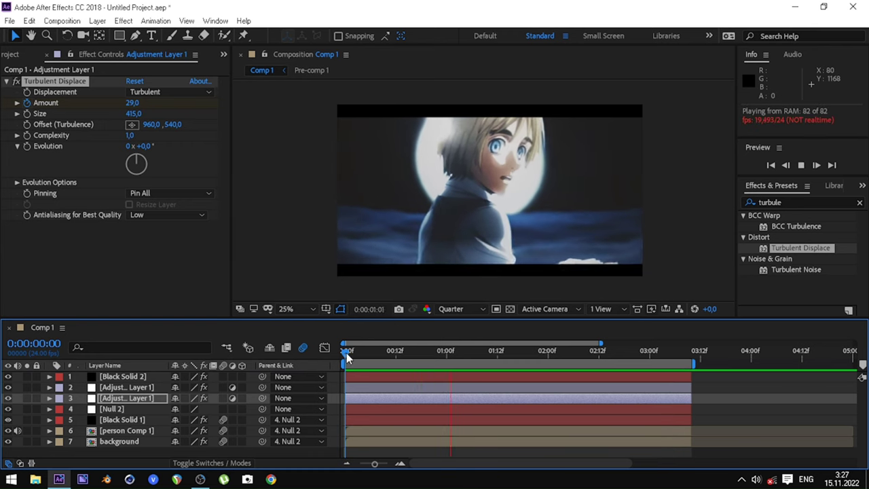
left_click_drag(348, 352, 438, 367)
left_click_drag(134, 114, 110, 116)
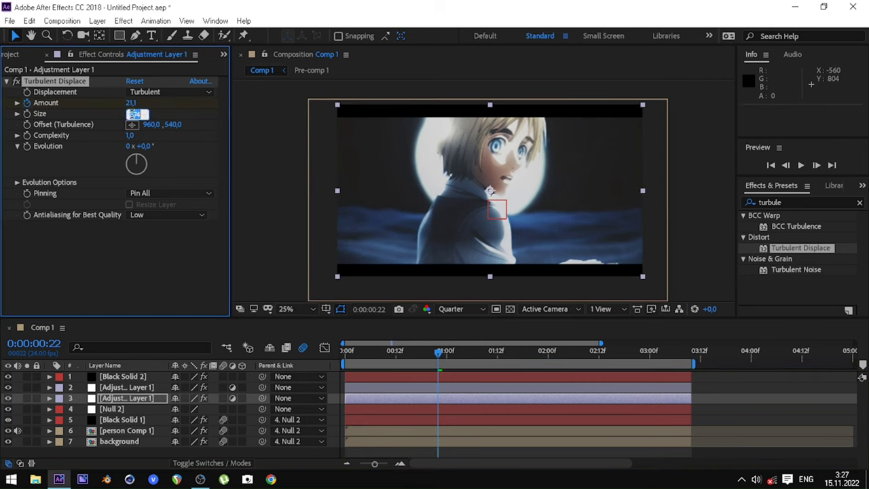
type("350")
left_click(346, 350)
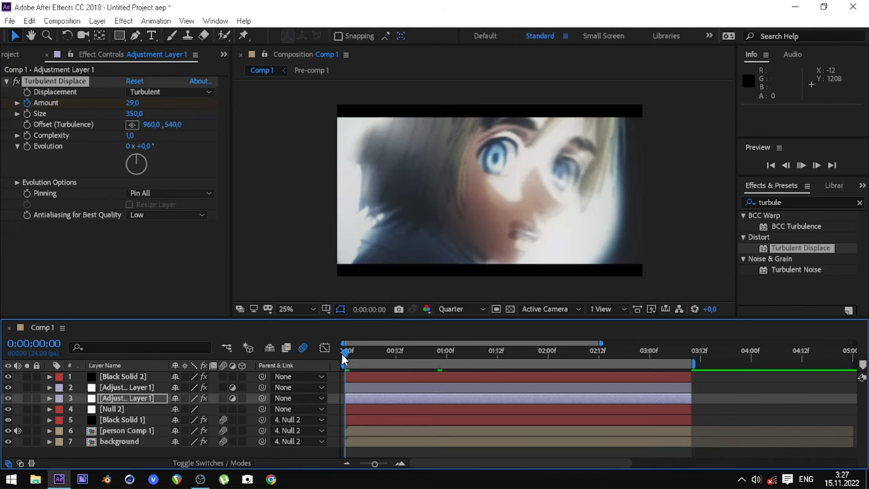
key("space")
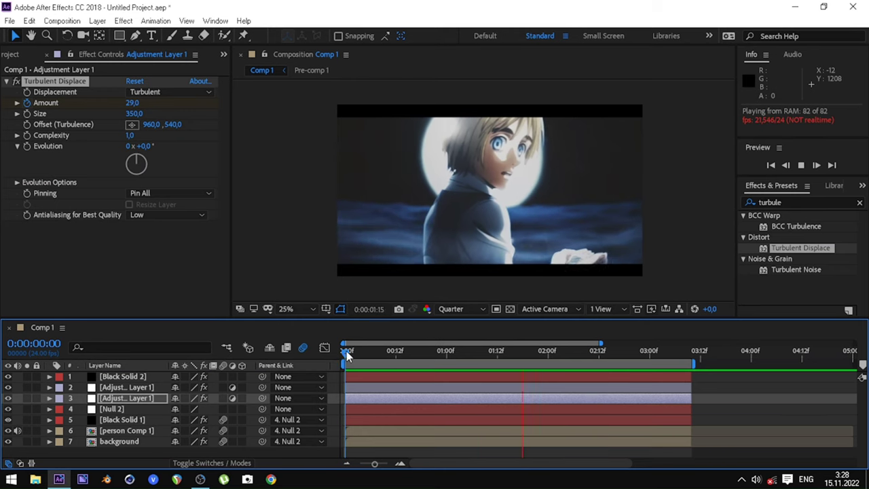
- Duplicate the distortion adjustment layer, strip its Turbulent Displace, and move it to the top
left_click(346, 351)
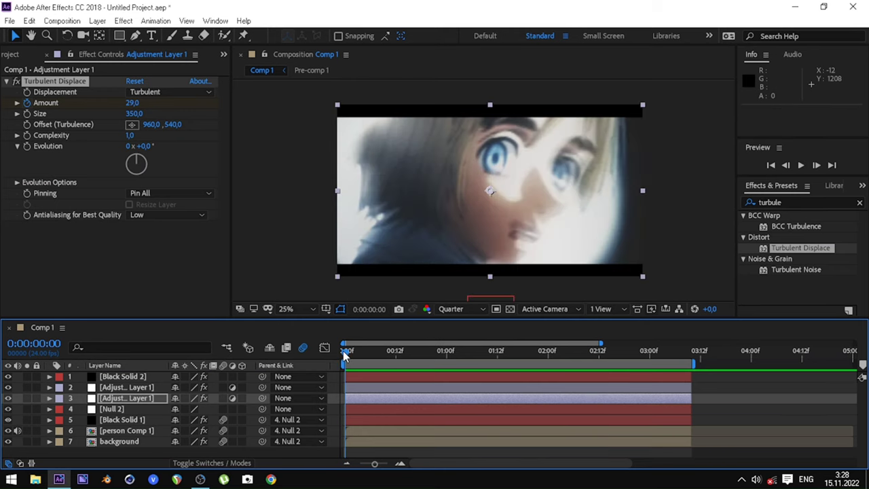
left_click(7, 82)
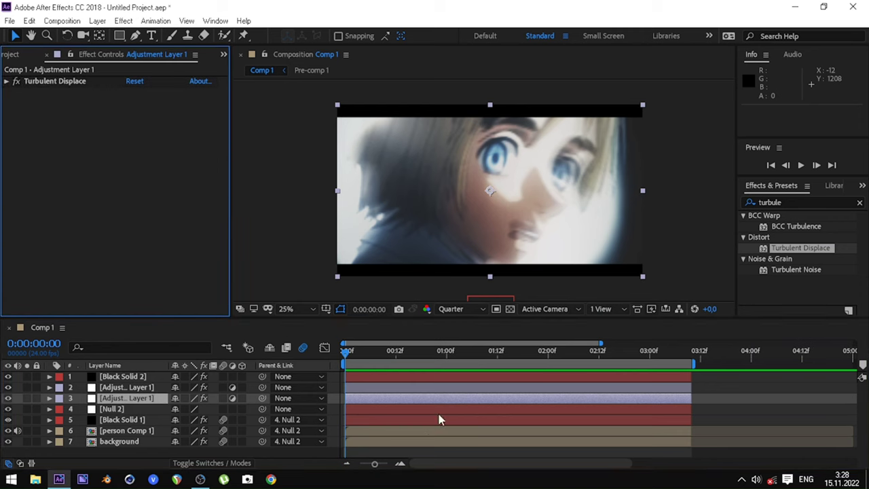
left_click(320, 450)
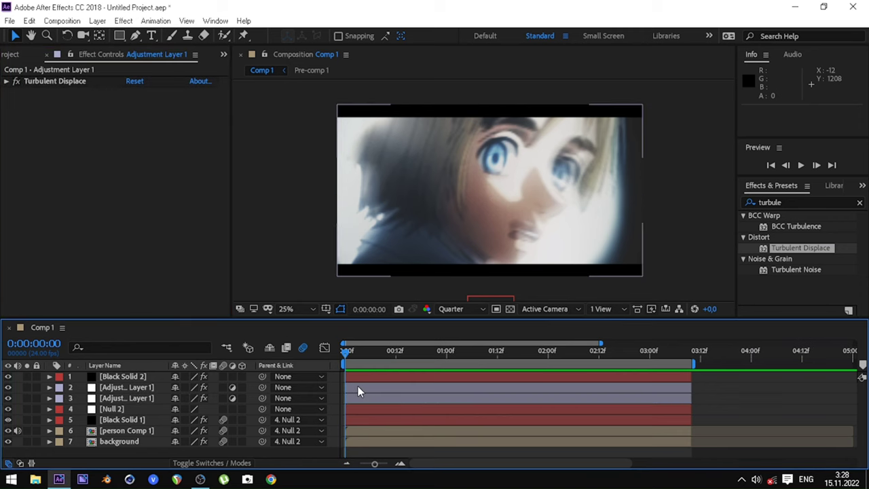
left_click(353, 399)
key("ctrl+d")
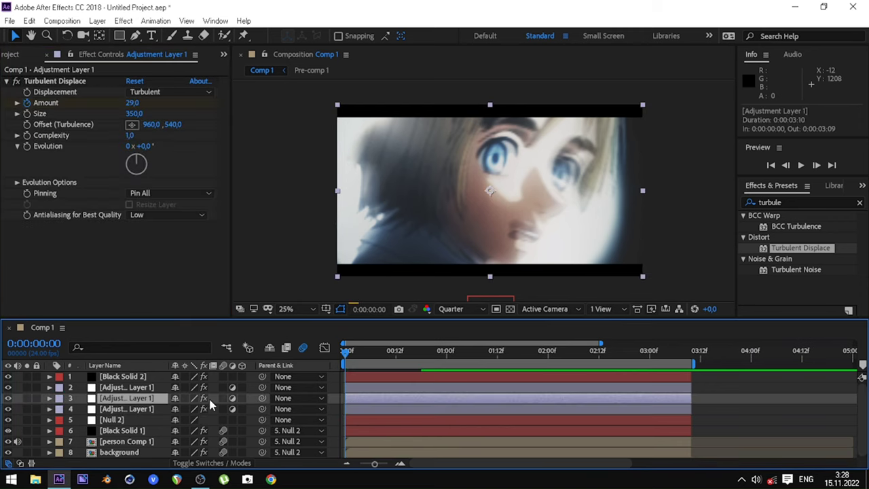
left_click(54, 82)
key("Delete")
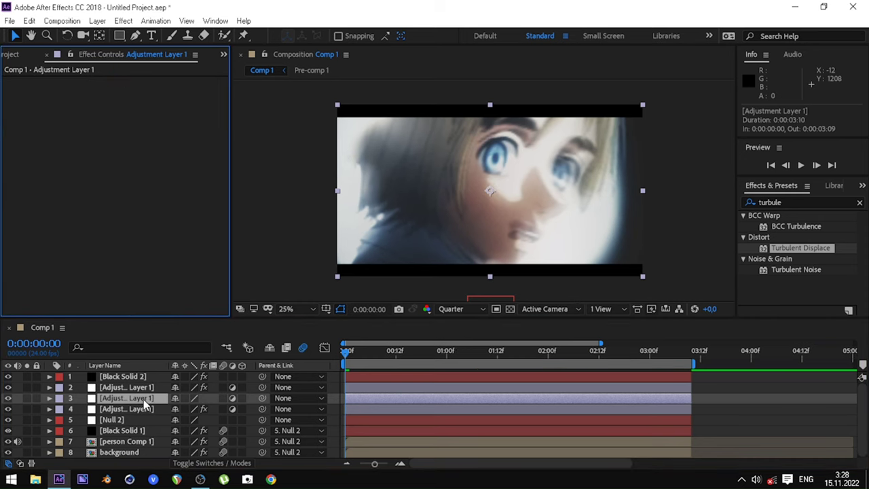
left_click_drag(143, 399, 145, 390)
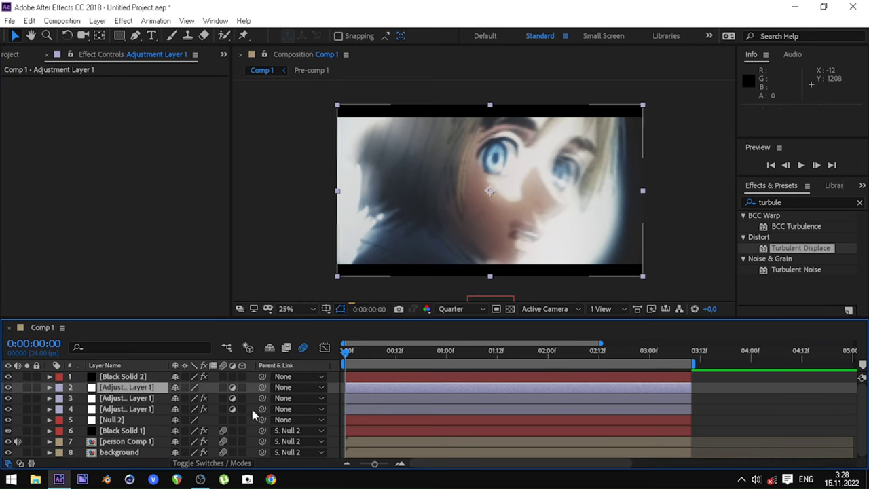
- Apply the User Presets Sharpen4k preset (Sharpen and Unsharp Mask) to the new top adjustment layer
left_click(660, 352)
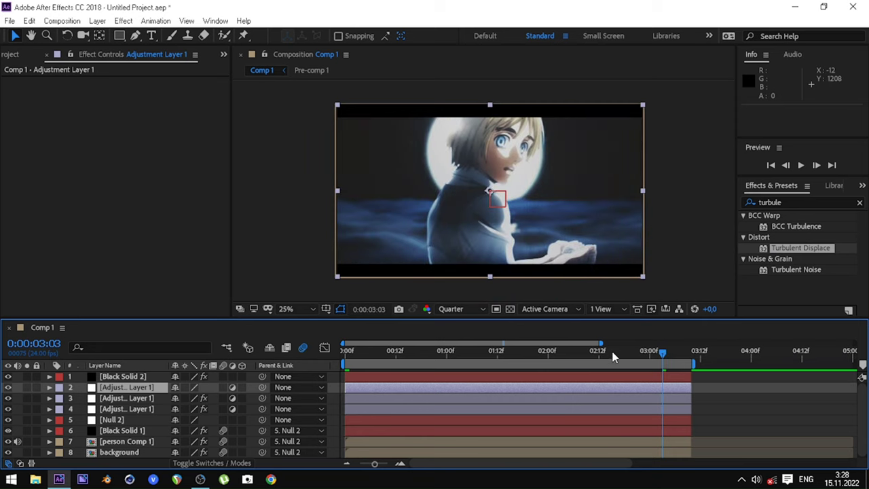
left_click(859, 202)
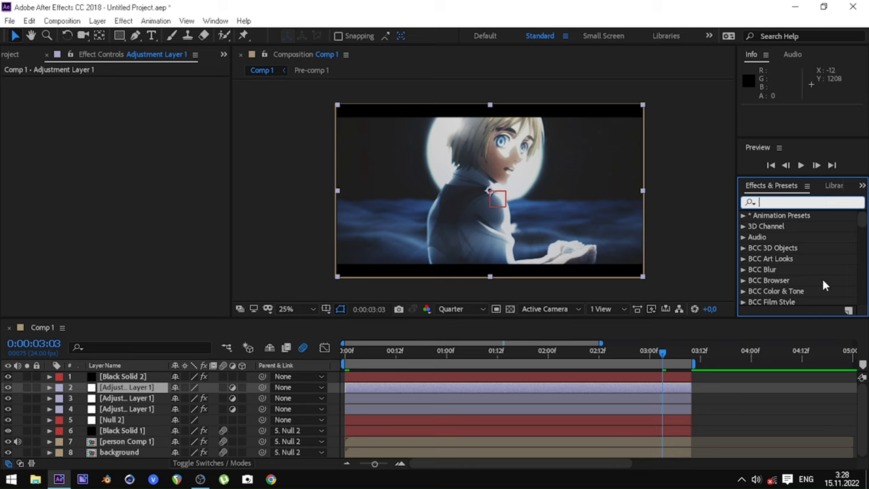
type("tu")
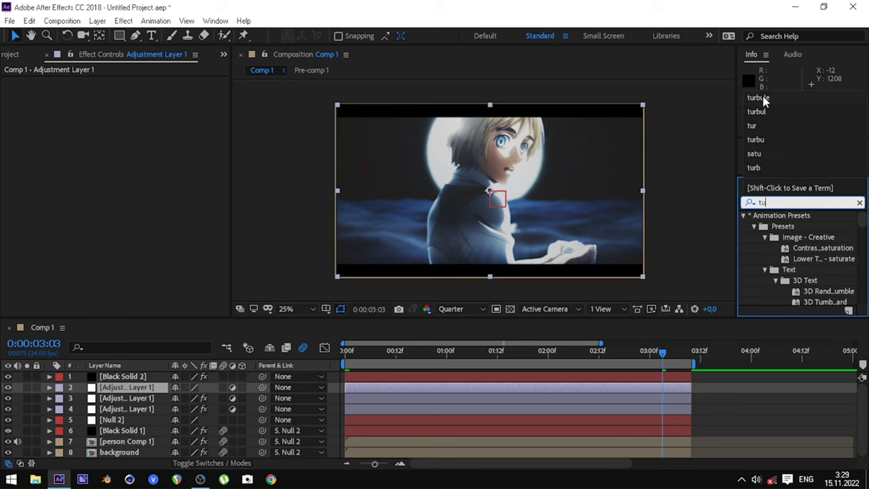
left_click(859, 203)
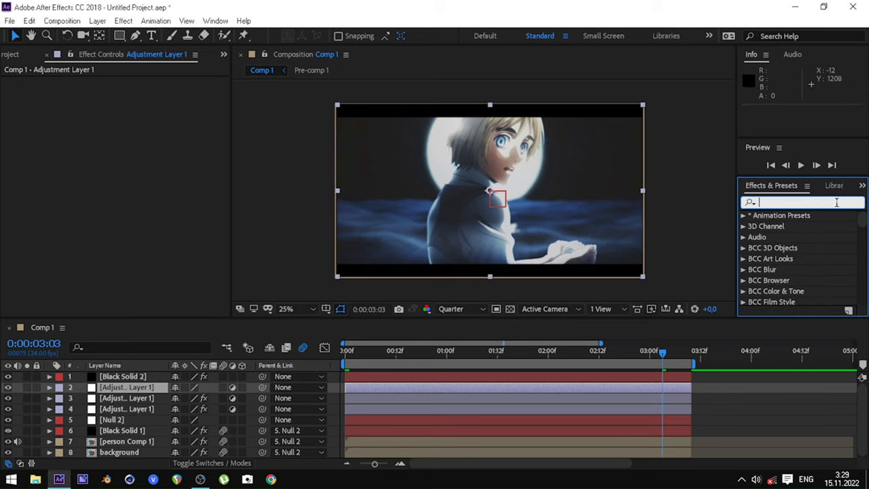
double_click(758, 215)
left_click(754, 237)
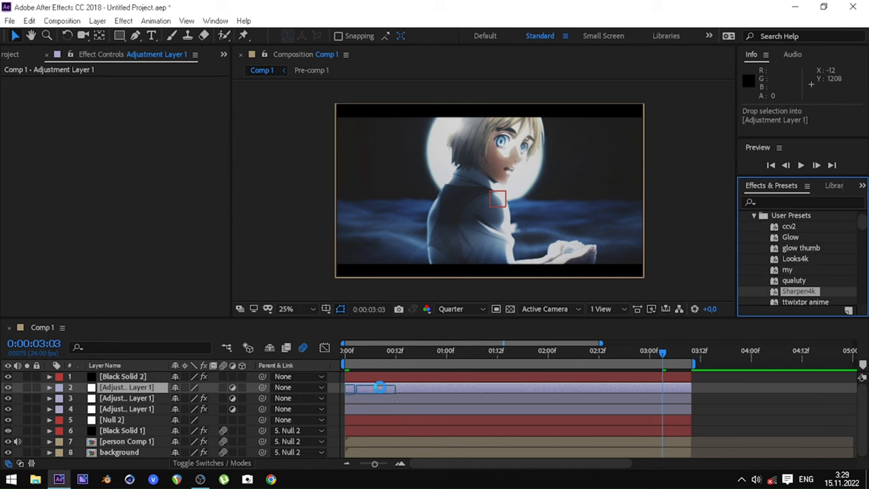
left_click_drag(819, 292, 387, 391)
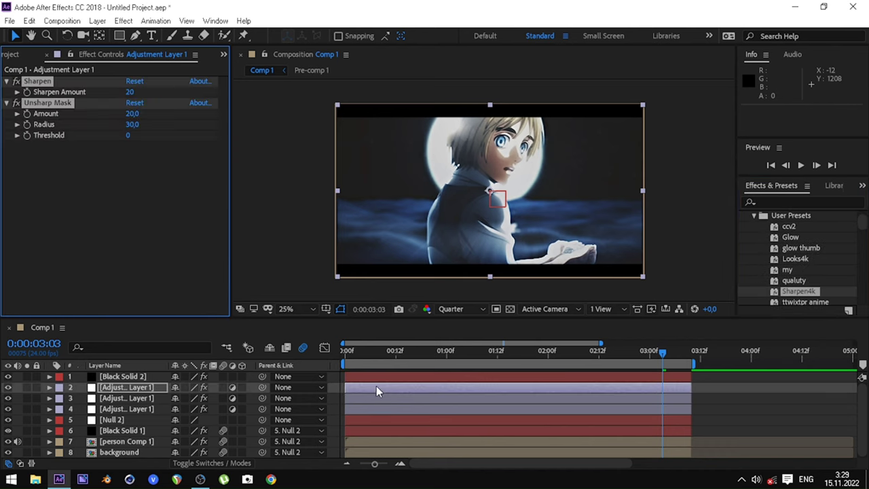
left_click(6, 81, "ctrl")
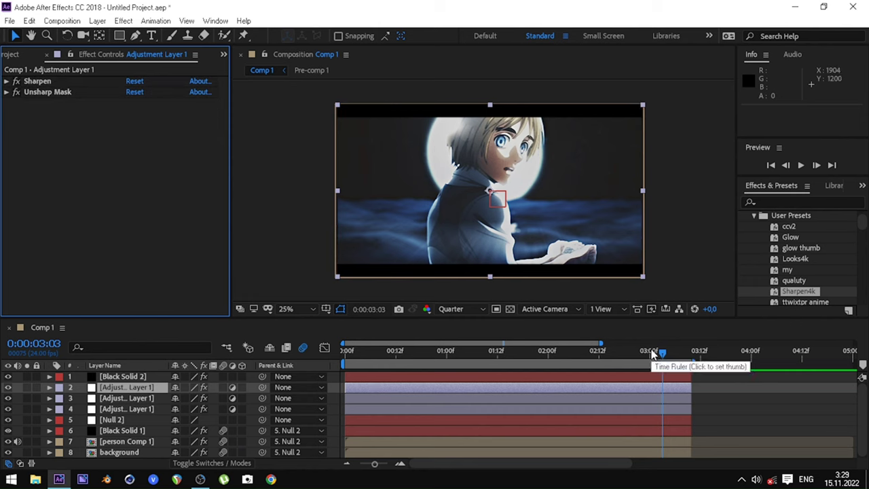